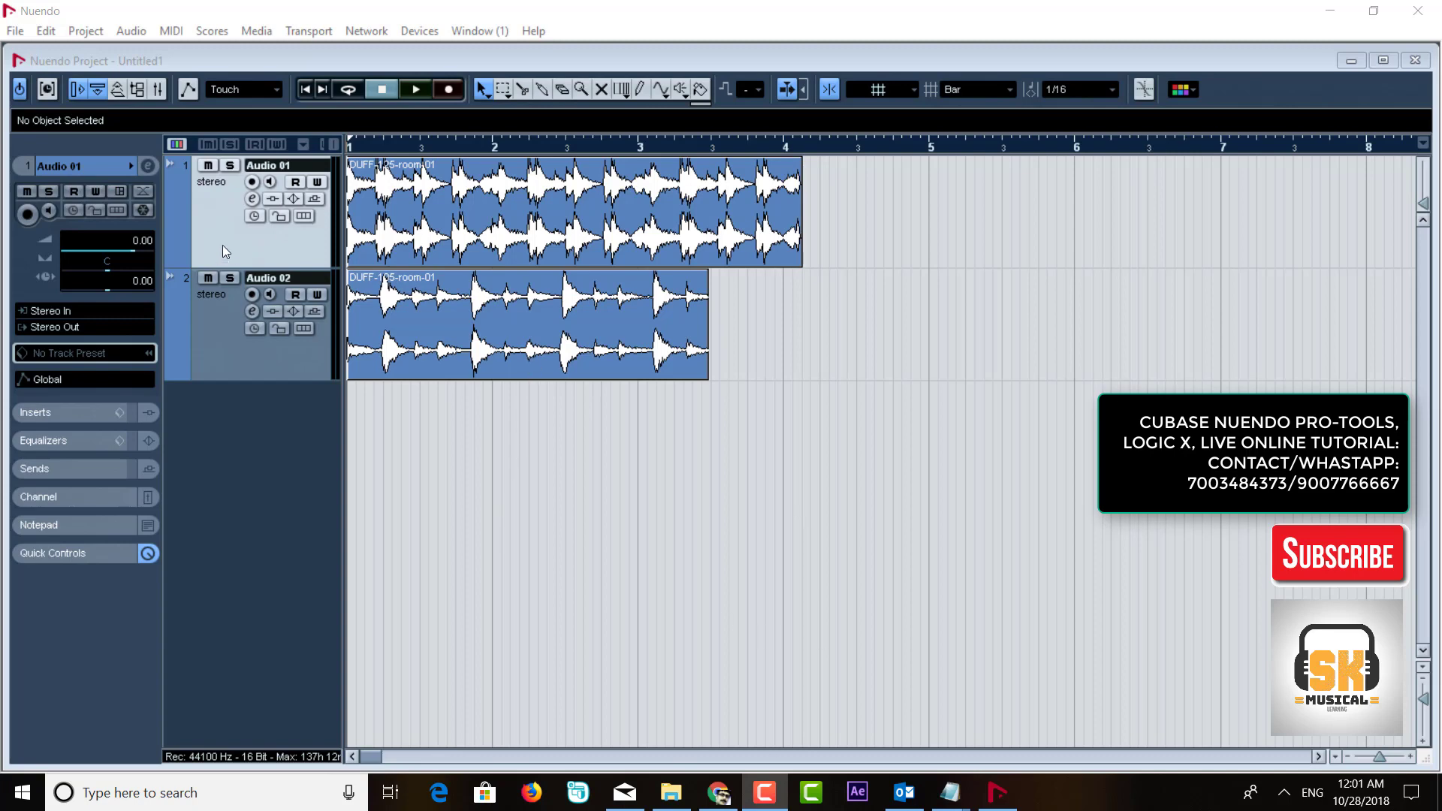
Step: Show the transport bar, solo the Audio 01 track and play its clip as a loop
{"action": "key", "text": "F2"}
{"action": "left_click", "coordinate": [230, 165]}
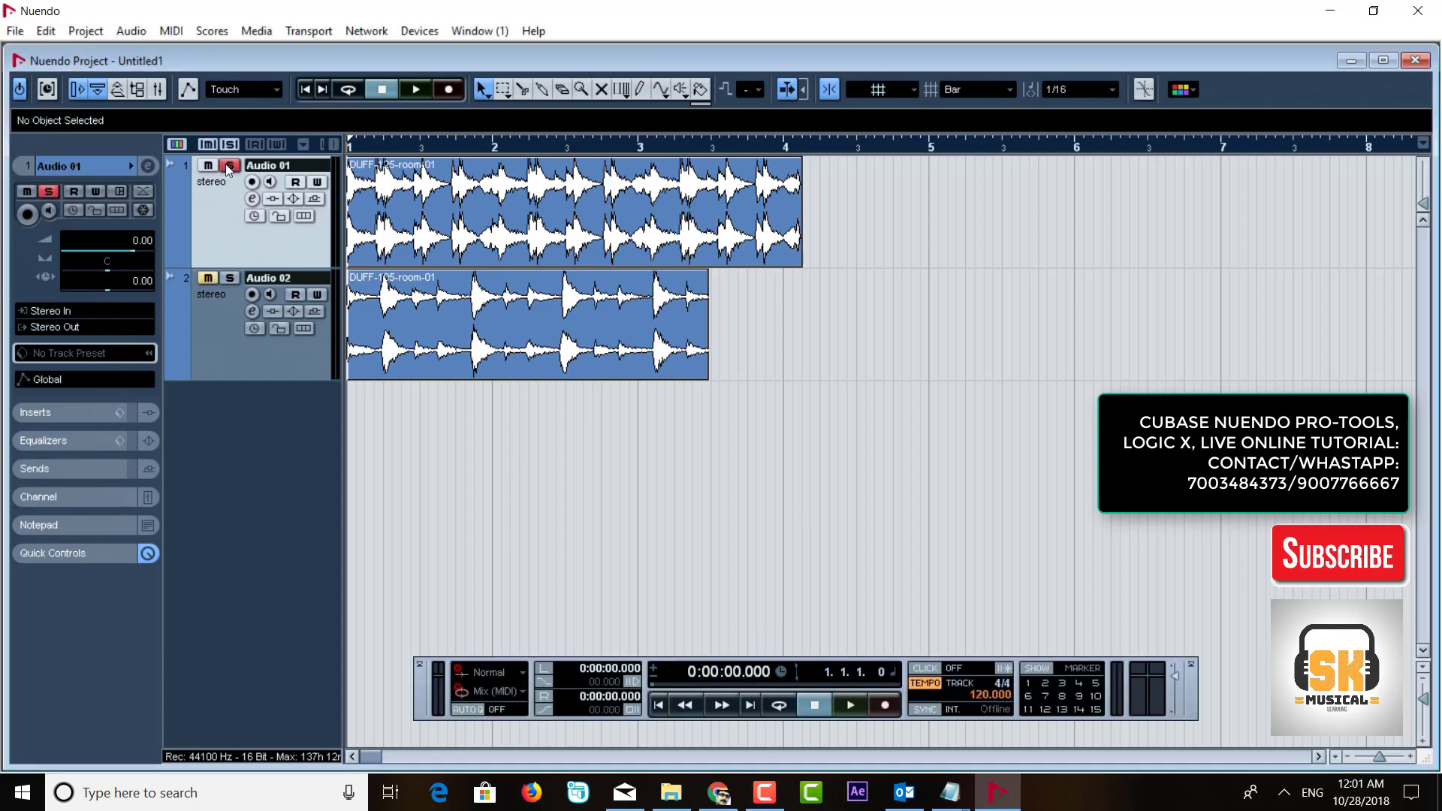
{"action": "left_click", "coordinate": [459, 223]}
{"action": "key", "text": "shift+g"}
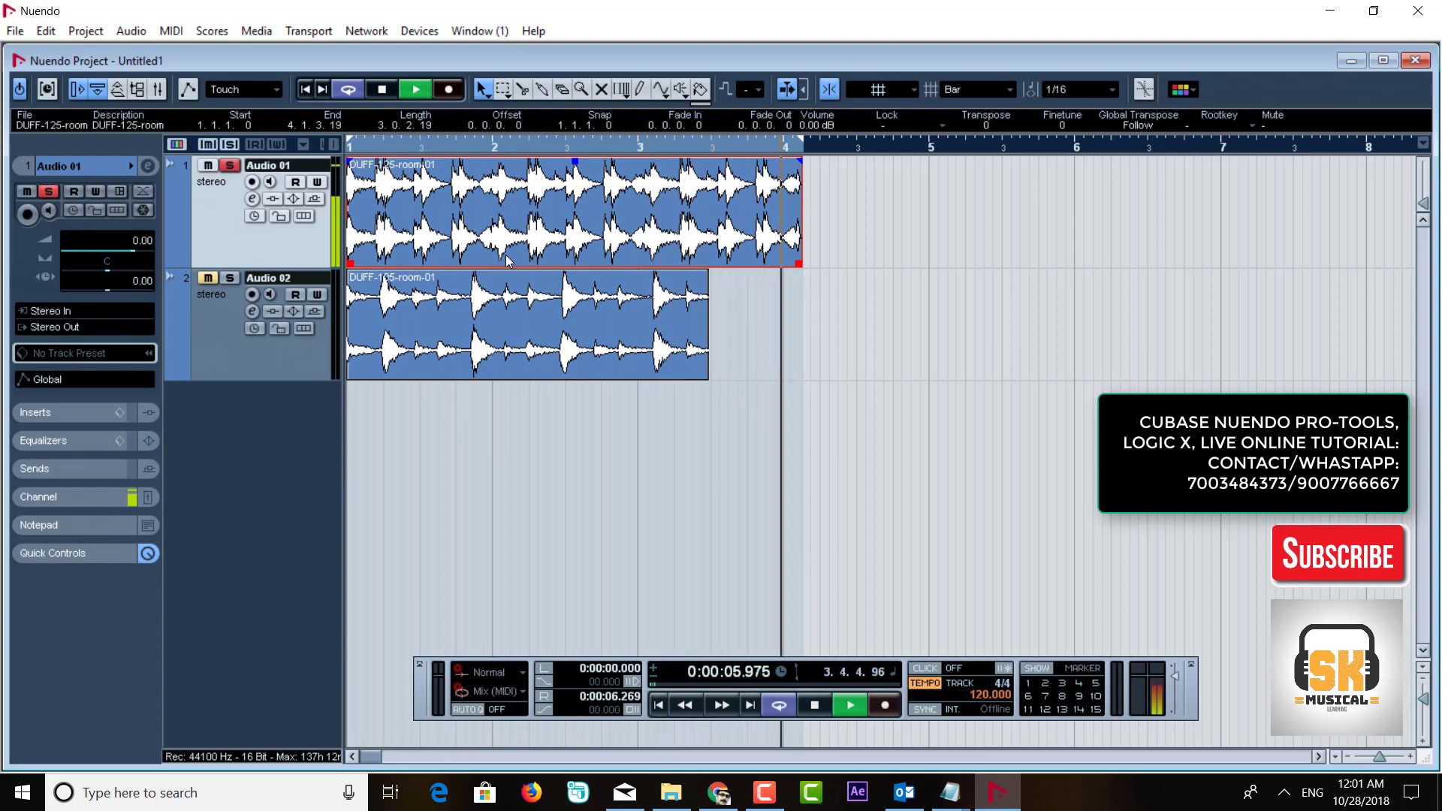
{"action": "key", "text": "space"}
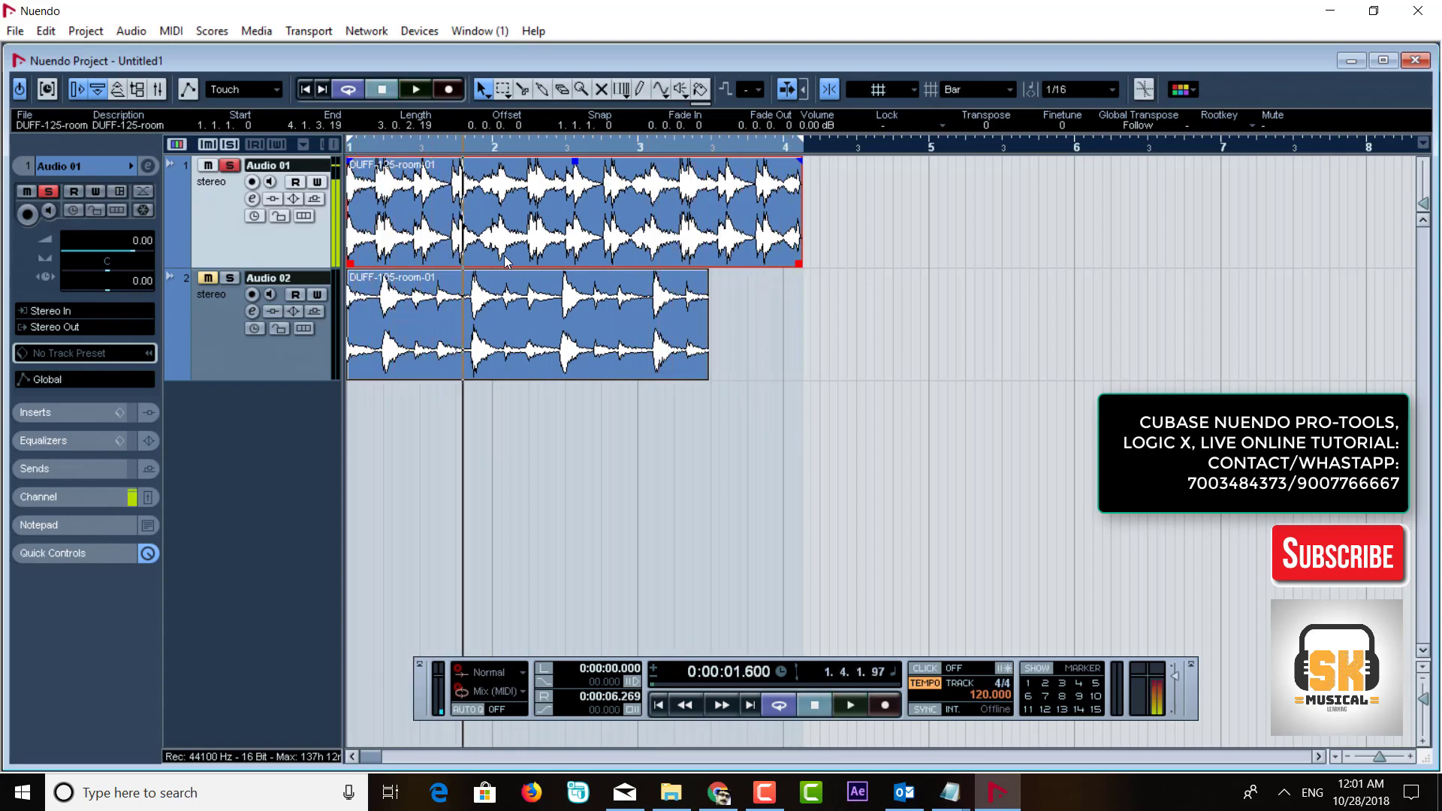
Step: Trim the silent tail off the Audio 01 clip so that it ends at 4.1.2.91
{"action": "left_click_drag", "start_coordinate": [783, 147], "coordinate": [769, 203]}
{"action": "scroll", "coordinate": [768, 202], "scroll_direction": "left", "scroll_amount": 2}
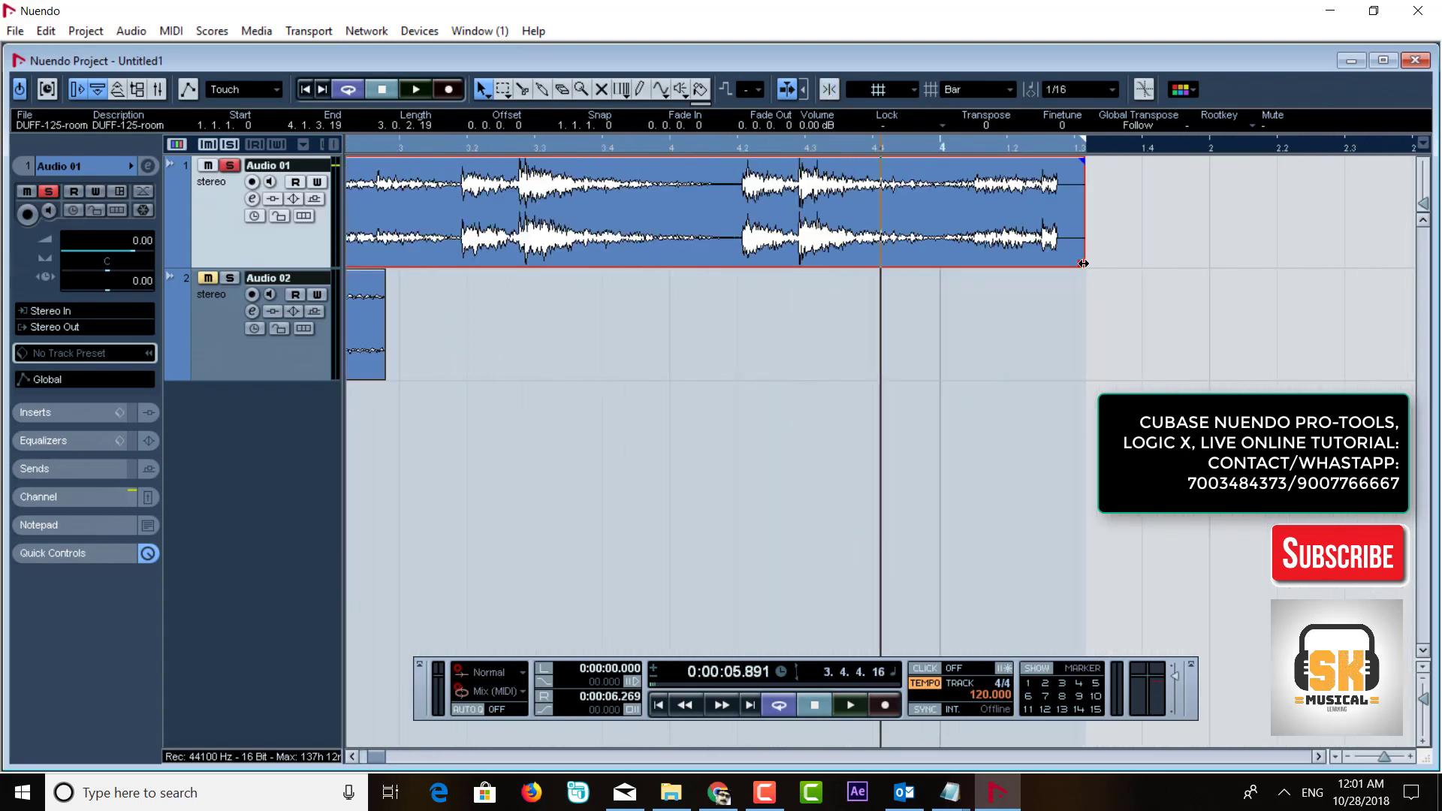
{"action": "left_click_drag", "start_coordinate": [1083, 264], "coordinate": [1055, 265]}
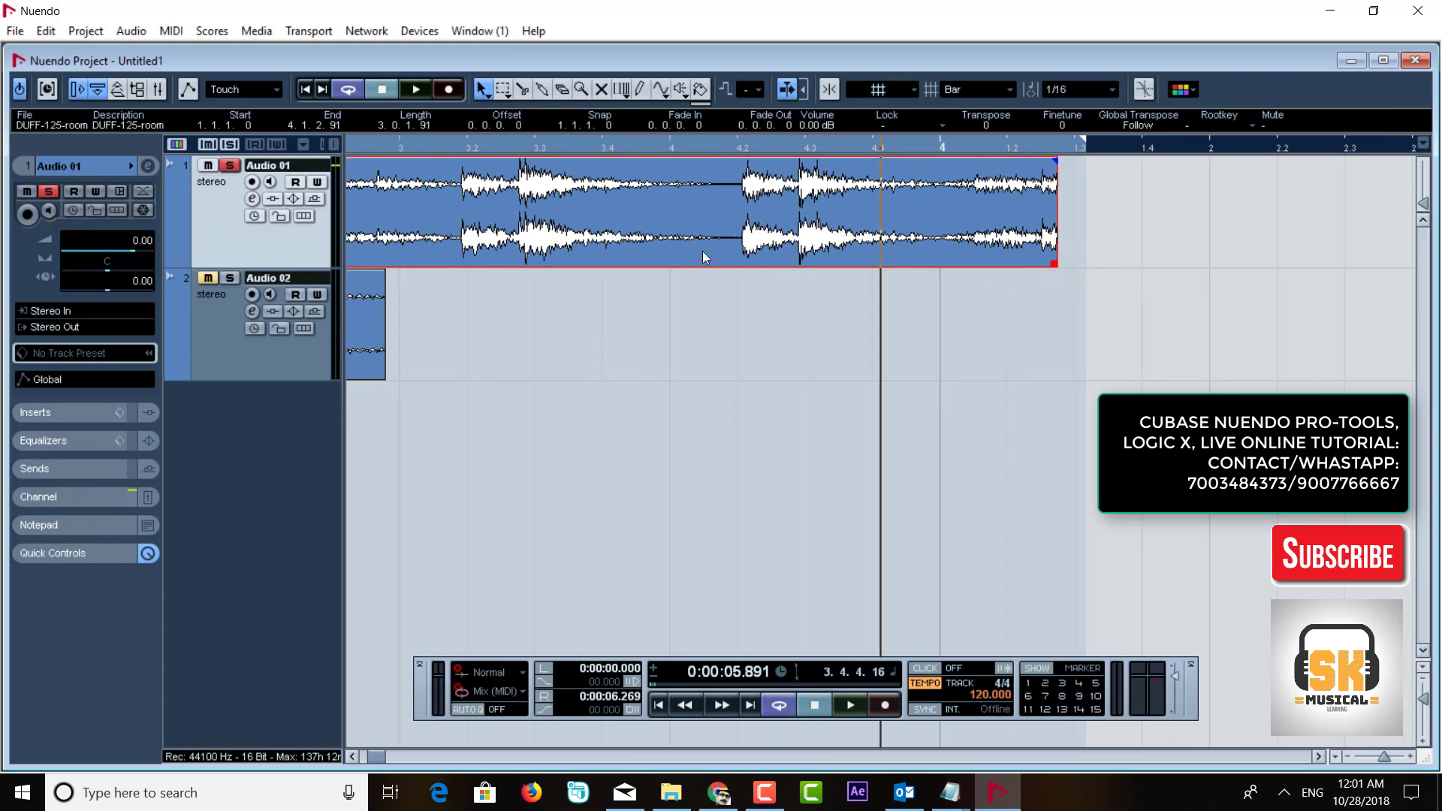
{"action": "key", "text": "g"}
{"action": "key", "text": "g"}
{"action": "key", "text": "g"}
{"action": "key", "text": "g"}
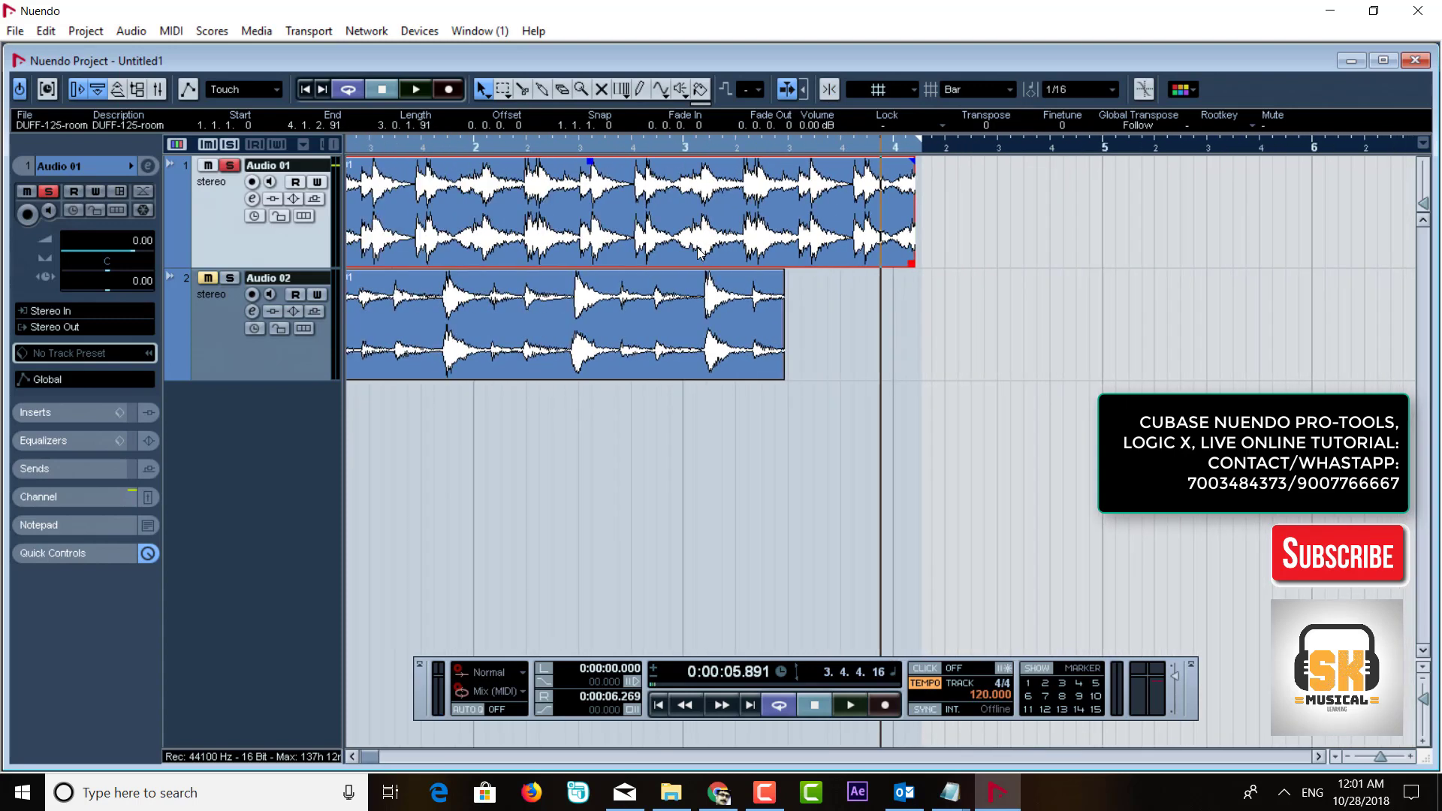
{"action": "key", "text": "g"}
{"action": "key", "text": "g"}
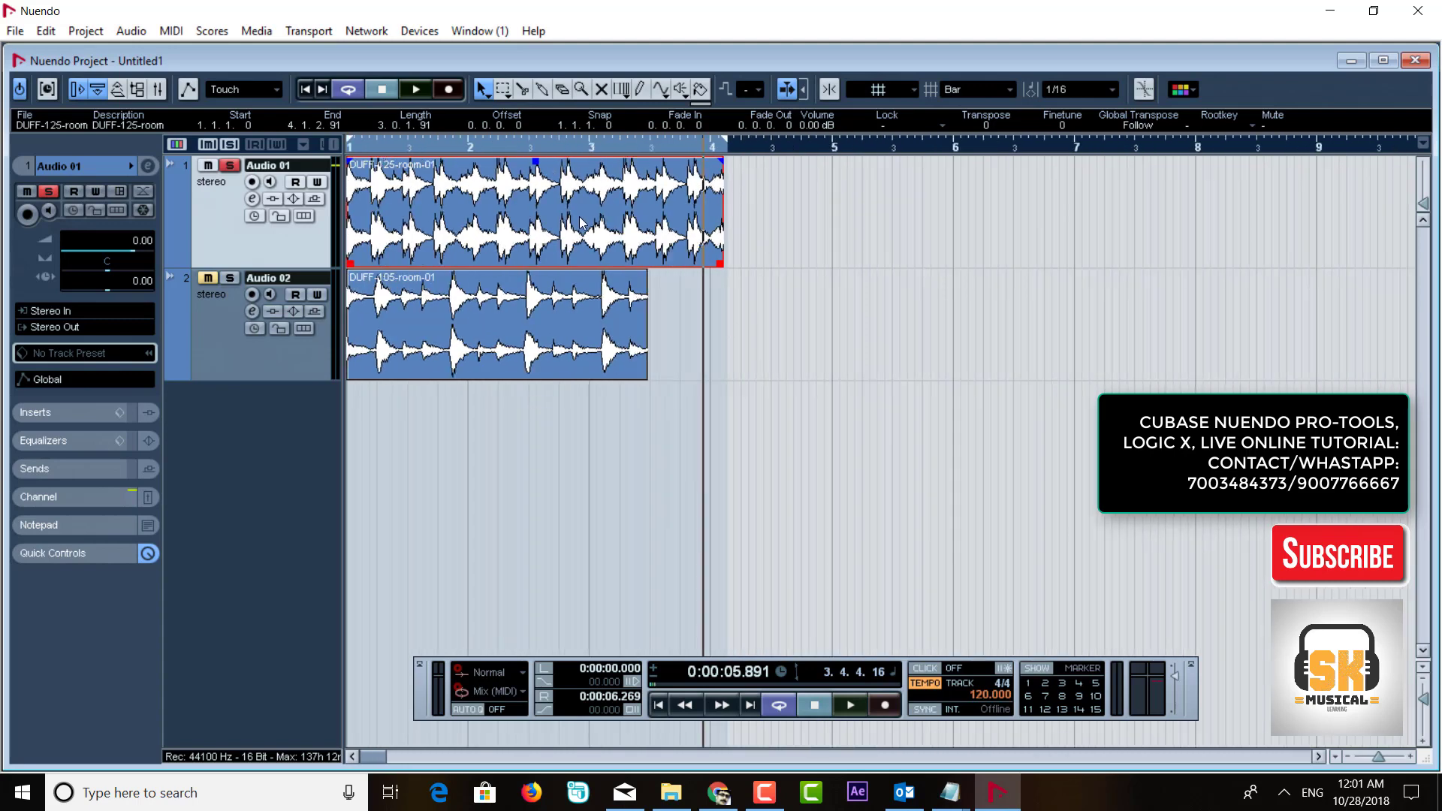
Step: Loop playback around the trimmed Audio 01 clip and listen to how it repeats
{"action": "key", "text": "space"}
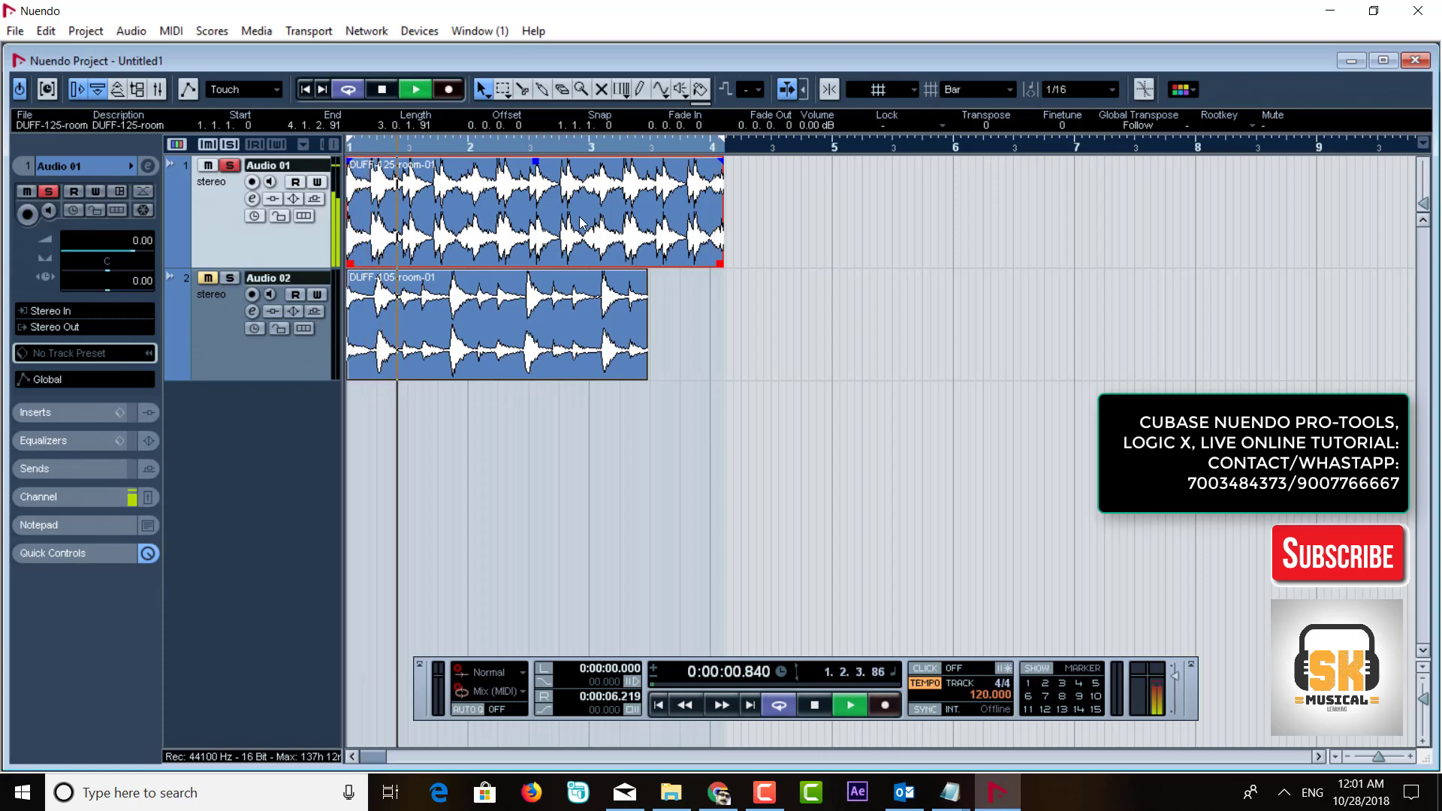
{"action": "key", "text": "space"}
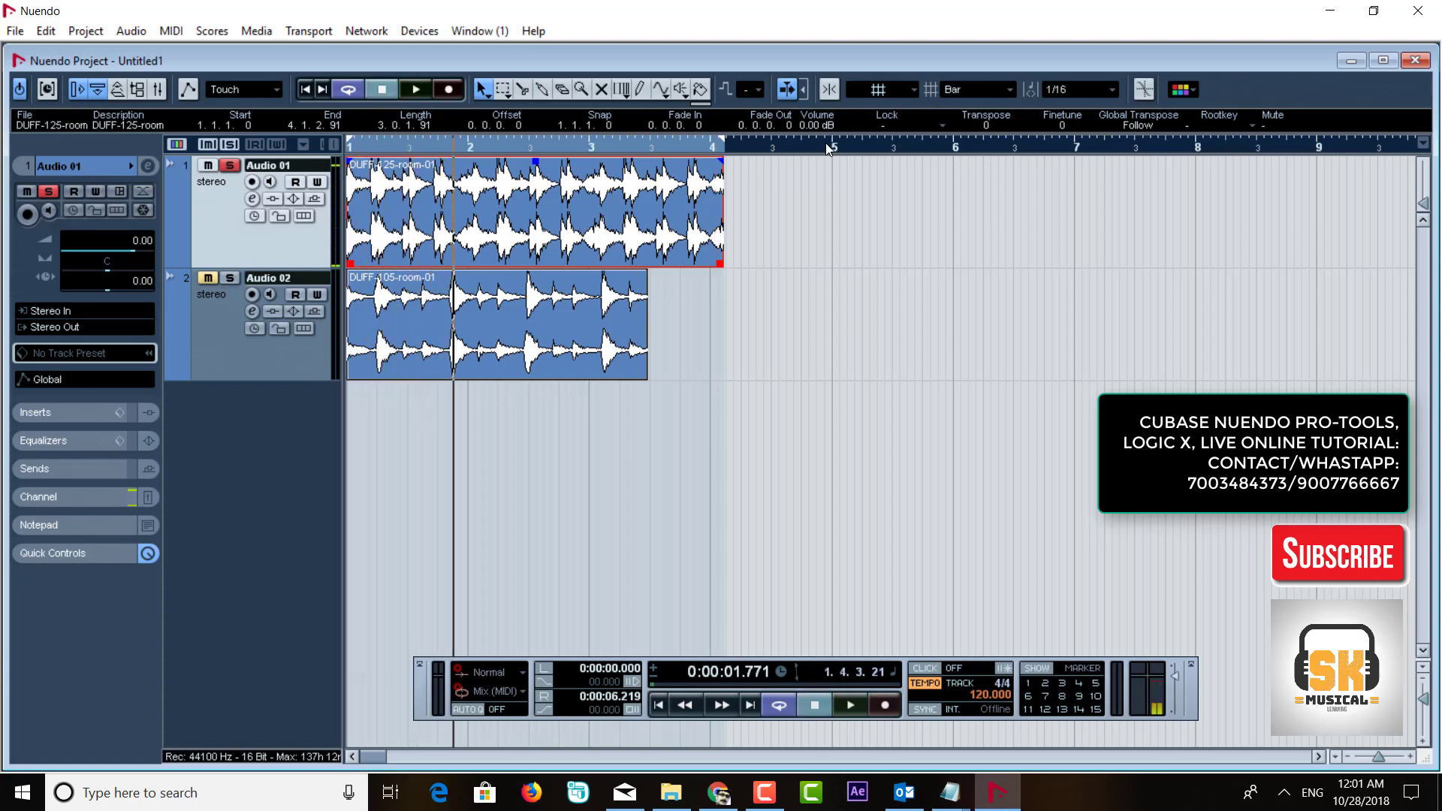
{"action": "left_click_drag", "start_coordinate": [740, 149], "coordinate": [595, 223]}
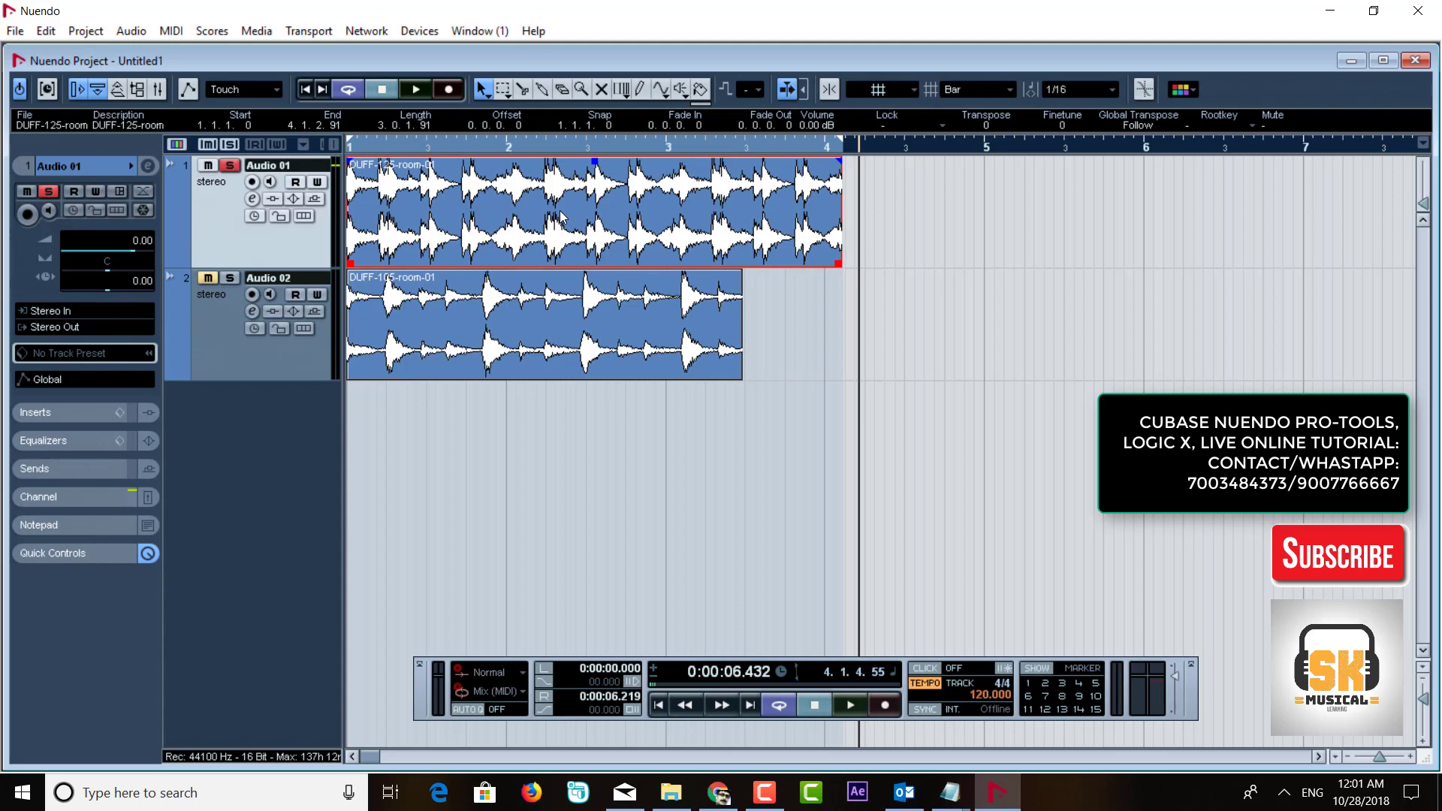
Step: Calculate the selected clip's tempo with the Beat Calculator using 8 beats and insert it at the tempo track start
{"action": "left_click", "coordinate": [85, 30]}
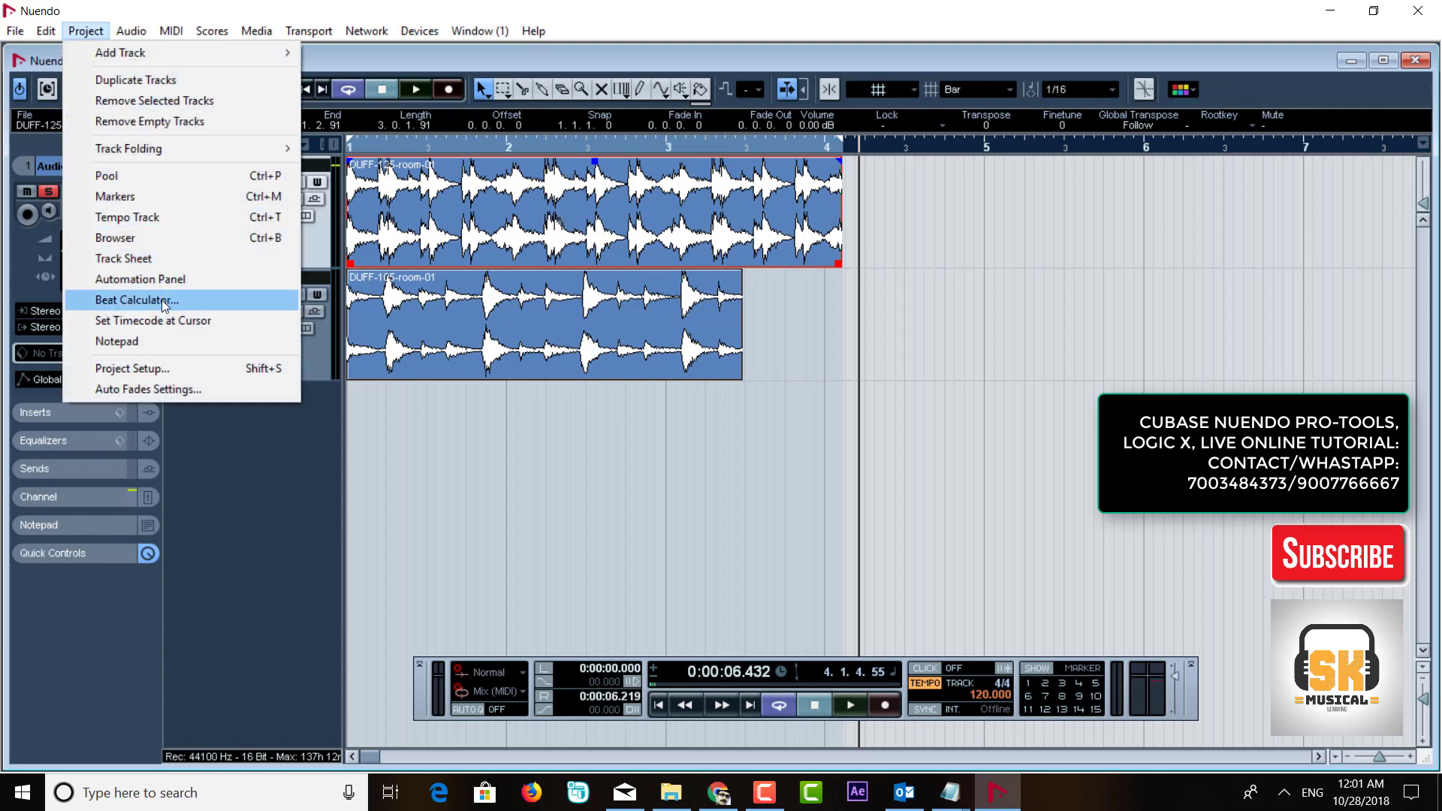
{"action": "left_click", "coordinate": [136, 299]}
{"action": "left_click", "coordinate": [935, 369]}
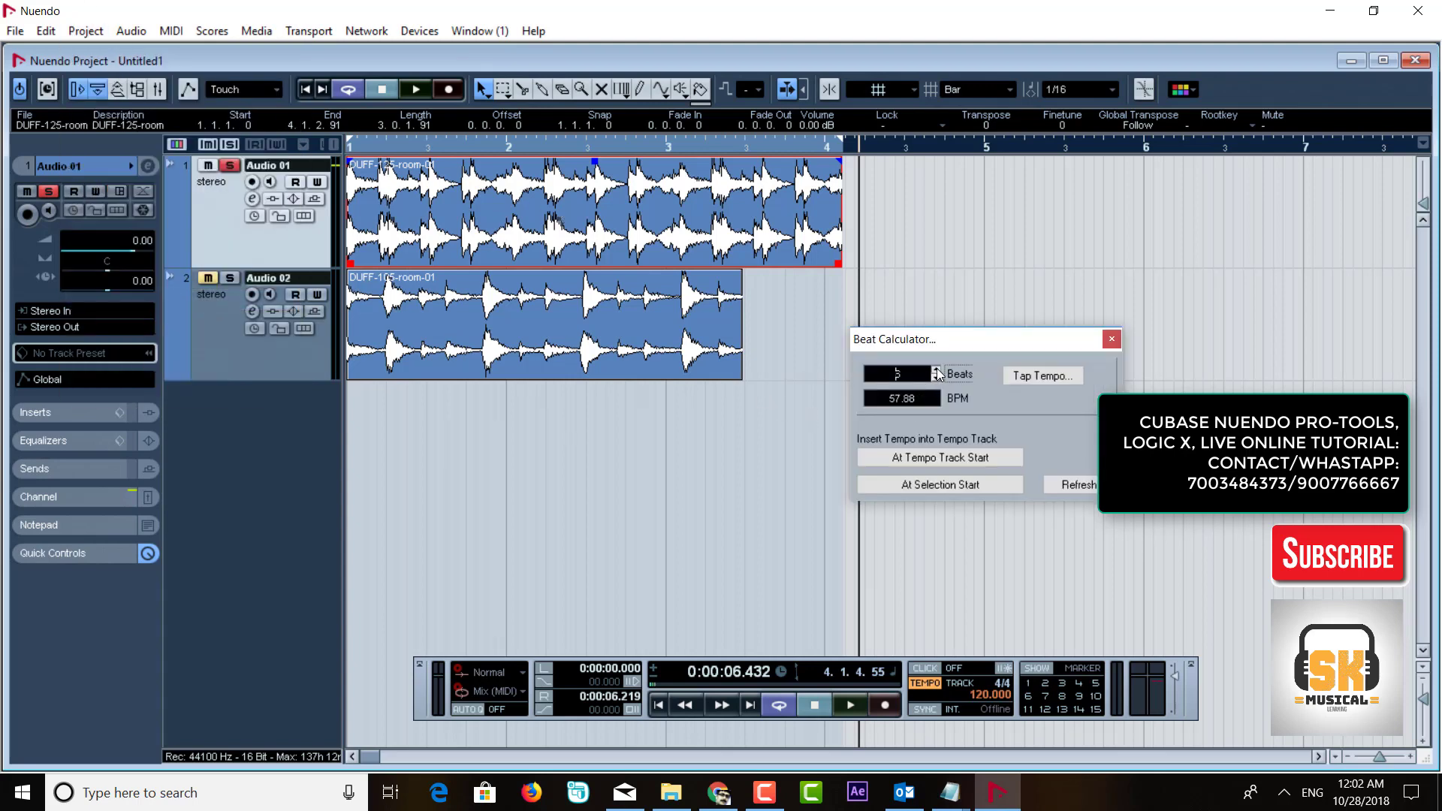
{"action": "left_click", "coordinate": [935, 371]}
{"action": "key", "text": "Tab"}
{"action": "left_click", "coordinate": [937, 459]}
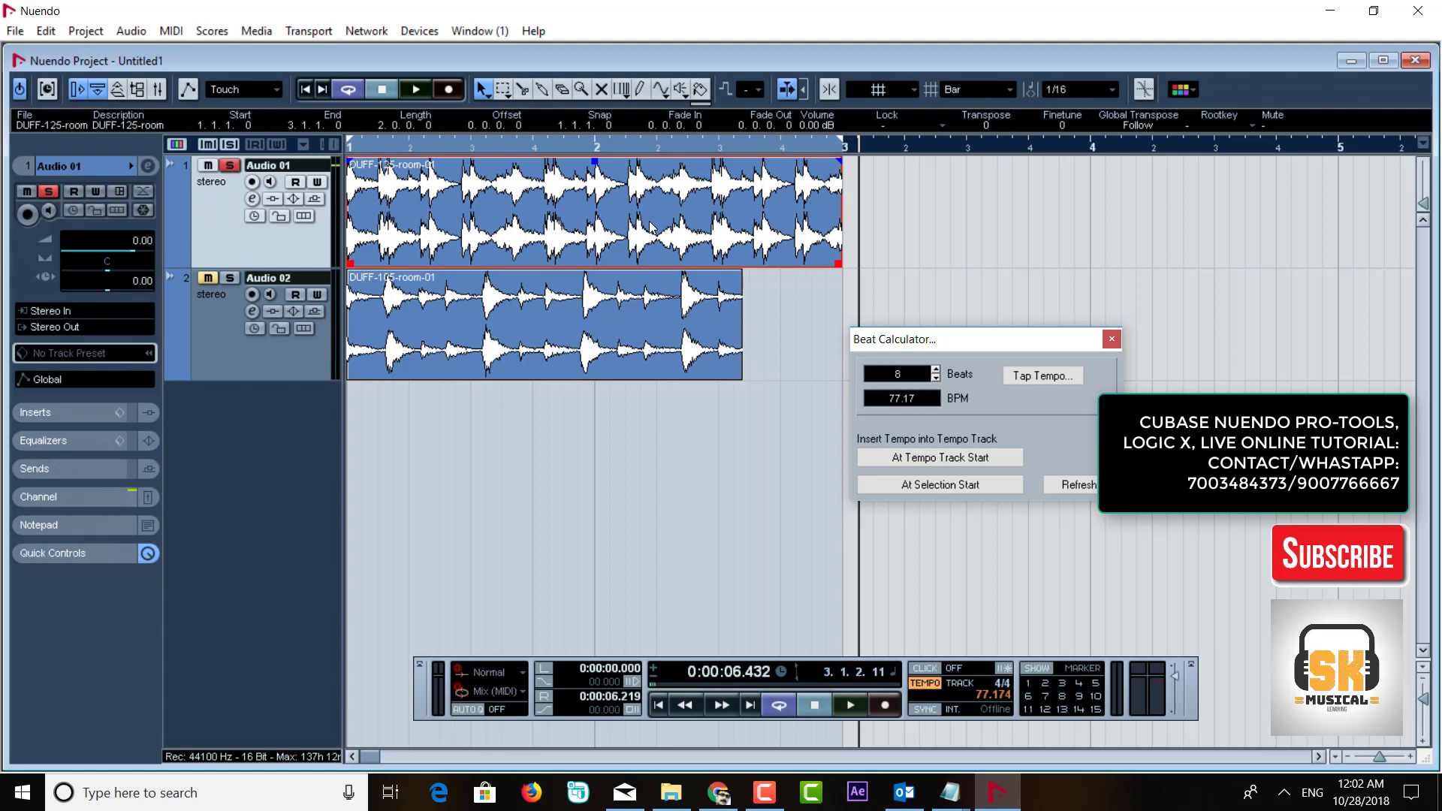
Step: Play the loop with the metronome click switched on to check the inserted tempo
{"action": "key", "text": "space"}
{"action": "left_click", "coordinate": [925, 668]}
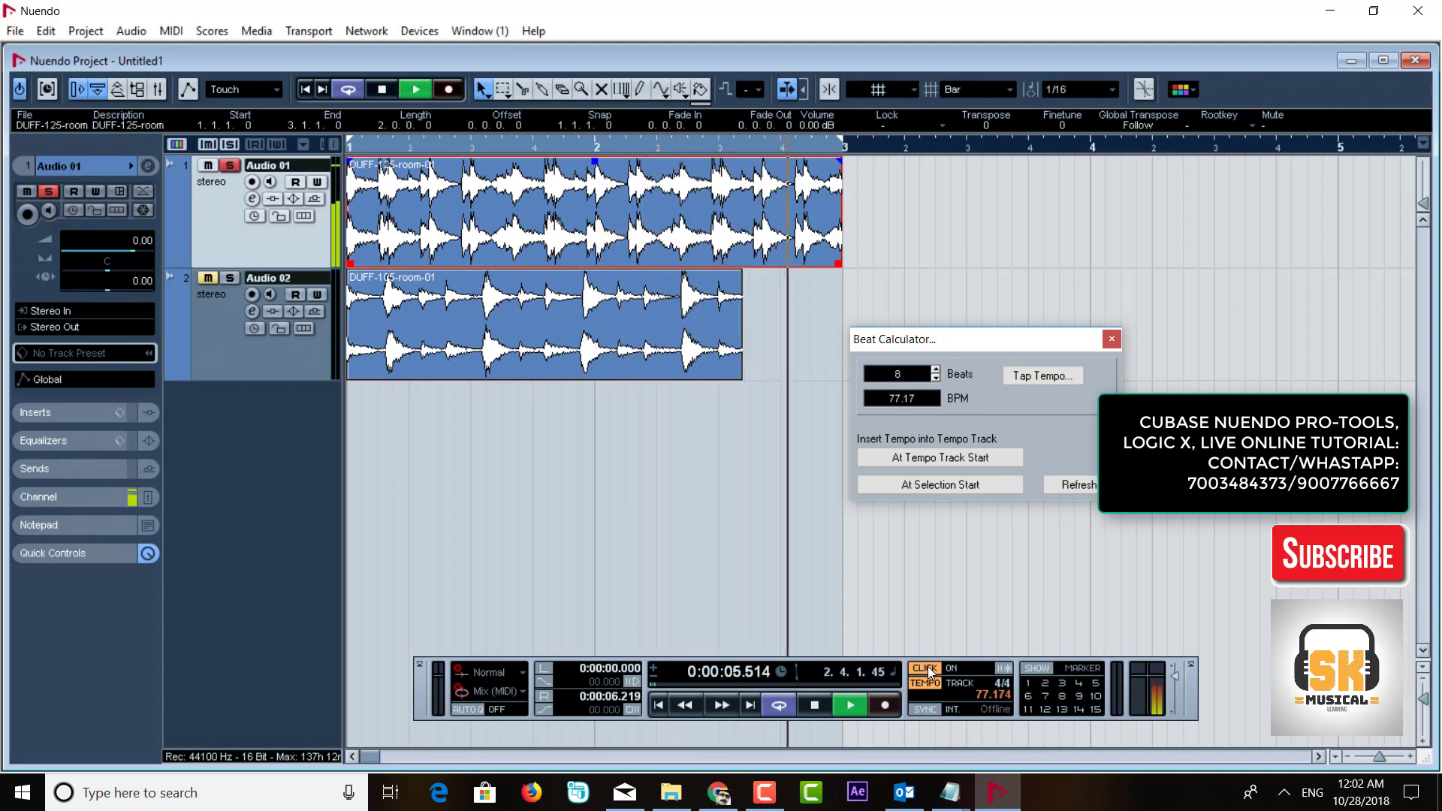
{"action": "key", "text": "space"}
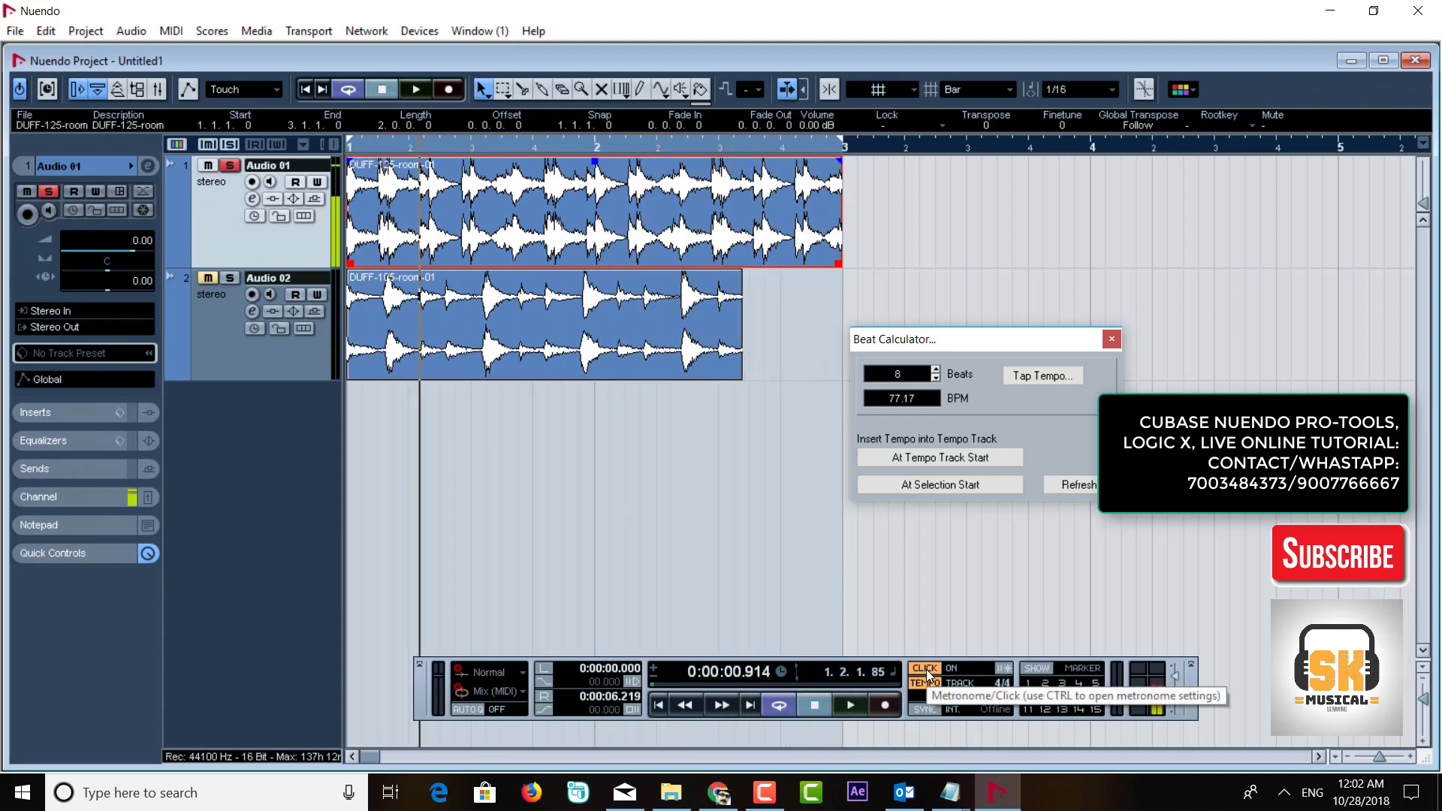
Step: Set the Beat Calculator to 12 beats, insert the tempo at the tempo track start and play the loop against the metronome
{"action": "left_click", "coordinate": [935, 371]}
{"action": "left_click", "coordinate": [936, 371]}
{"action": "left_click", "coordinate": [936, 371]}
{"action": "left_click", "coordinate": [936, 371]}
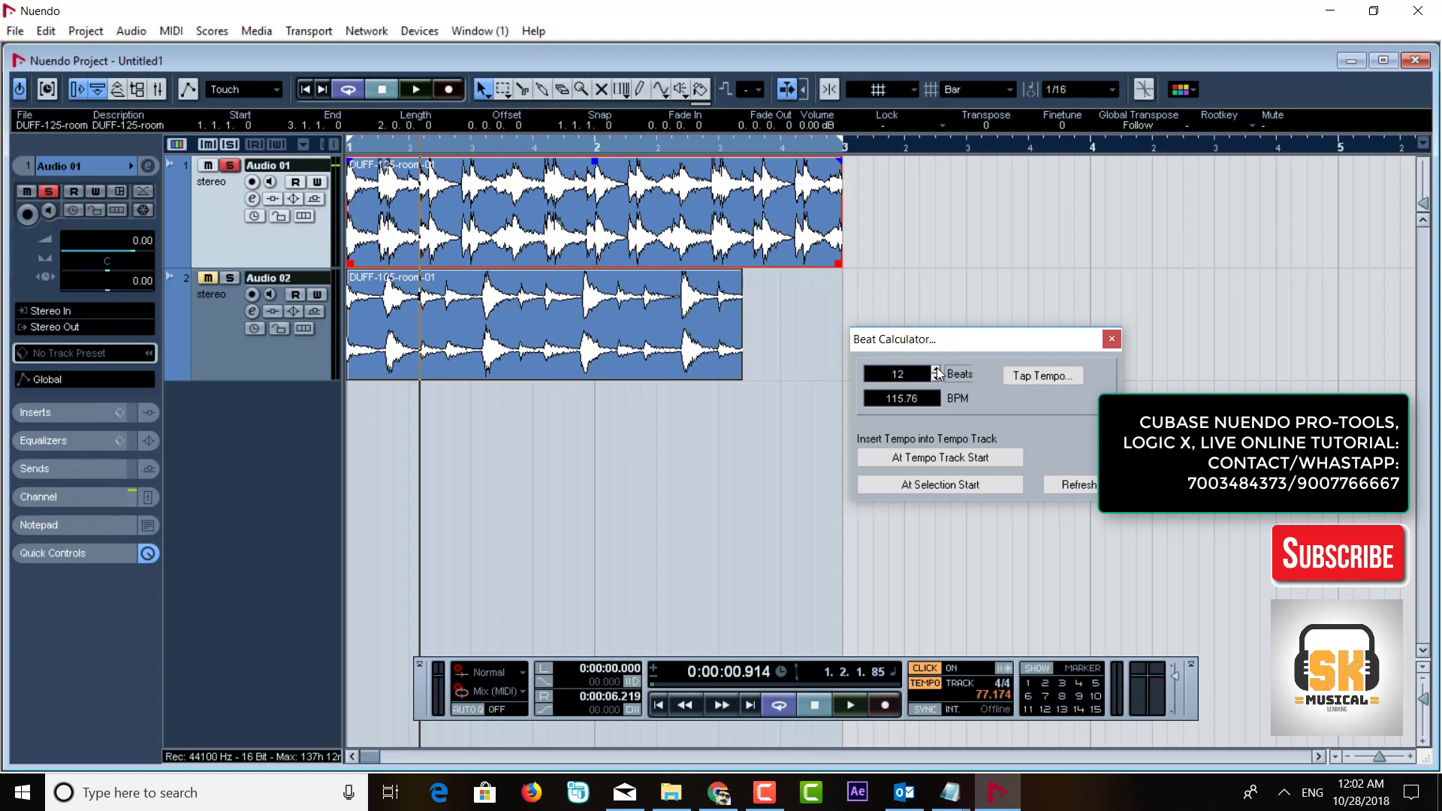
{"action": "left_click", "coordinate": [931, 458]}
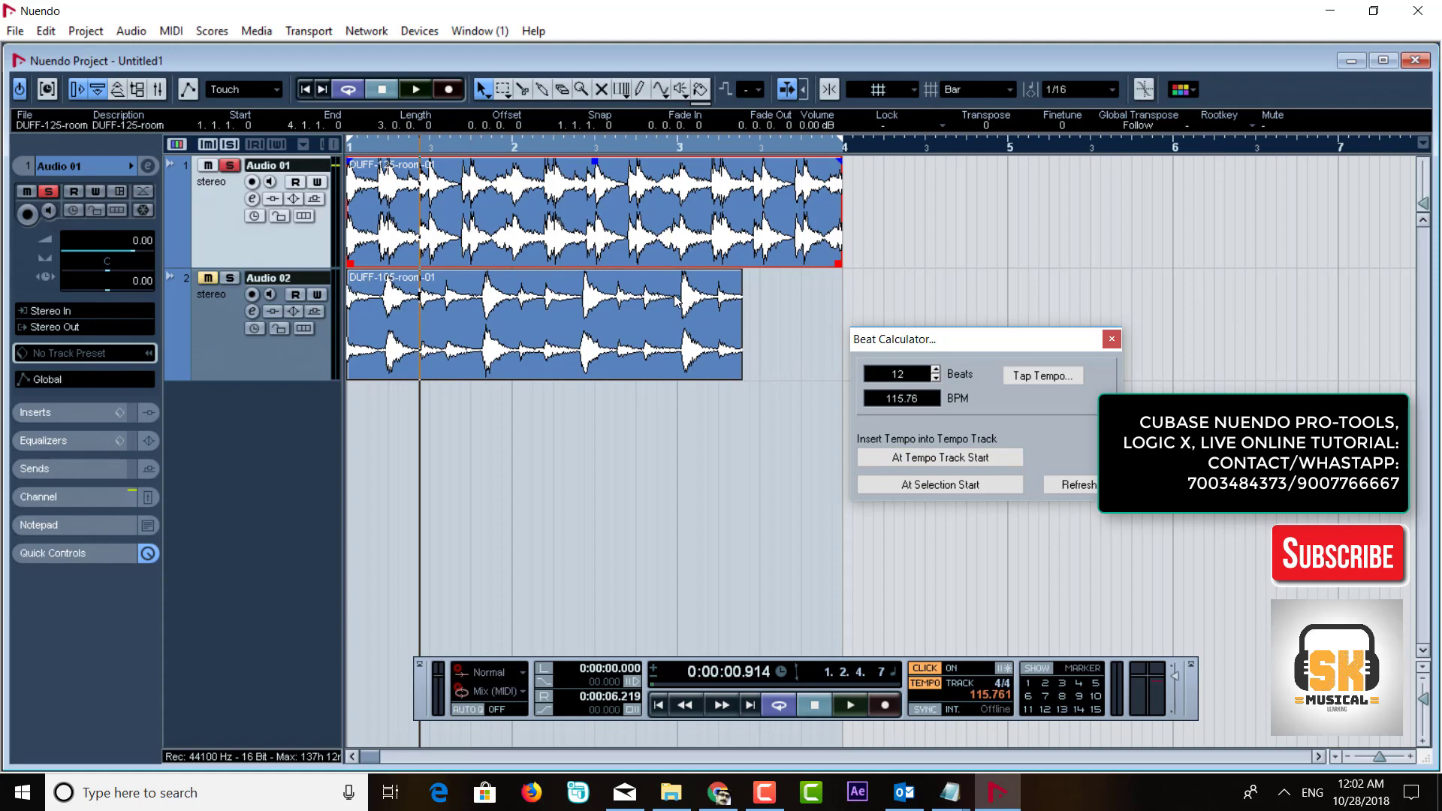
{"action": "key", "text": "space"}
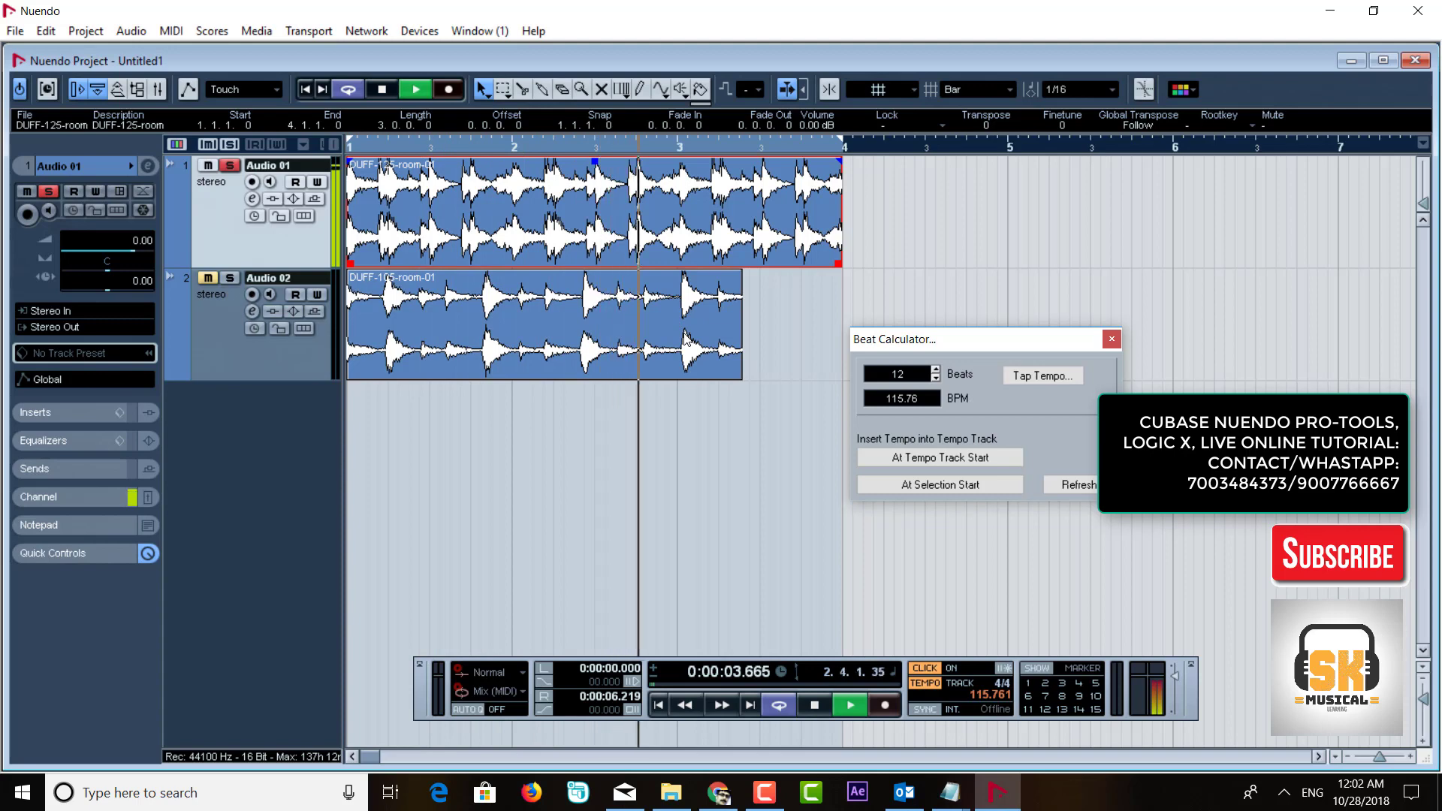
{"action": "key", "text": "space"}
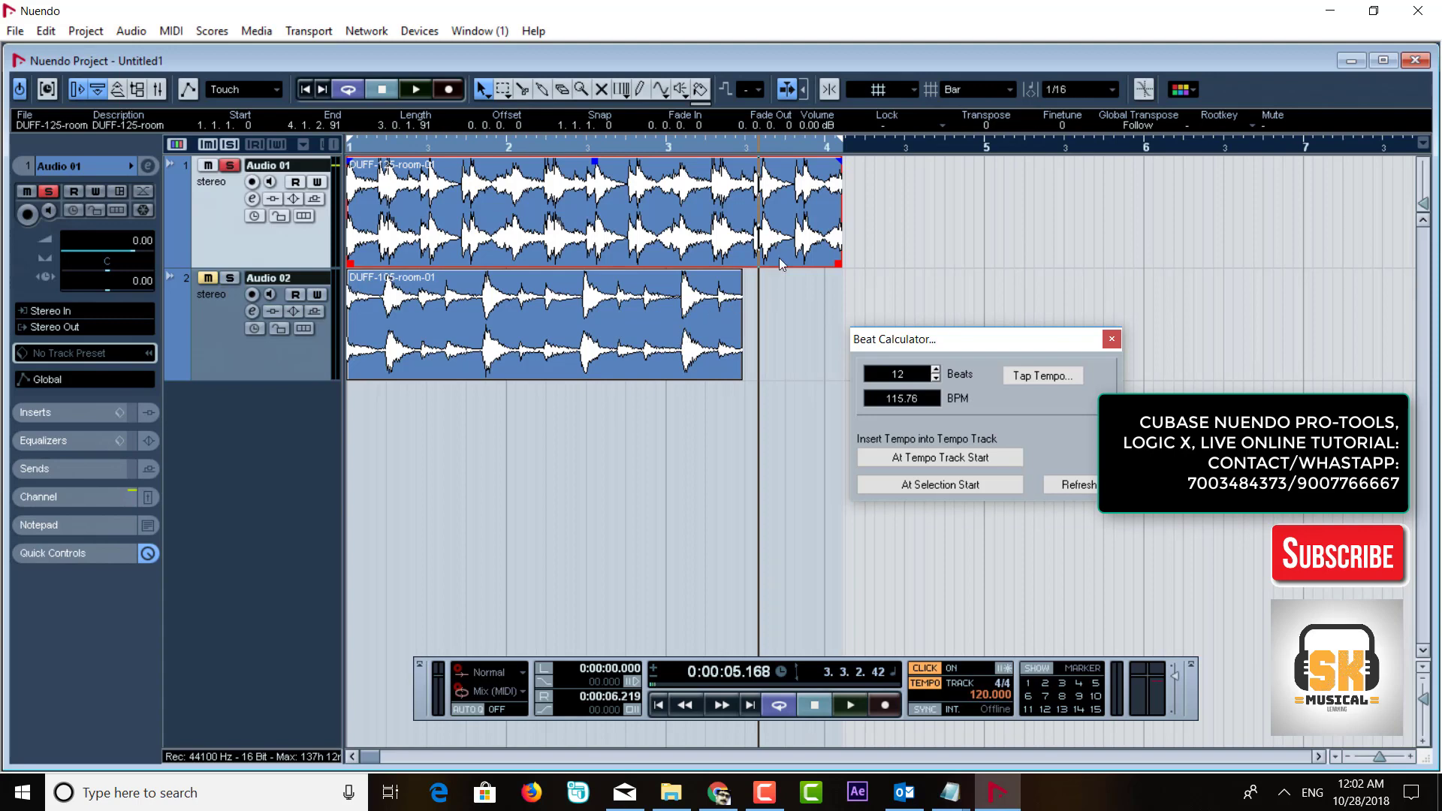
Step: Place the cursor at bar 4, insert the 12-beat tempo at the tempo track start again and close the Beat Calculator
{"action": "left_click", "coordinate": [826, 145]}
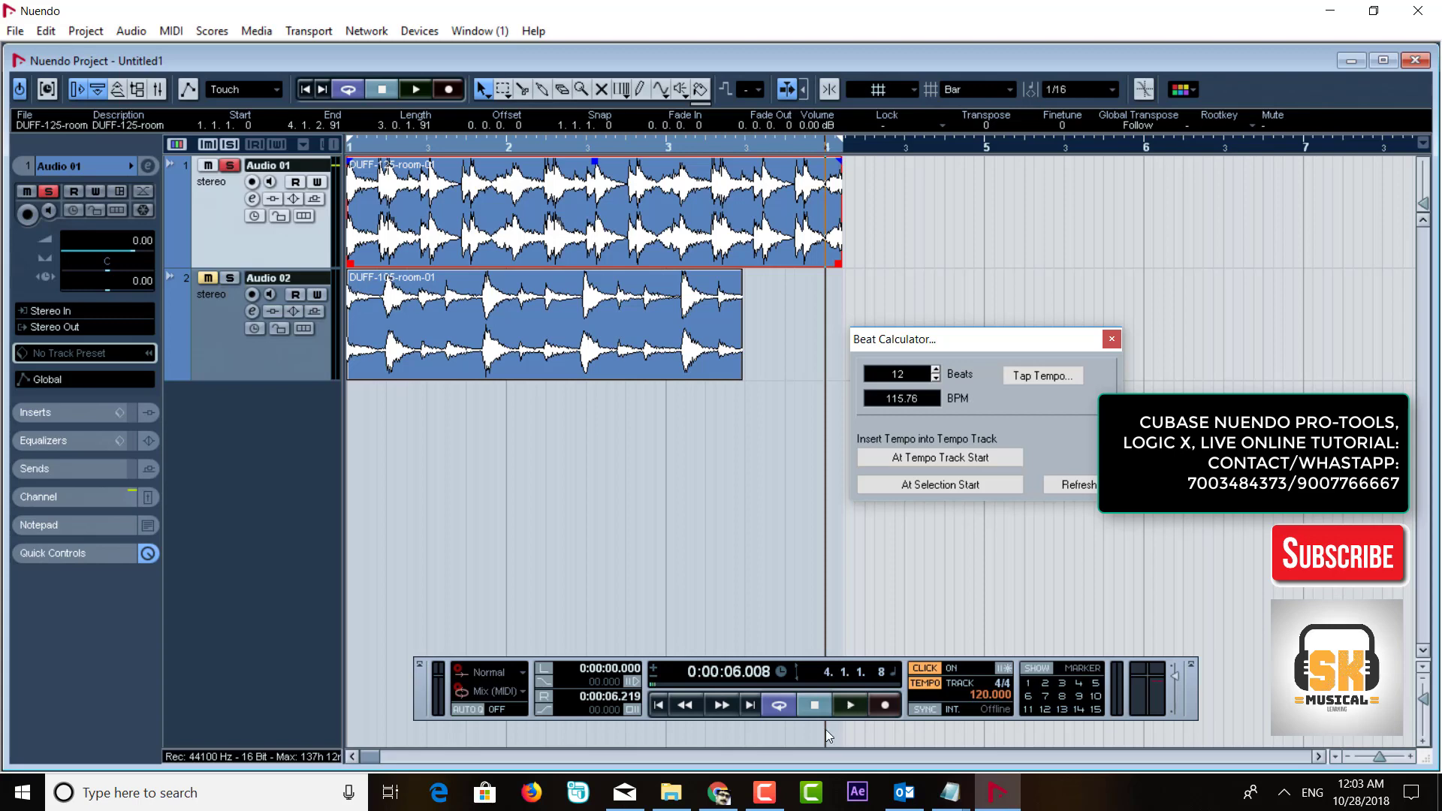
{"action": "left_click", "coordinate": [950, 460]}
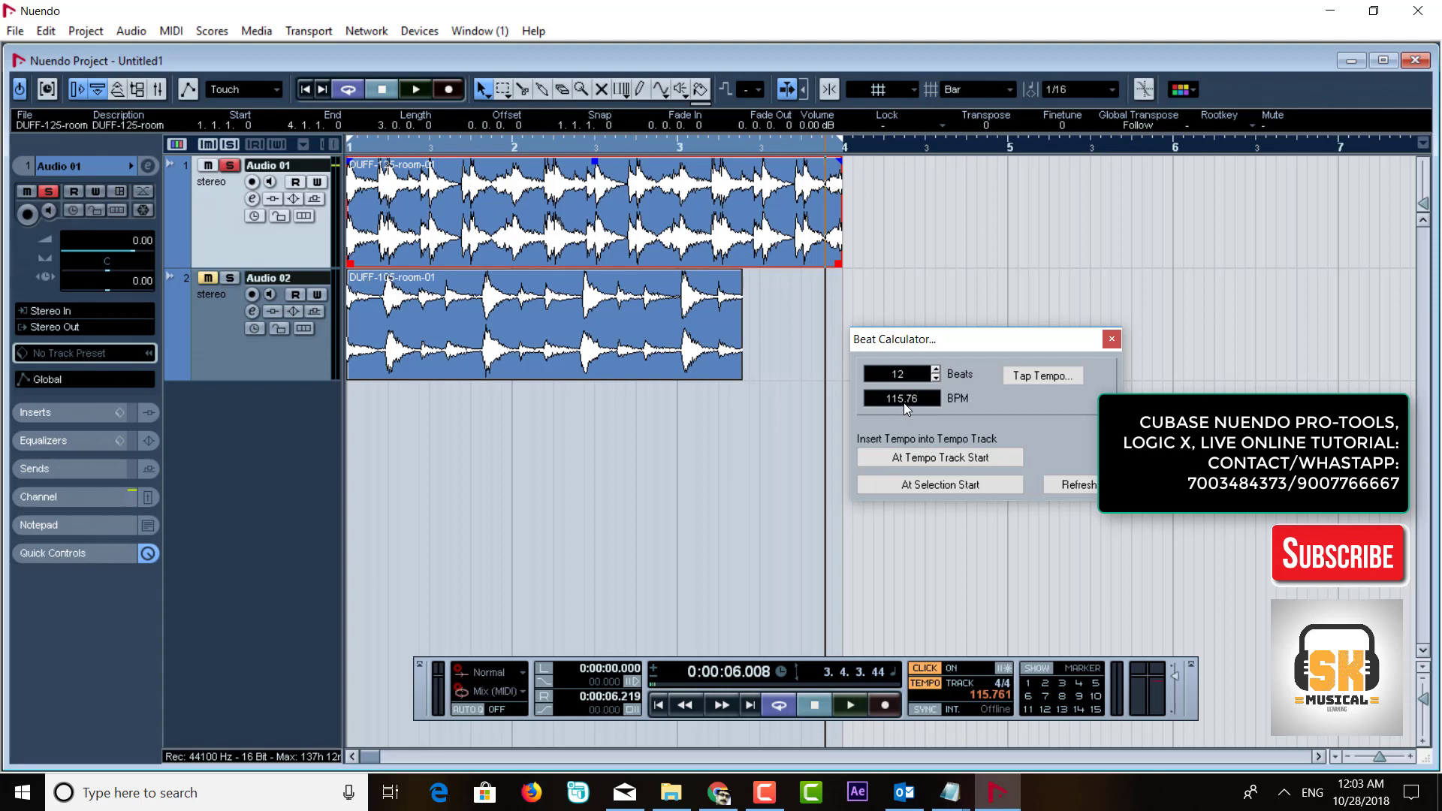
{"action": "left_click", "coordinate": [1117, 340]}
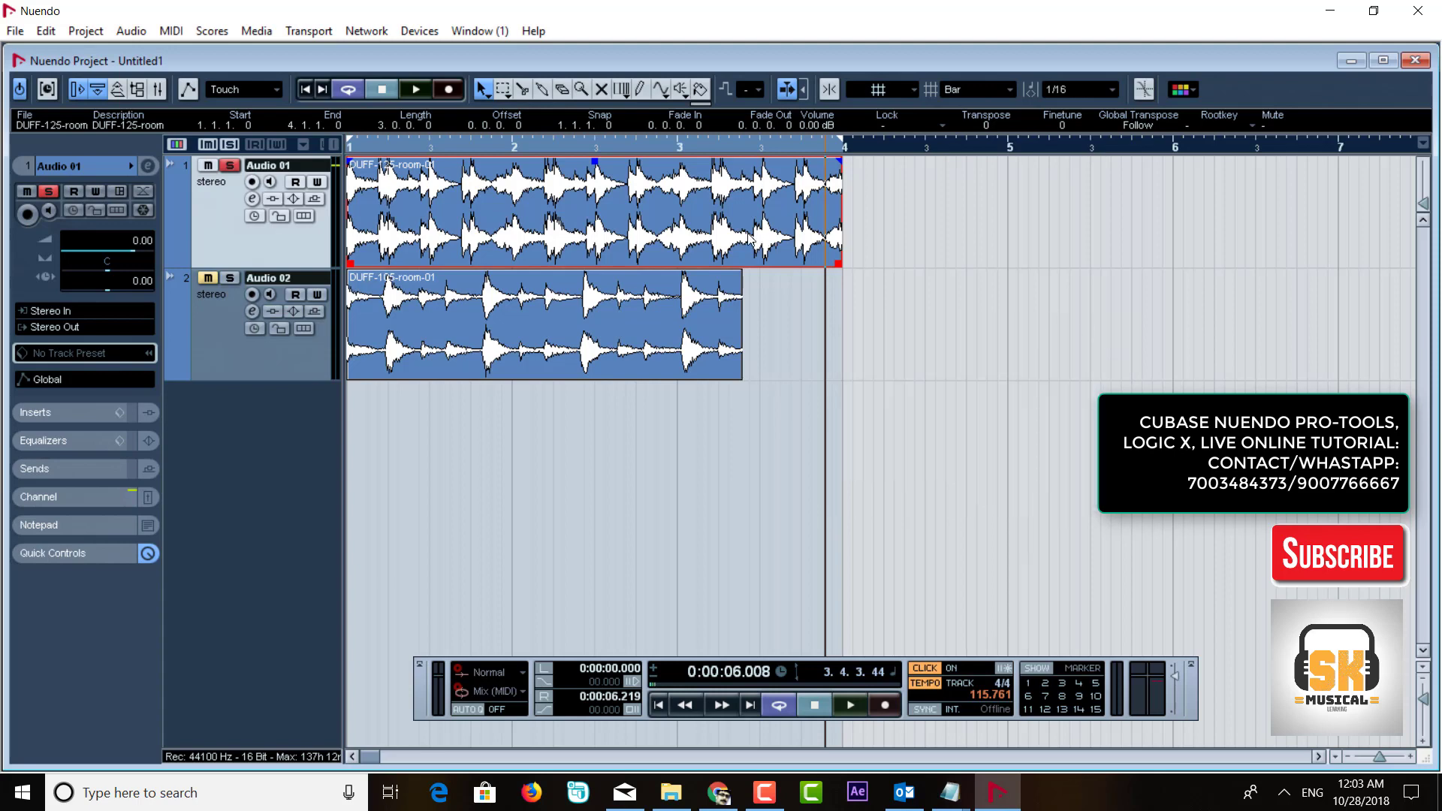
Step: Time-stretch the Audio 01 clip from an original tempo of 115.76 BPM to a resulting tempo of 115 BPM
{"action": "right_click", "coordinate": [713, 211]}
{"action": "mouse_move", "coordinate": [831, 594]}
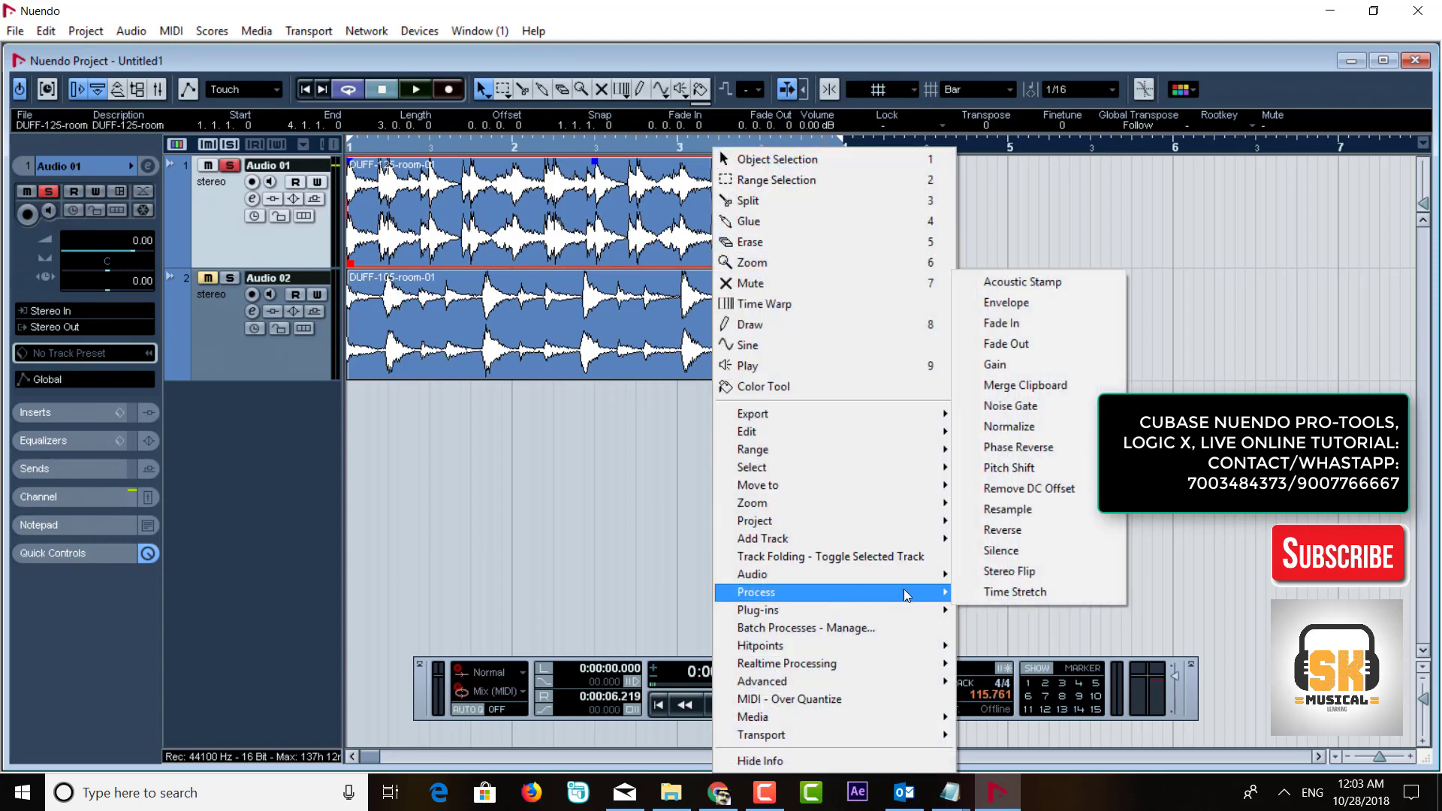
{"action": "left_click", "coordinate": [983, 592]}
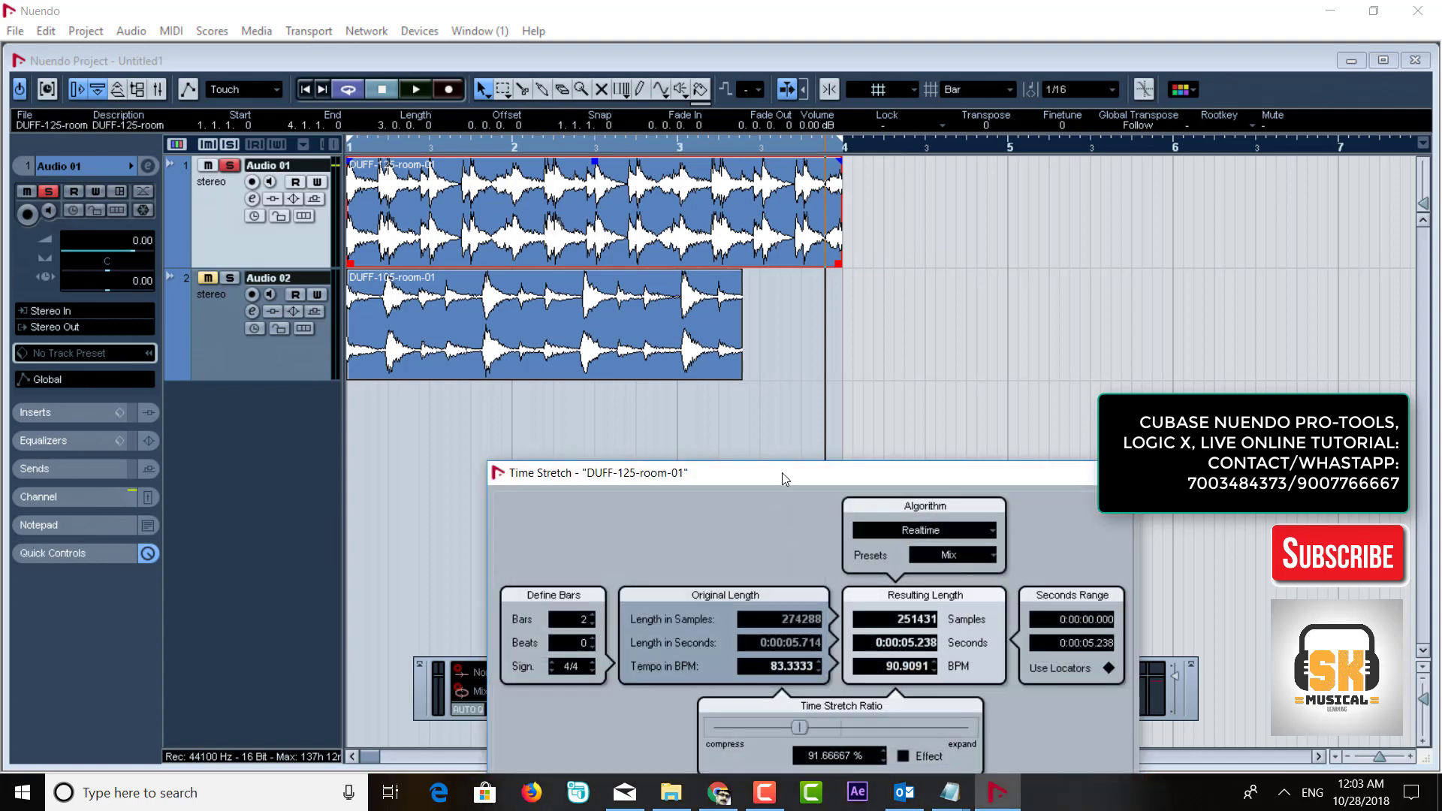
{"action": "left_click_drag", "start_coordinate": [785, 556], "coordinate": [607, 151]}
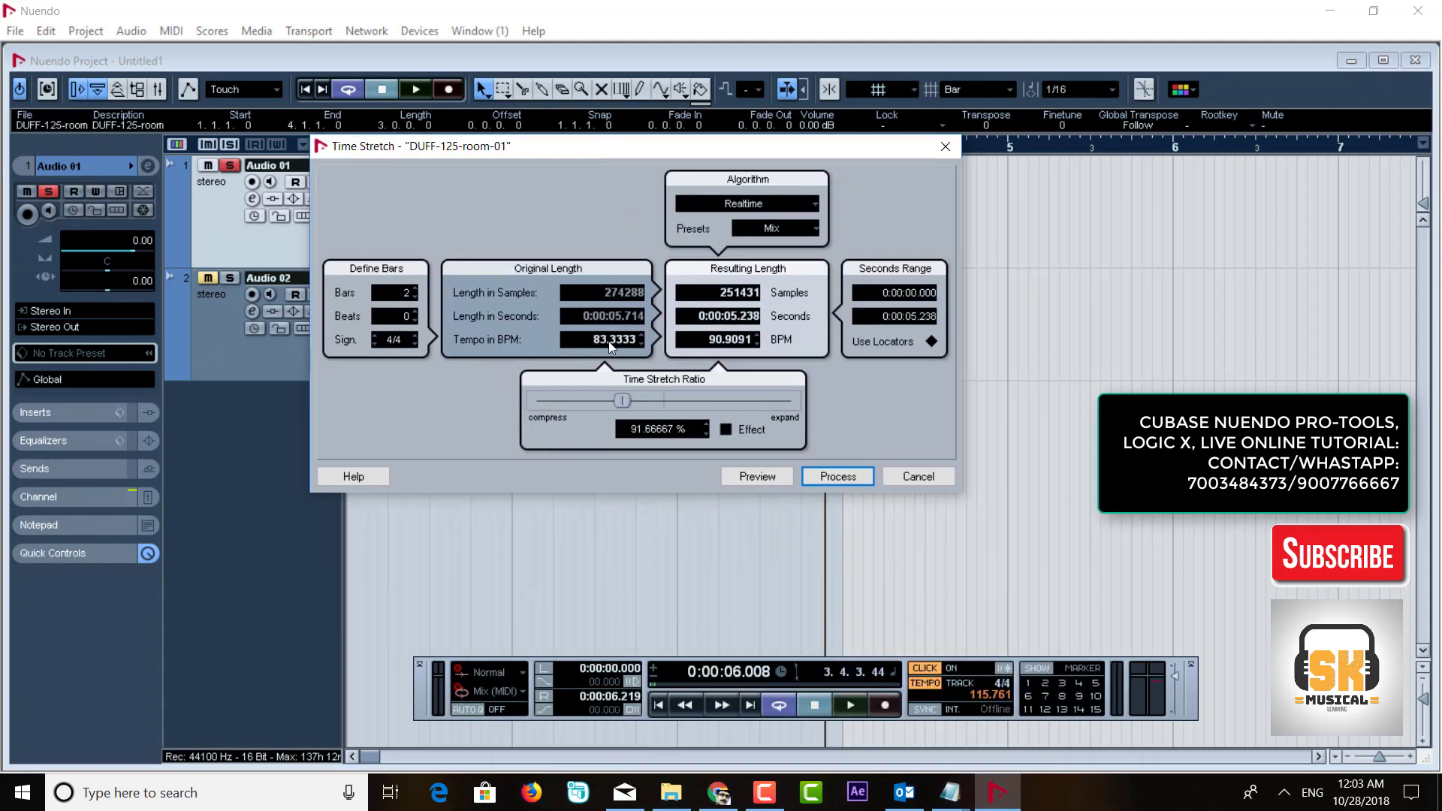
{"action": "type", "text": "115.76"}
{"action": "key", "text": "Tab"}
{"action": "type", "text": "115"}
{"action": "key", "text": "Tab"}
{"action": "left_click", "coordinate": [839, 479]}
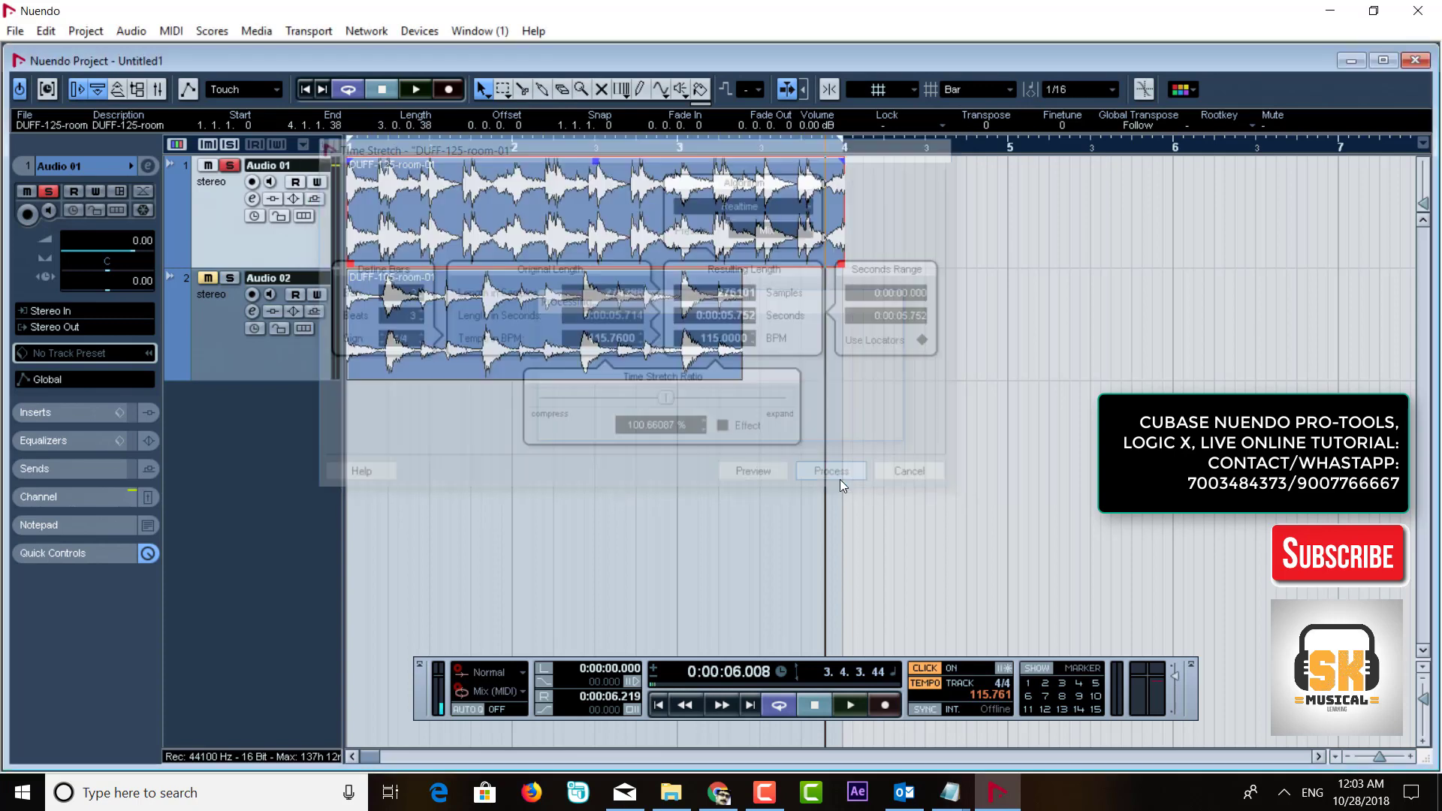
Step: Switch the project to a fixed tempo of 115 BPM and loop the stretched clip against the metronome
{"action": "left_click", "coordinate": [925, 682]}
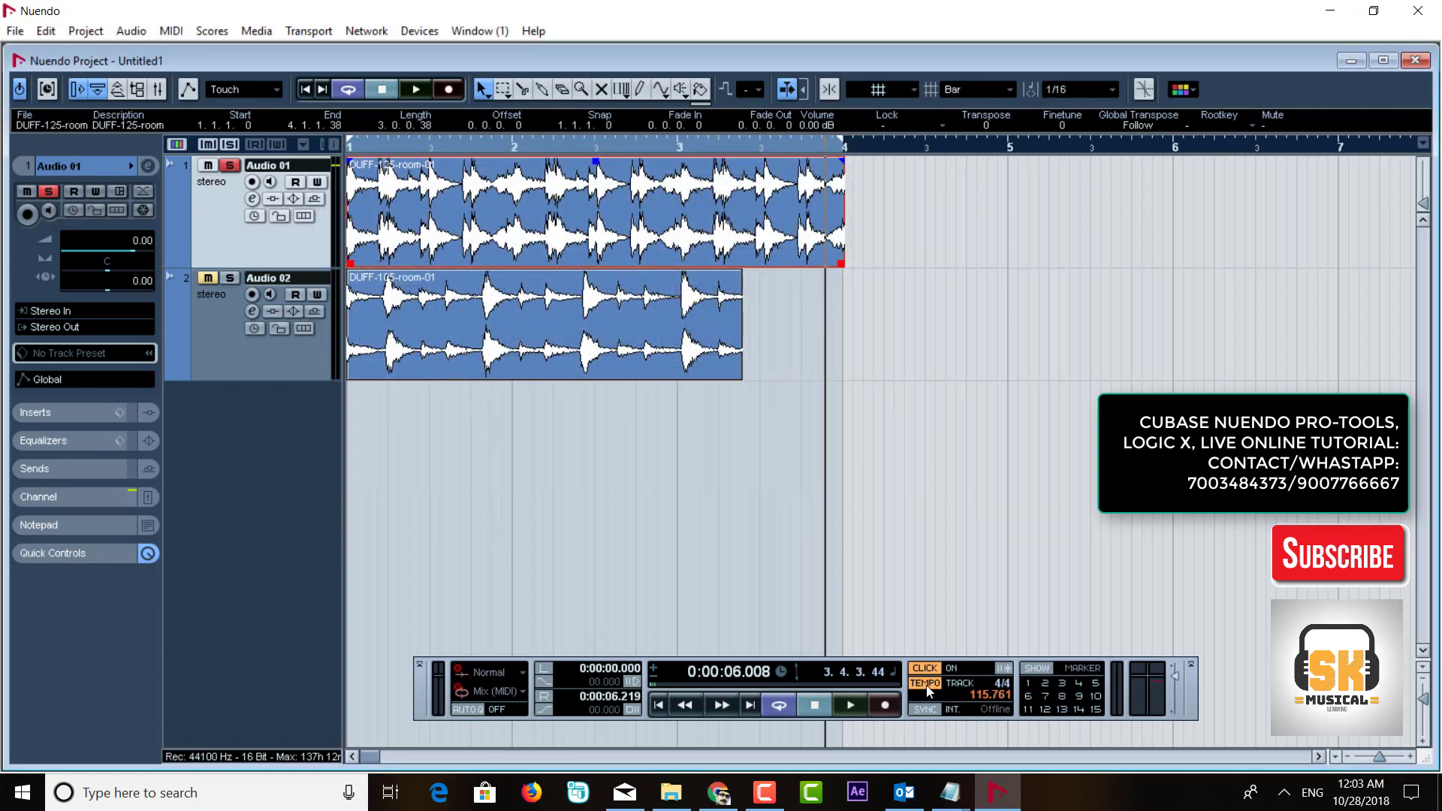
{"action": "double_click", "coordinate": [988, 695]}
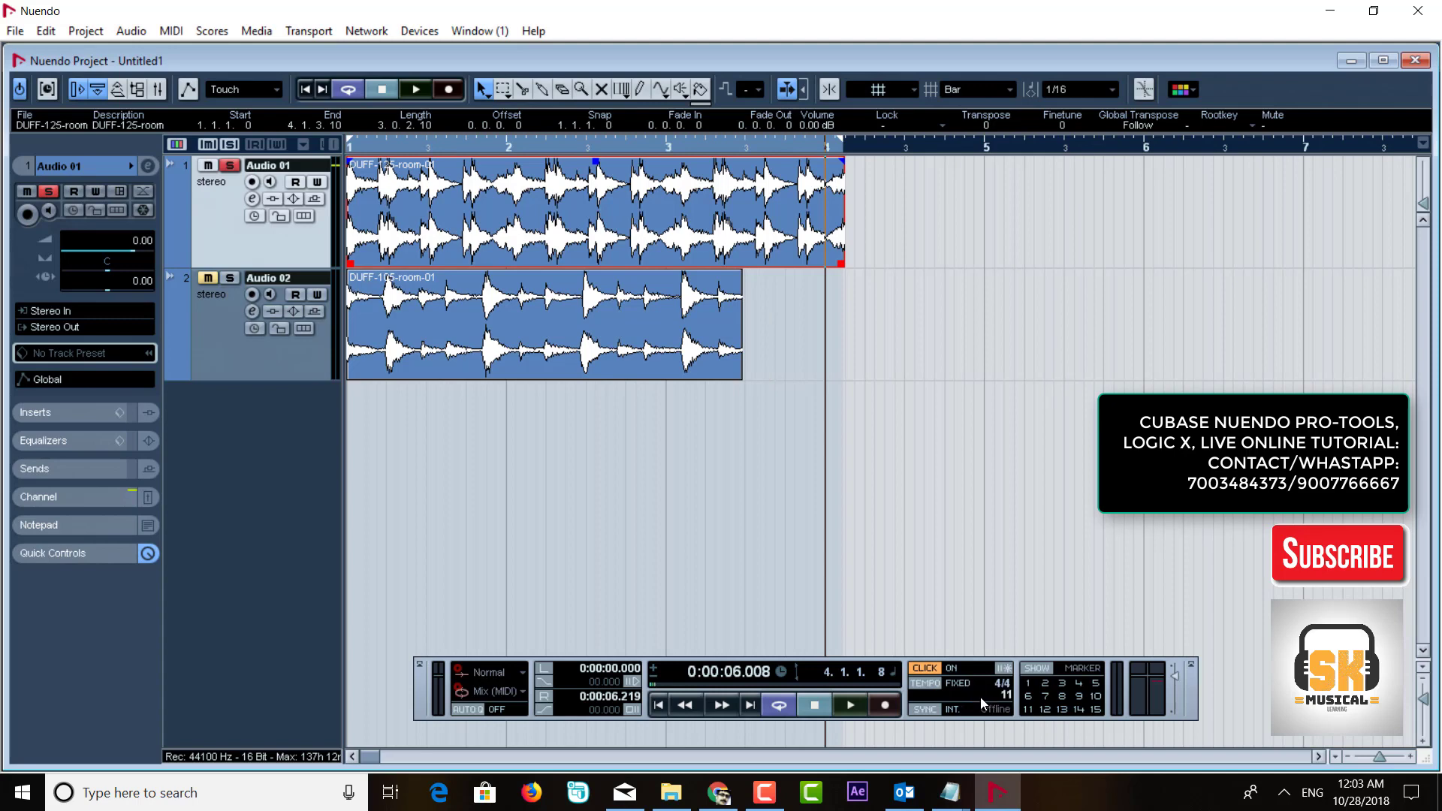
{"action": "key", "text": "Return"}
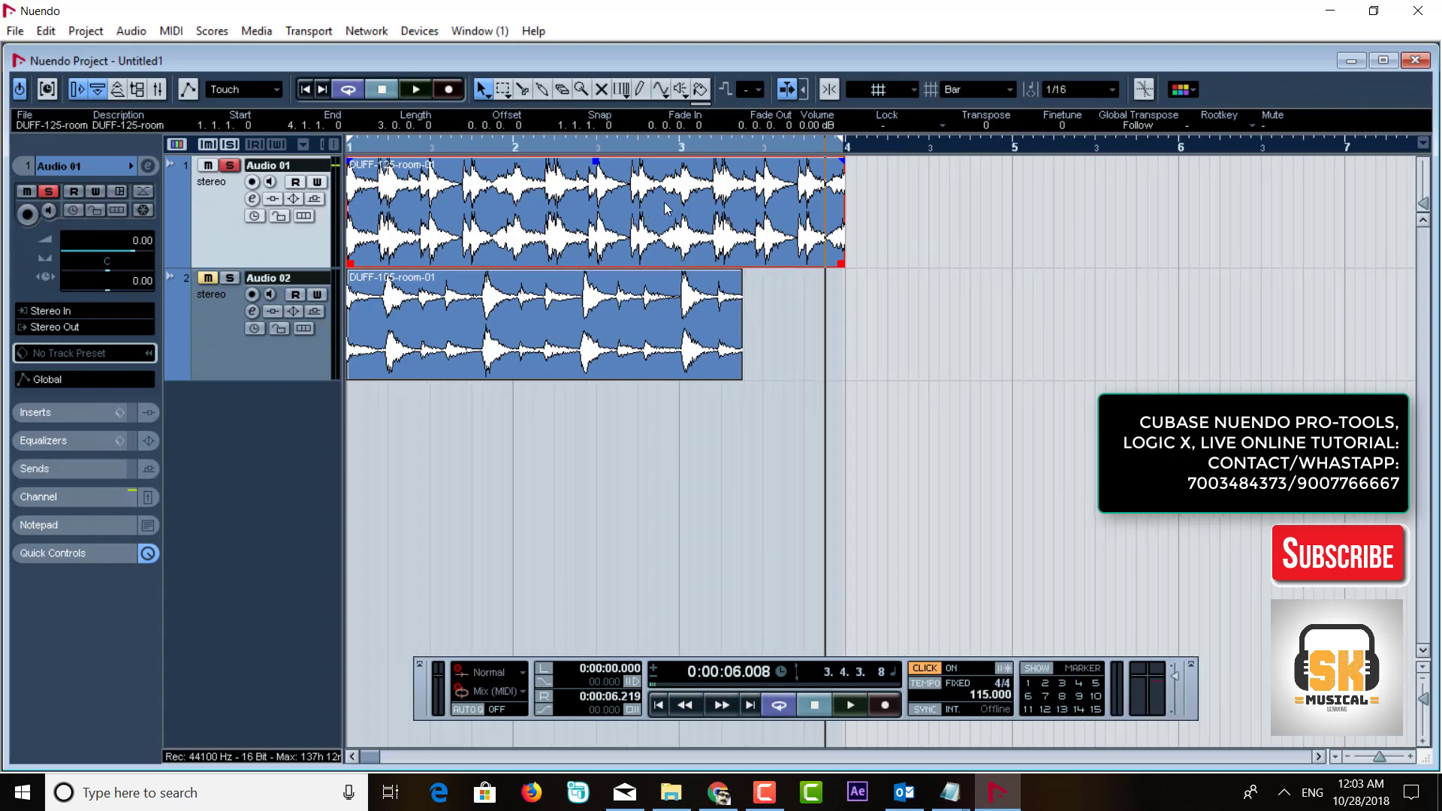
{"action": "key", "text": "space"}
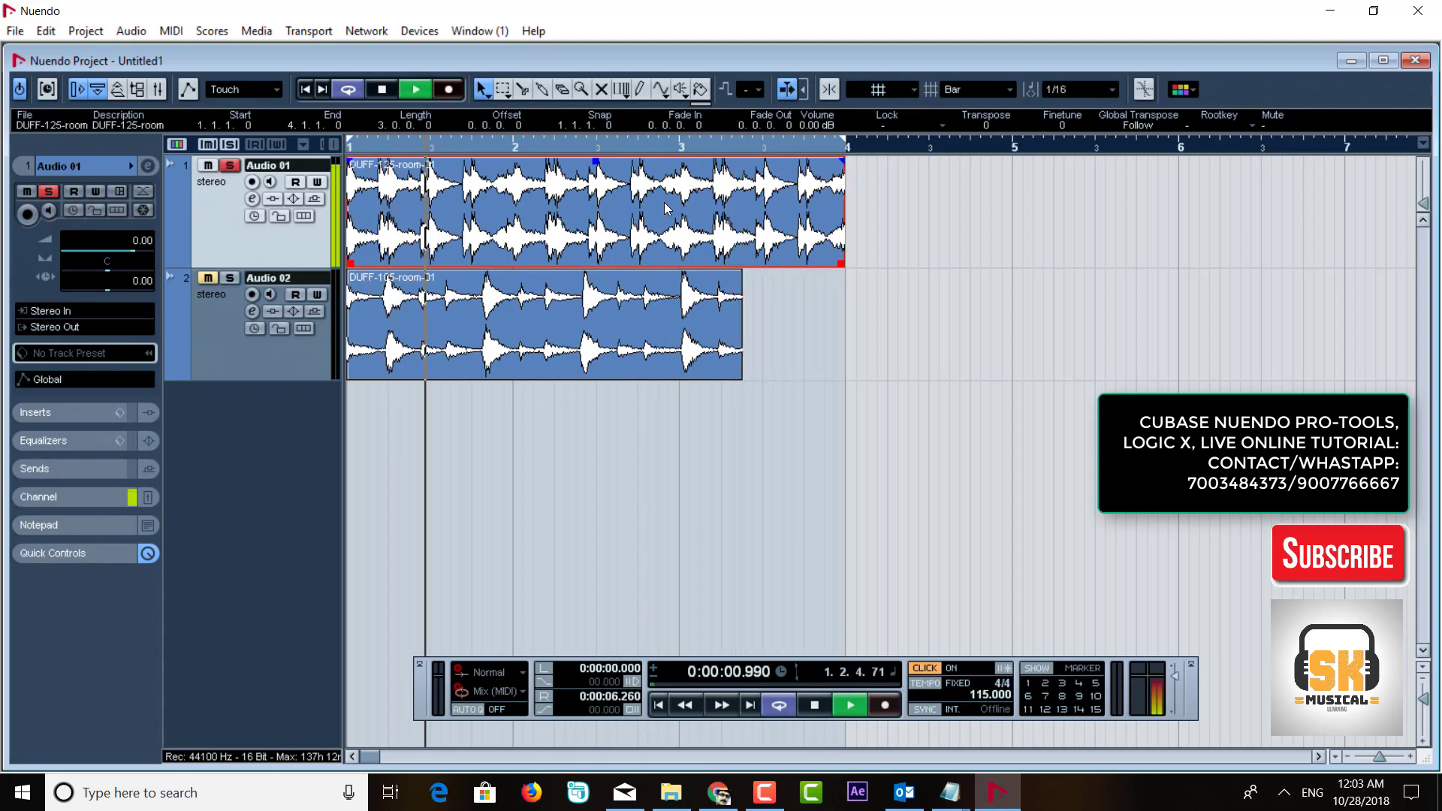
{"action": "key", "text": "space"}
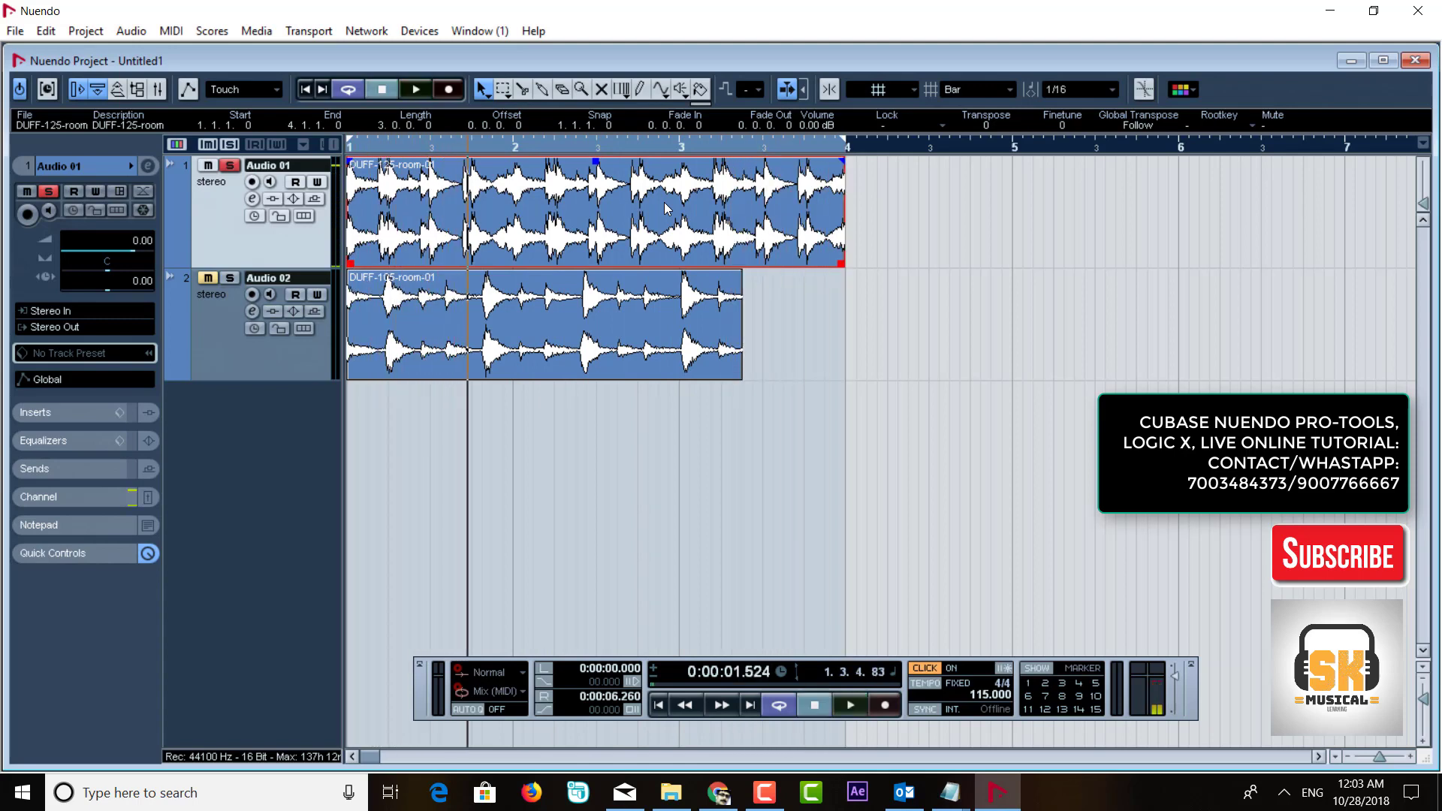
Step: Duplicate the Audio 01 clip five times, end to end along the track
{"action": "key", "text": "g"}
{"action": "key", "text": "g"}
{"action": "key", "text": "g"}
{"action": "key", "text": "g"}
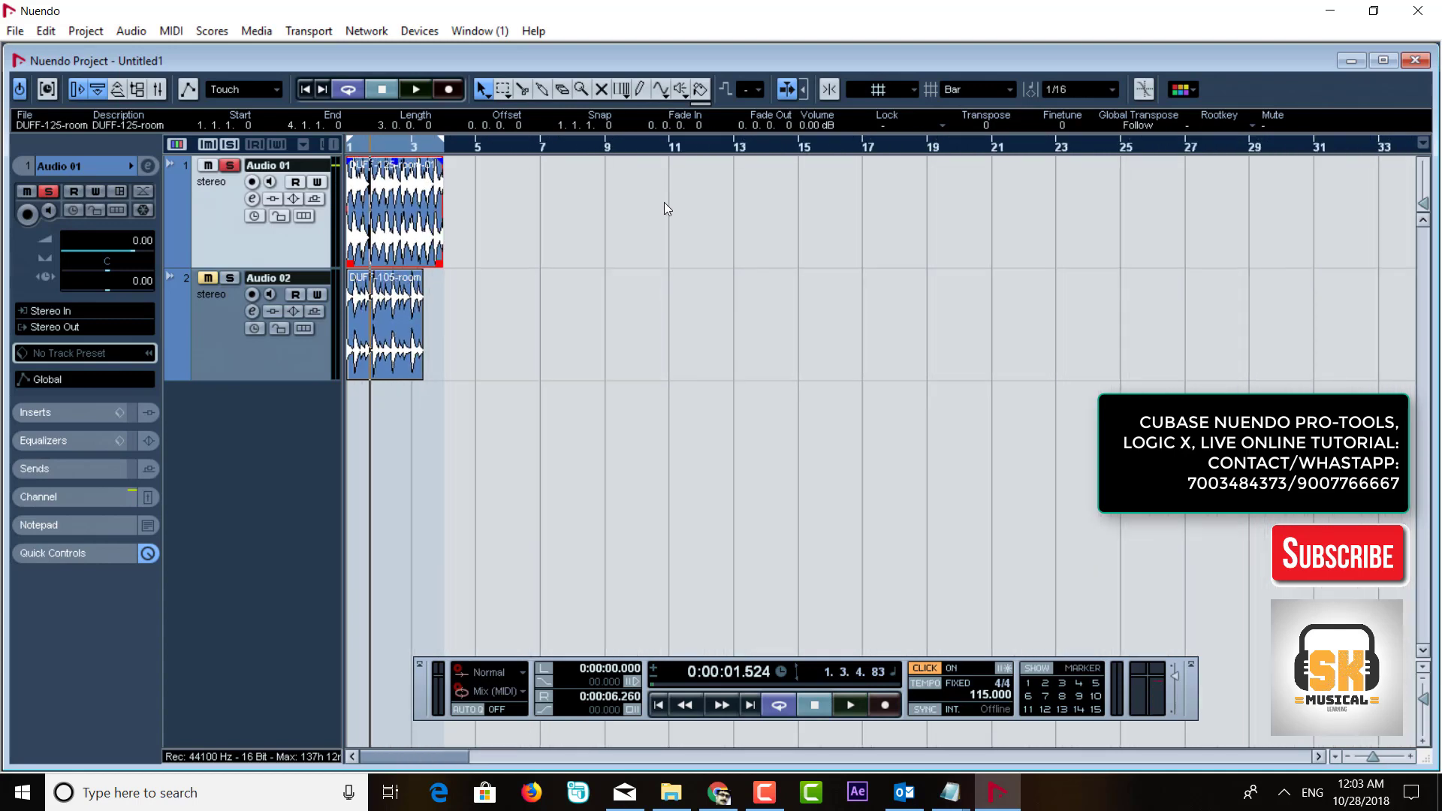
{"action": "key", "text": "ctrl+d"}
{"action": "key", "text": "ctrl+d"}
{"action": "key", "text": "ctrl+d"}
{"action": "key", "text": "ctrl+d"}
{"action": "key", "text": "ctrl+d"}
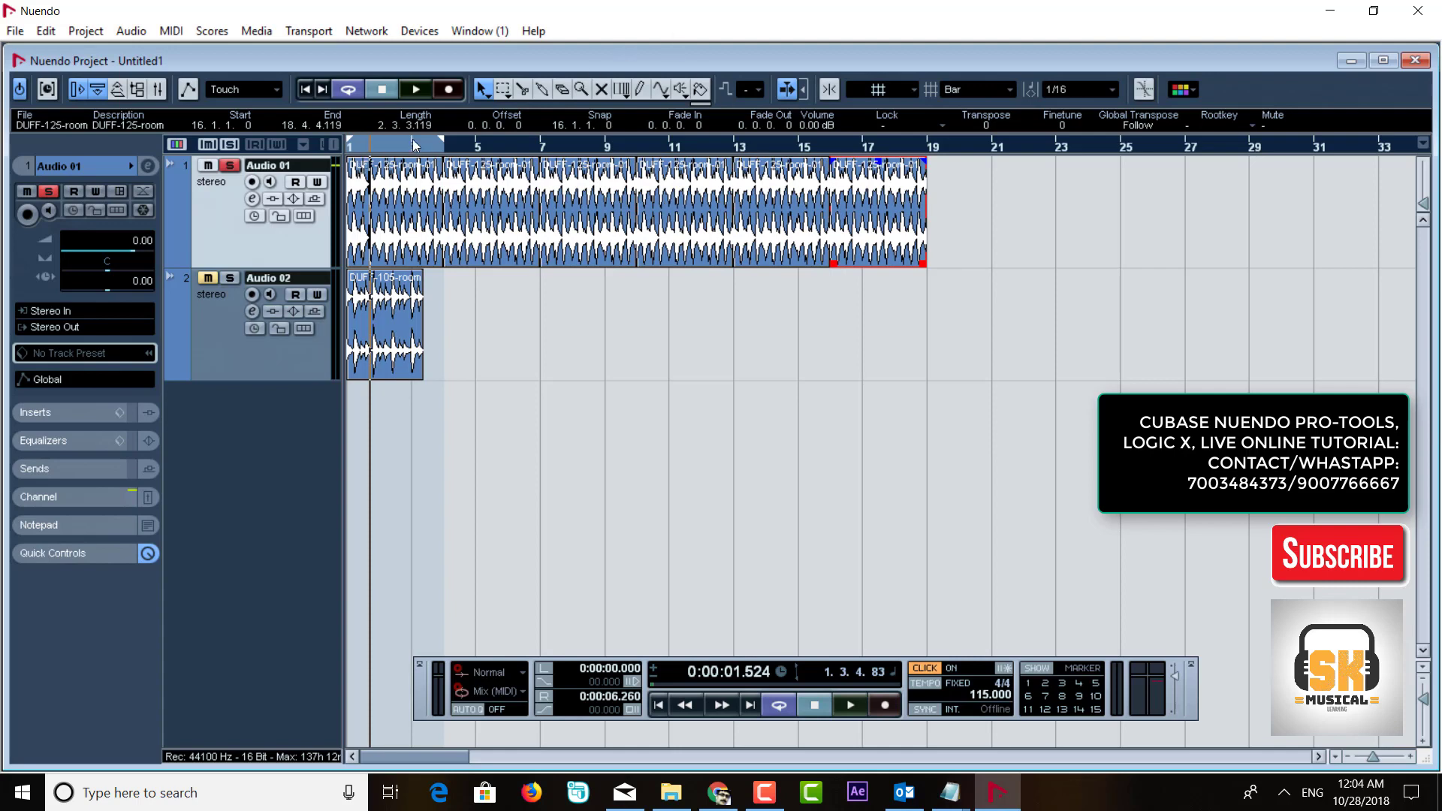
Step: Extend the loop range to bar 19 and select the last duplicated clip on Audio 01
{"action": "left_click_drag", "start_coordinate": [445, 146], "coordinate": [905, 187]}
{"action": "left_click", "coordinate": [938, 184]}
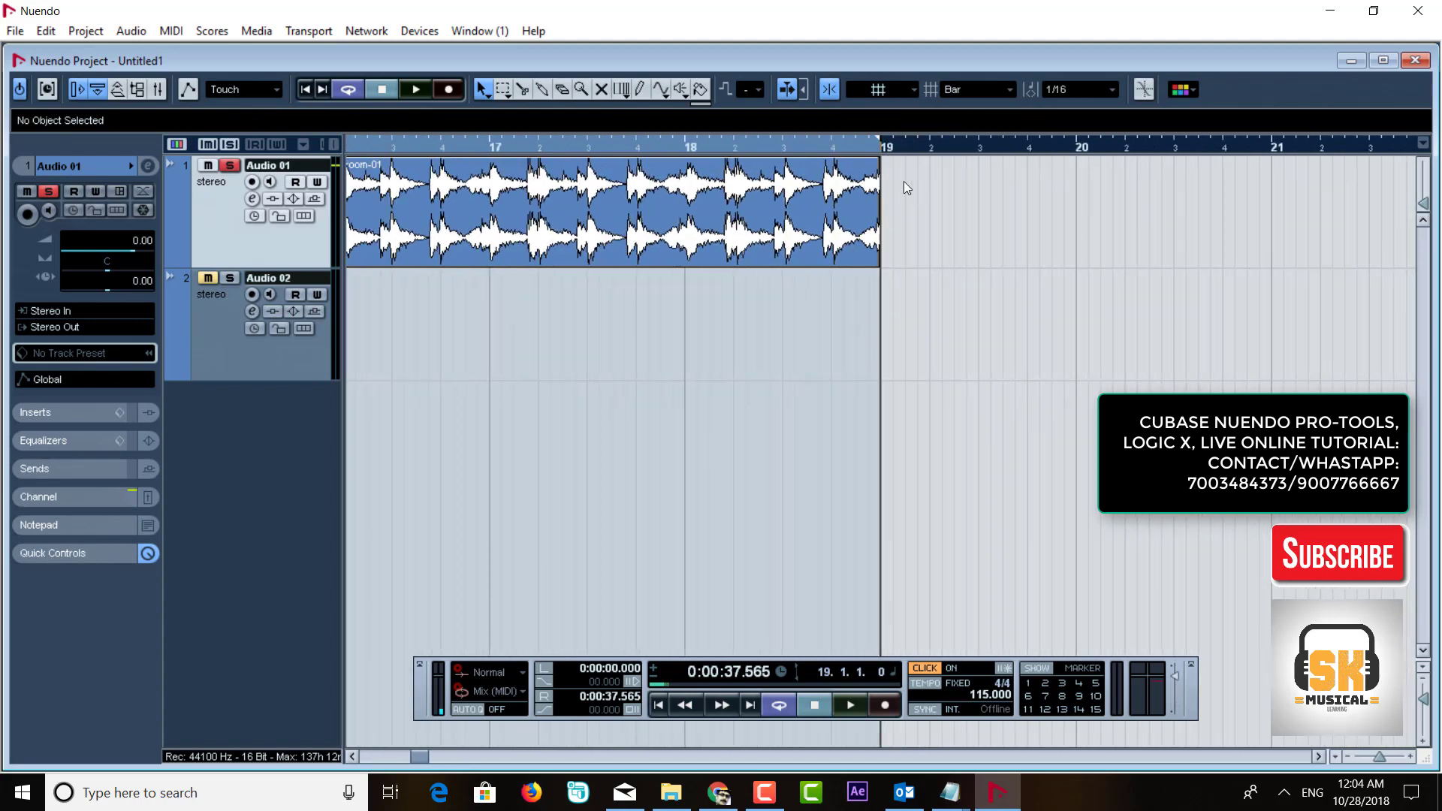
{"action": "left_click", "coordinate": [860, 225]}
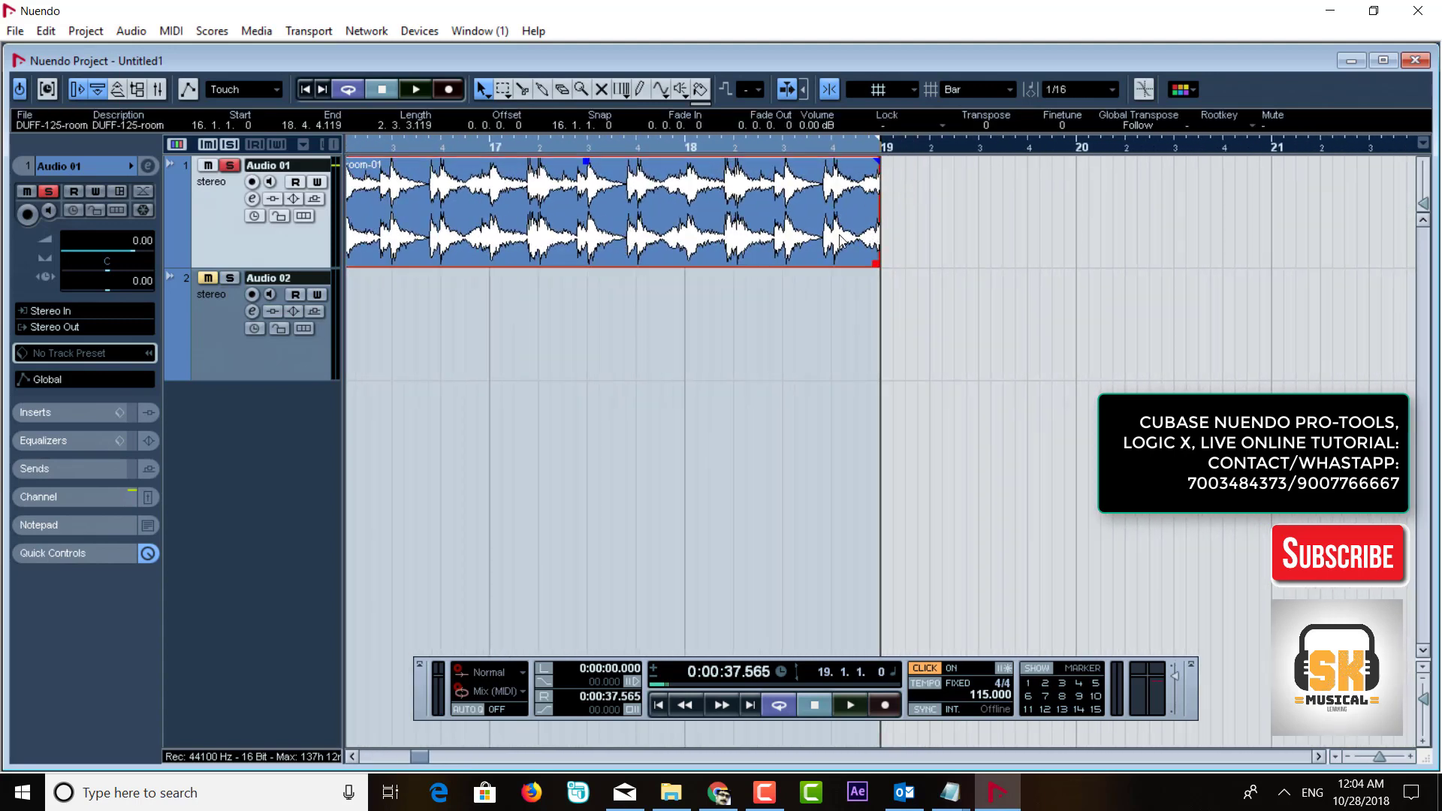
Step: Duplicate the last clip on Audio 01 and move the copy to start at bar 20
{"action": "left_click", "coordinate": [850, 295]}
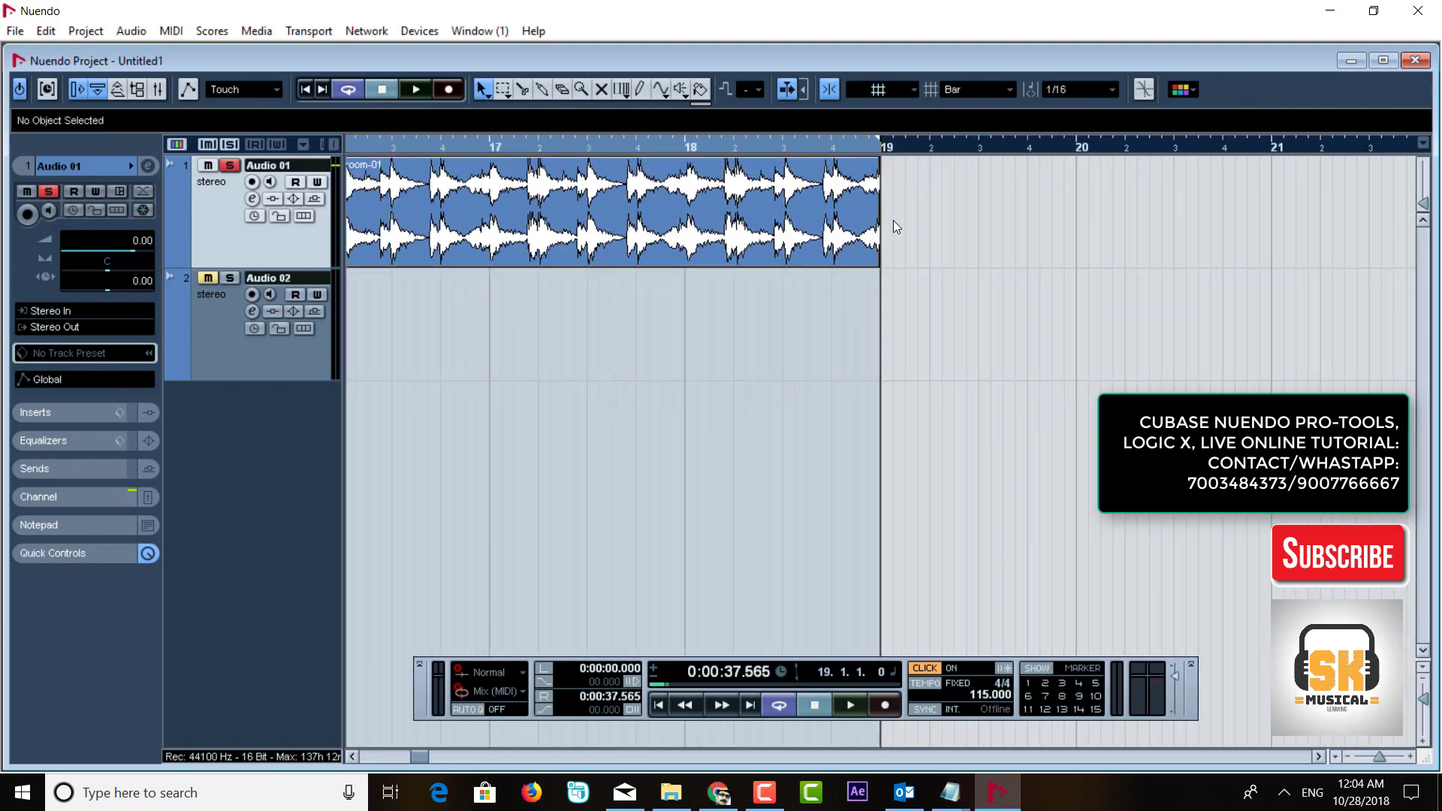
{"action": "left_click", "coordinate": [784, 226]}
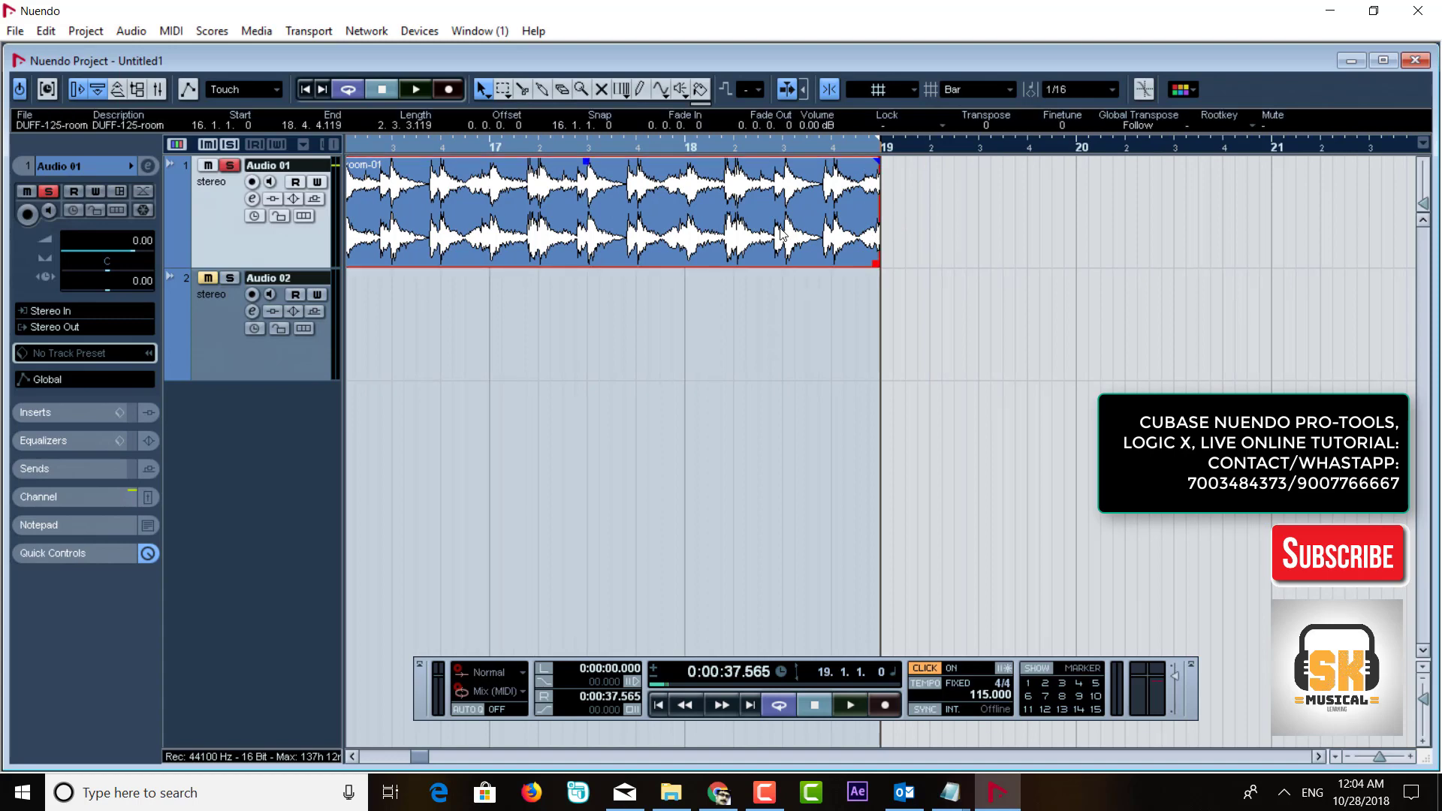
{"action": "key", "text": "ctrl+d"}
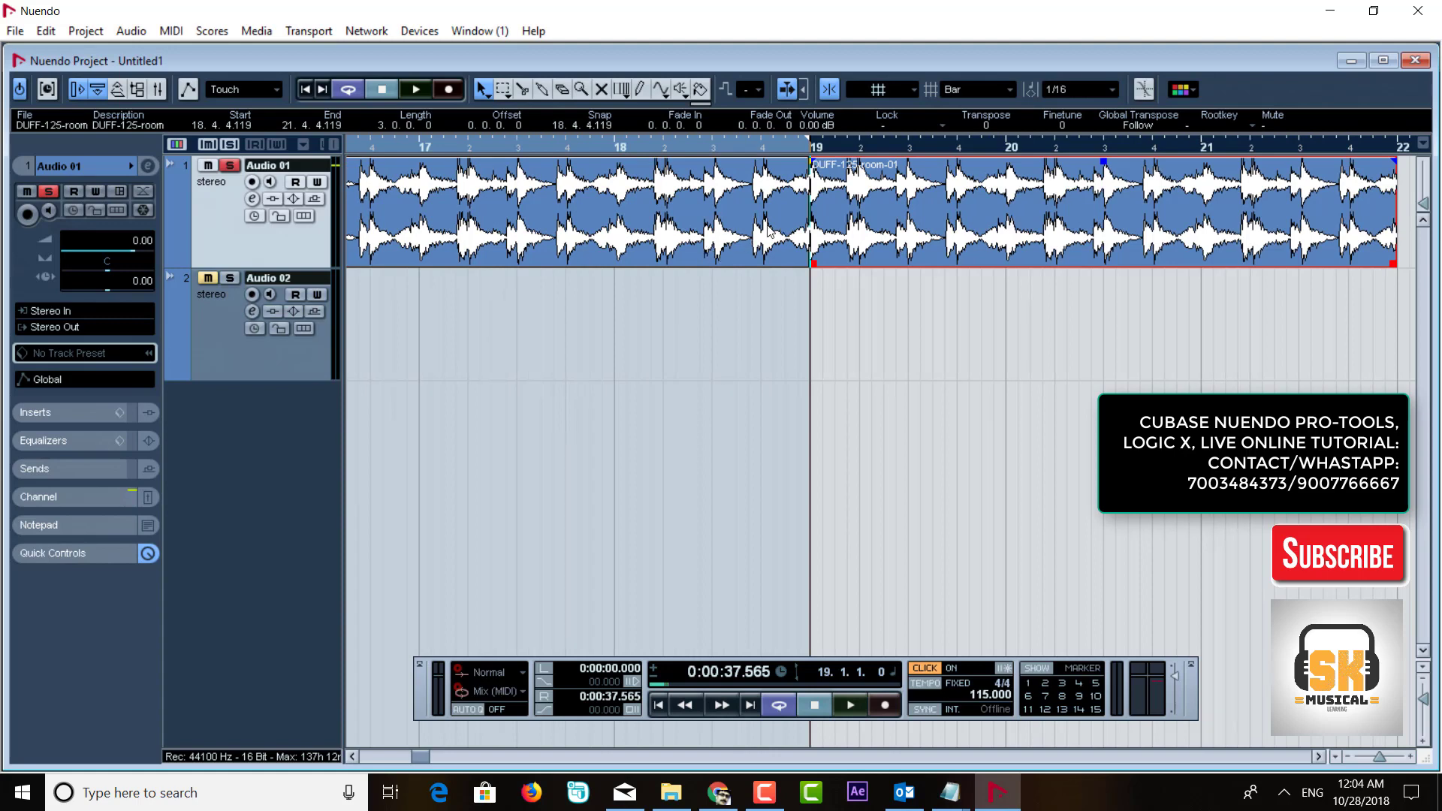
{"action": "left_click_drag", "start_coordinate": [909, 229], "coordinate": [1059, 238]}
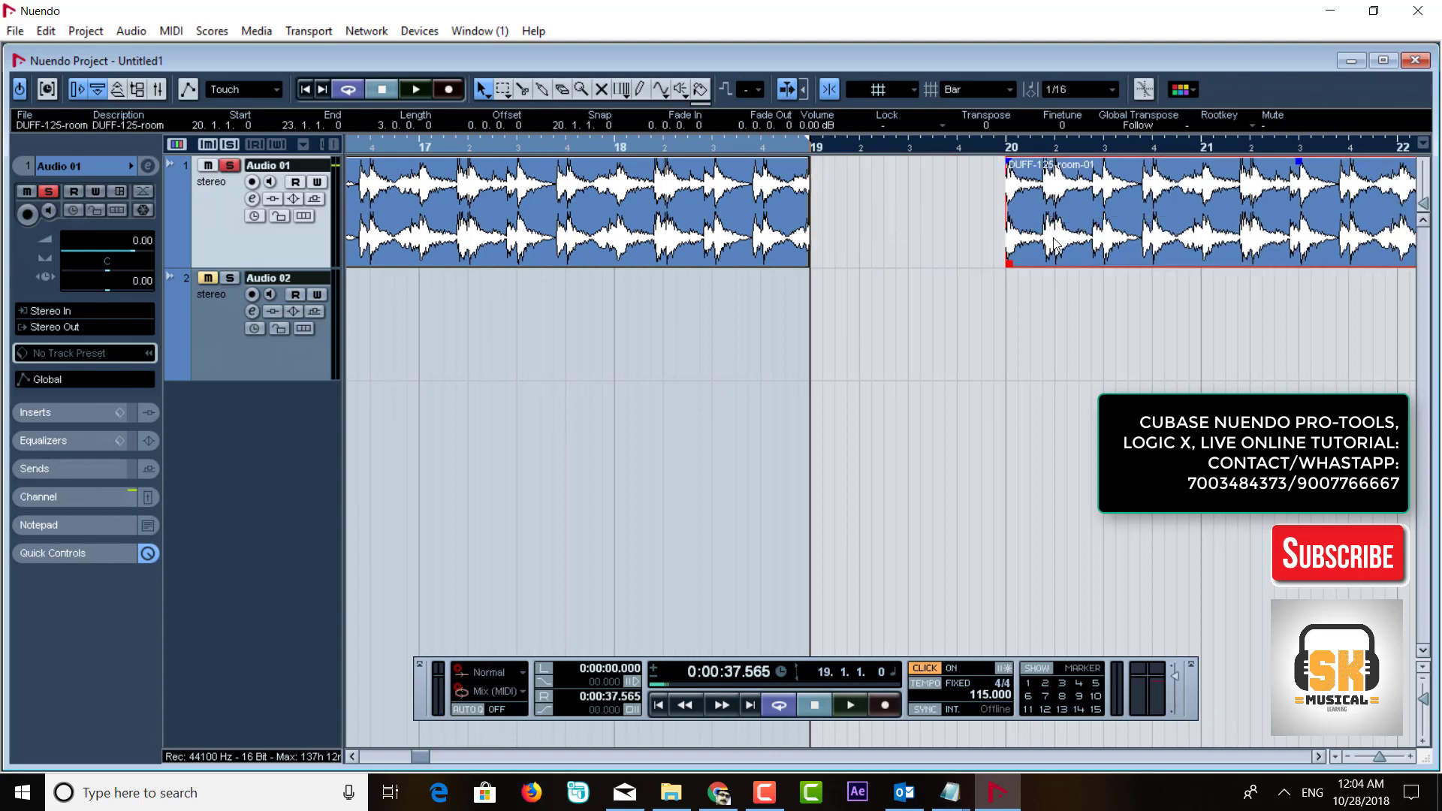
Step: Time-stretch the clip at bar 20 from 115 BPM to 120 BPM, applying it as a new version to that clip only
{"action": "key", "text": "g"}
{"action": "key", "text": "g"}
{"action": "key", "text": "g"}
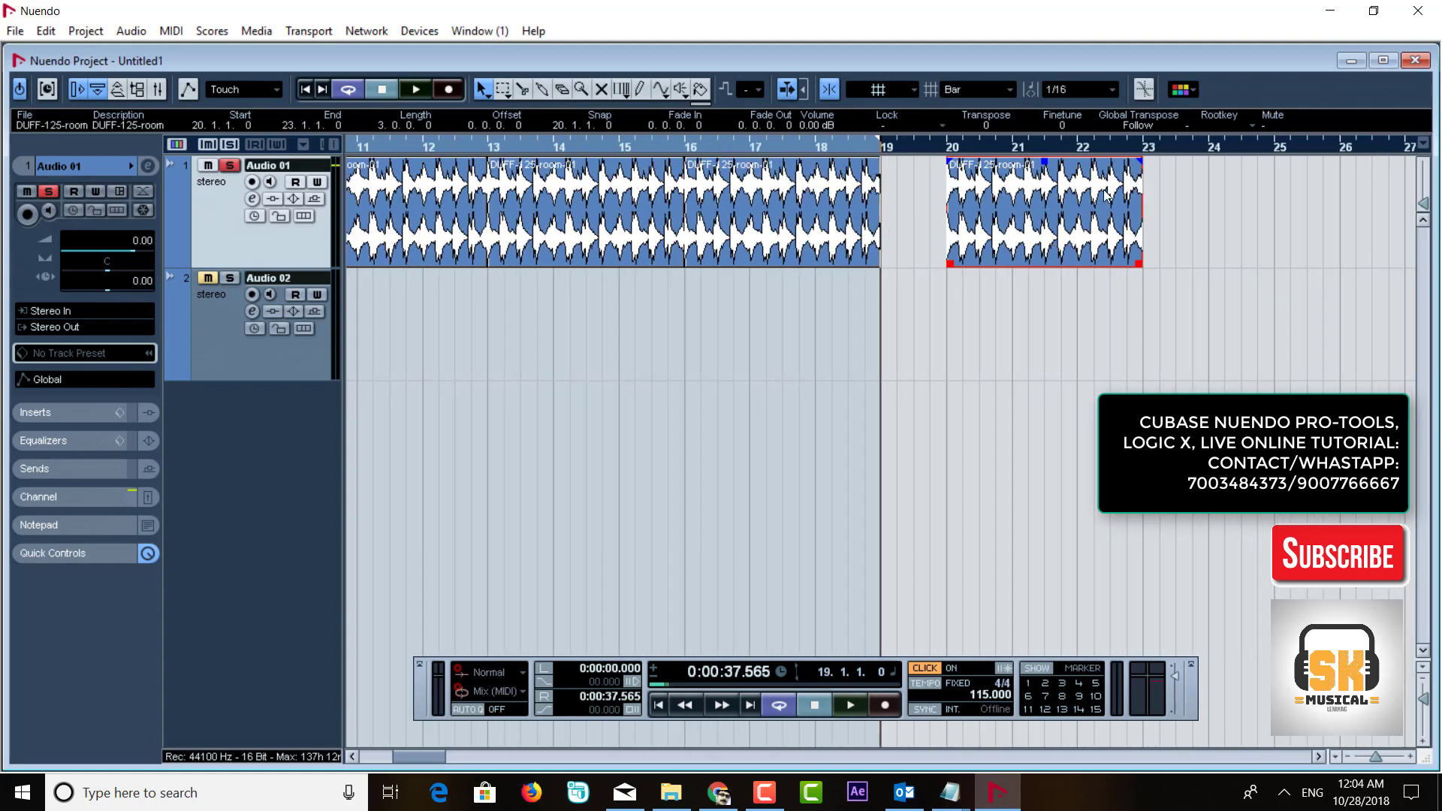
{"action": "right_click", "coordinate": [1032, 229]}
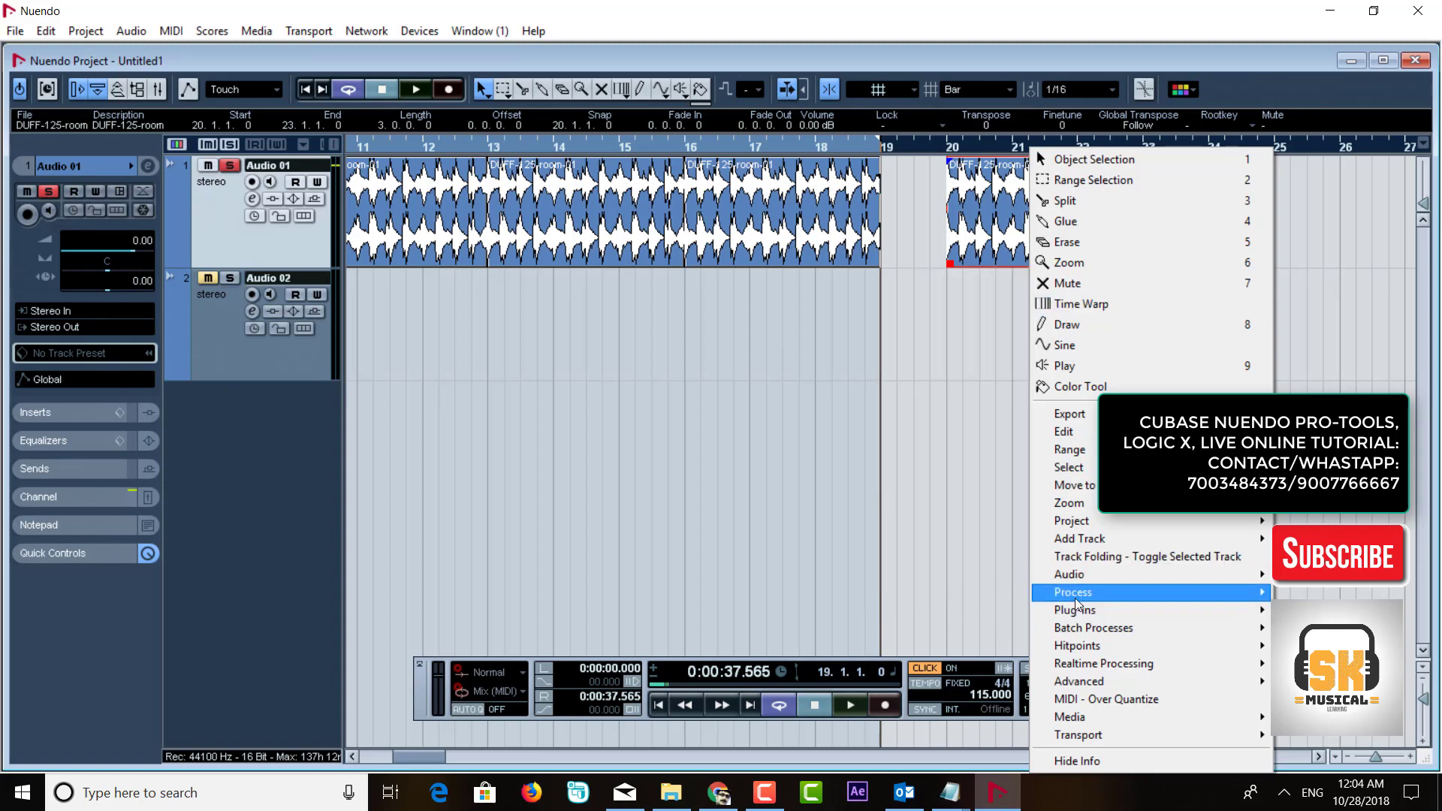
{"action": "mouse_move", "coordinate": [1078, 596]}
{"action": "left_click", "coordinate": [991, 593]}
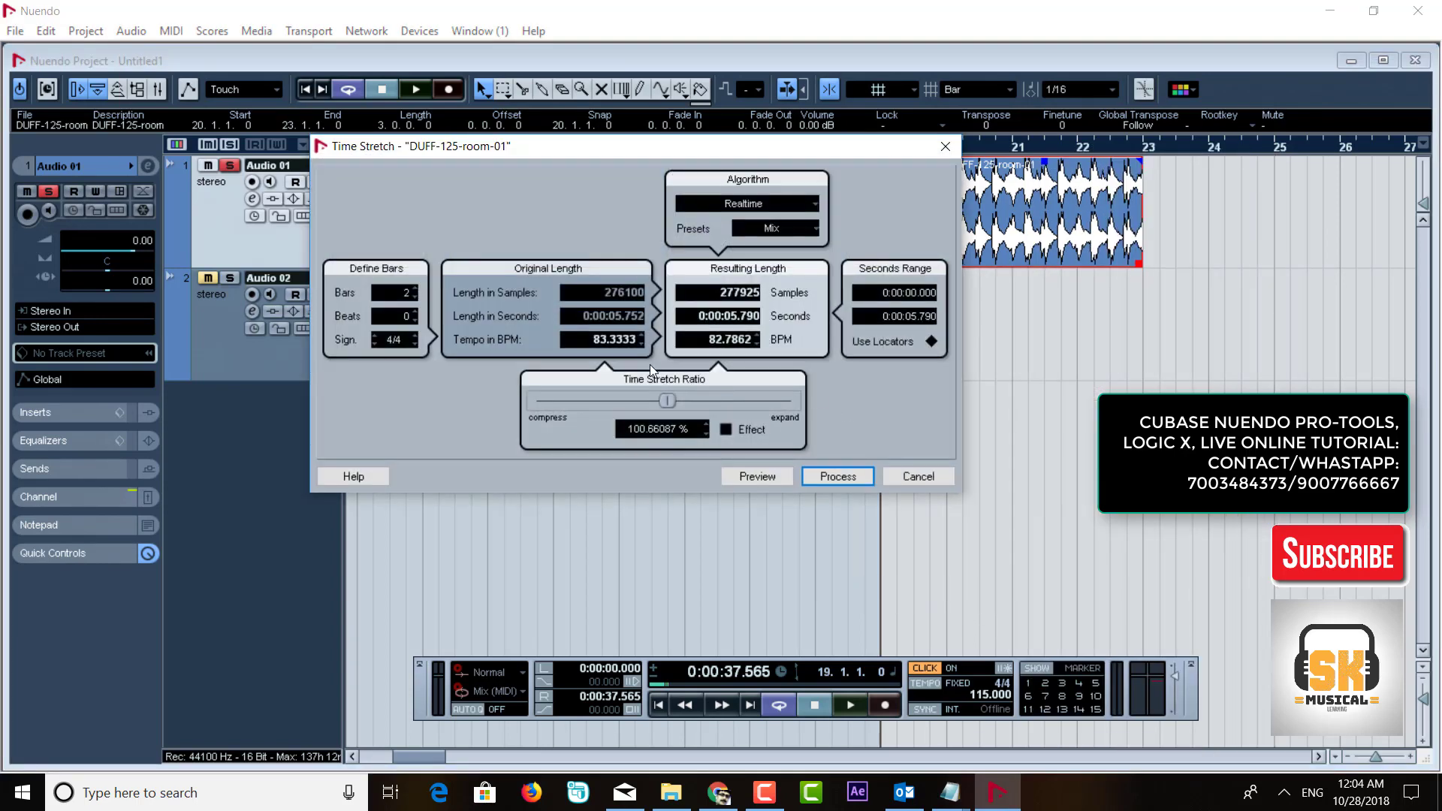
{"action": "type", "text": "115"}
{"action": "key", "text": "Return"}
{"action": "left_click", "coordinate": [714, 340]}
{"action": "type", "text": "120"}
{"action": "key", "text": "Return"}
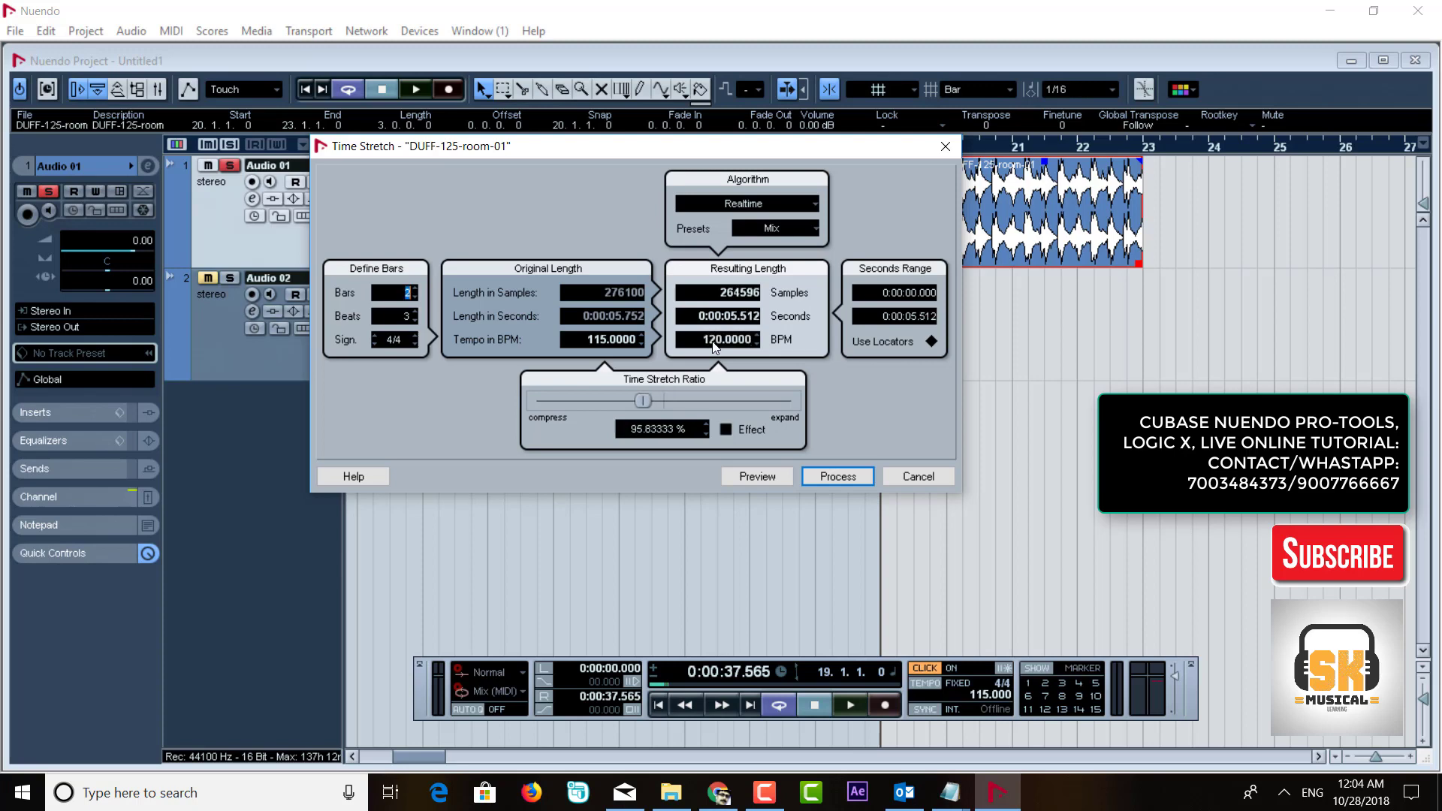
{"action": "left_click", "coordinate": [837, 475]}
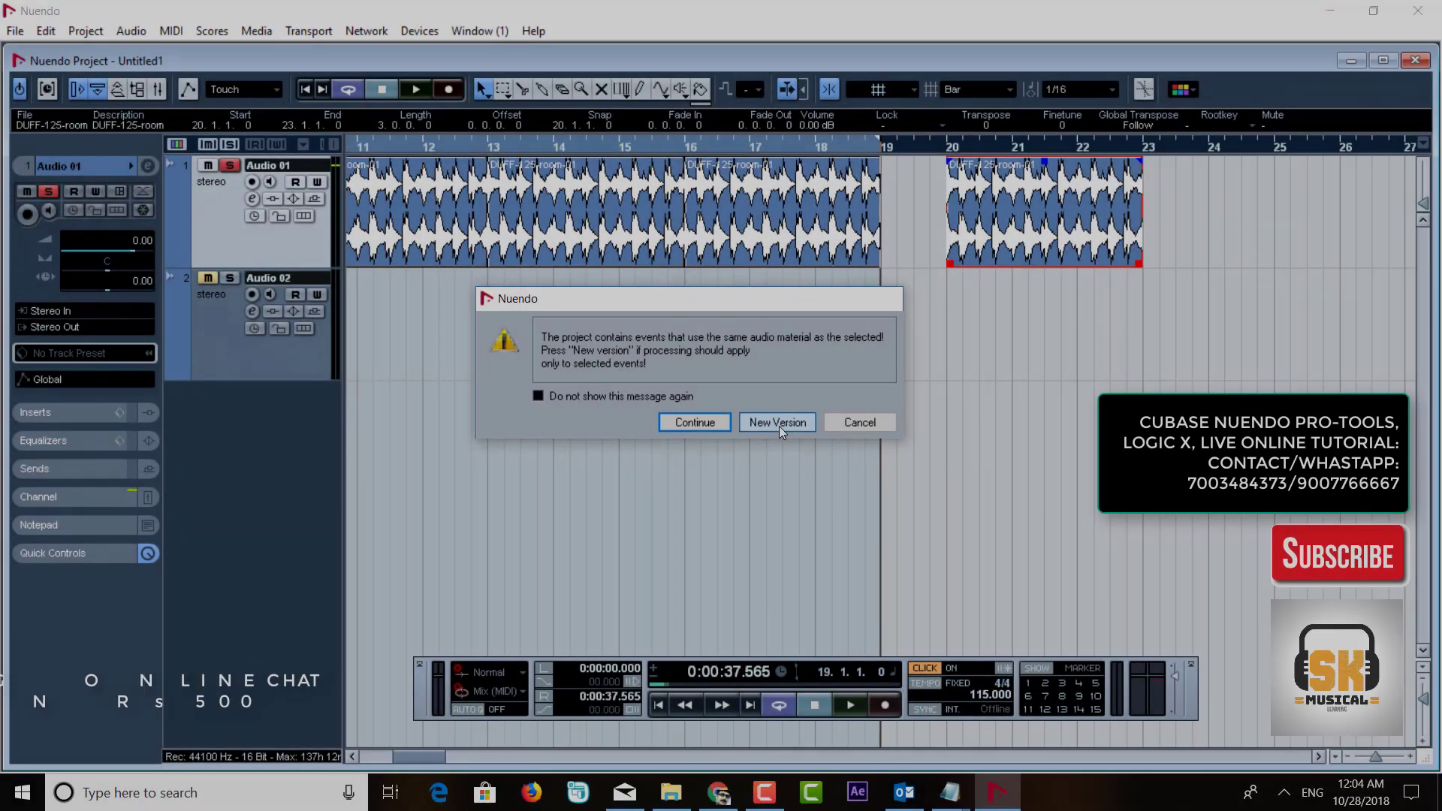
{"action": "left_click", "coordinate": [778, 424]}
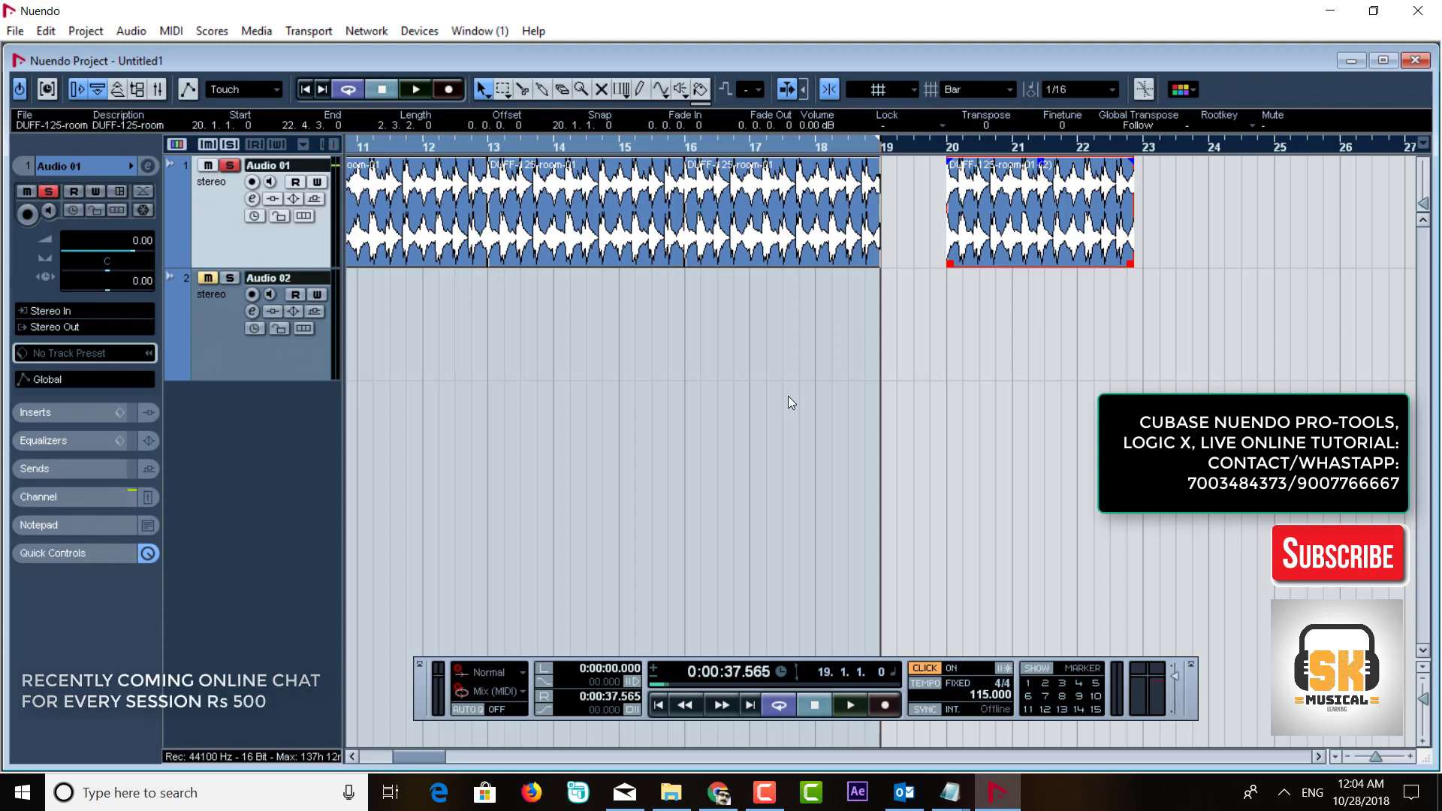
Step: Open the Pool and examine the usage and status of the files in its Audio folder
{"action": "left_click", "coordinate": [140, 90]}
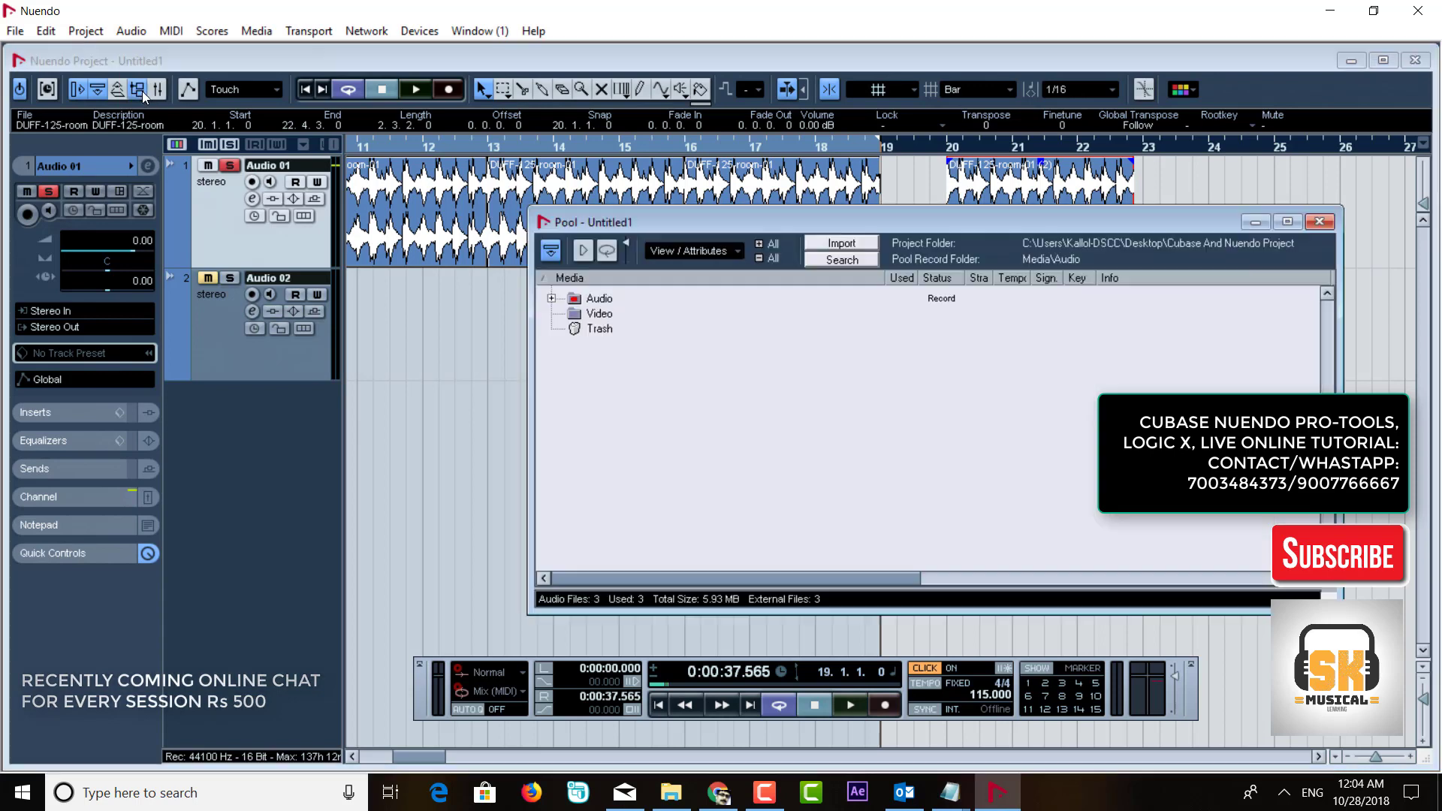
{"action": "left_click", "coordinate": [551, 299]}
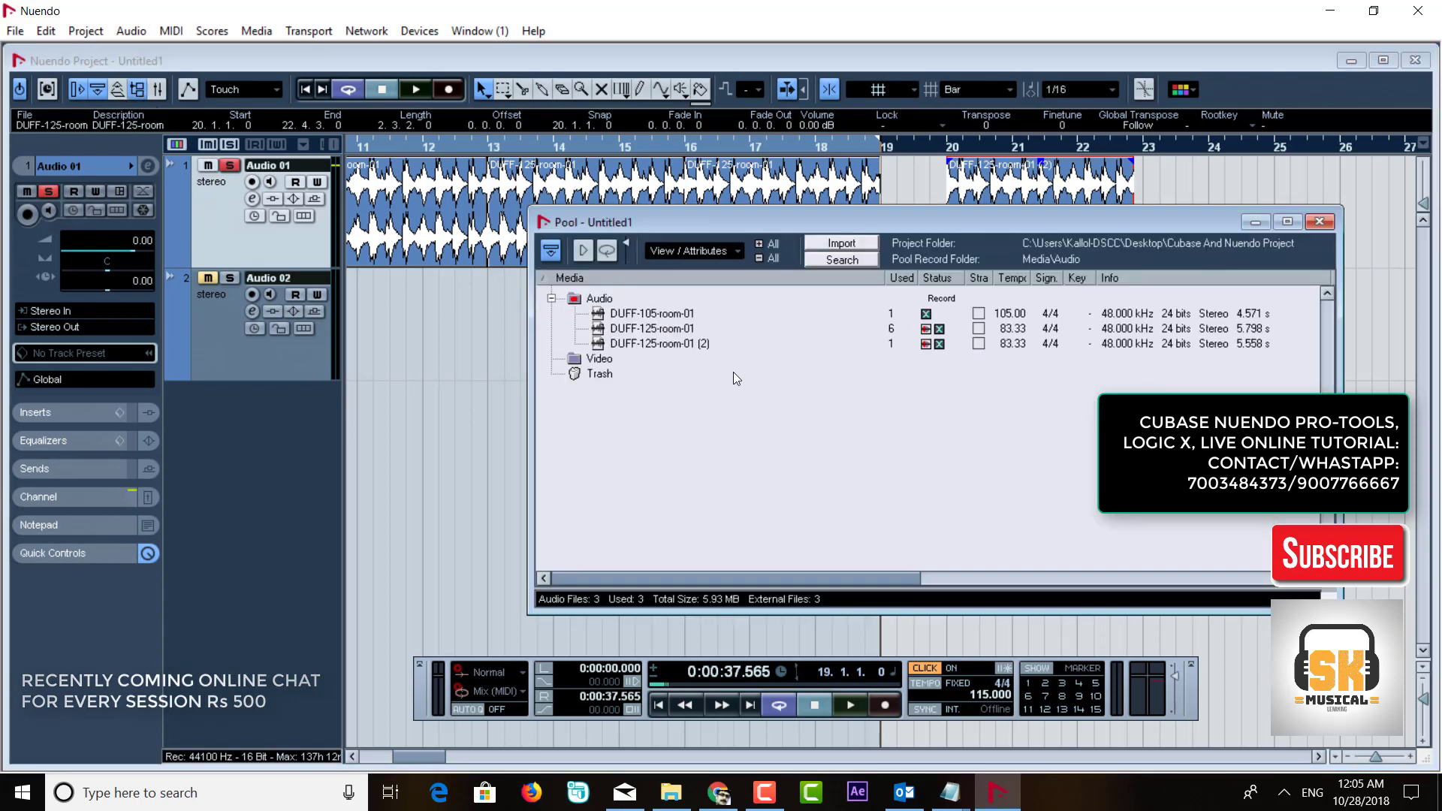
{"action": "left_click", "coordinate": [919, 333]}
{"action": "left_click", "coordinate": [919, 346]}
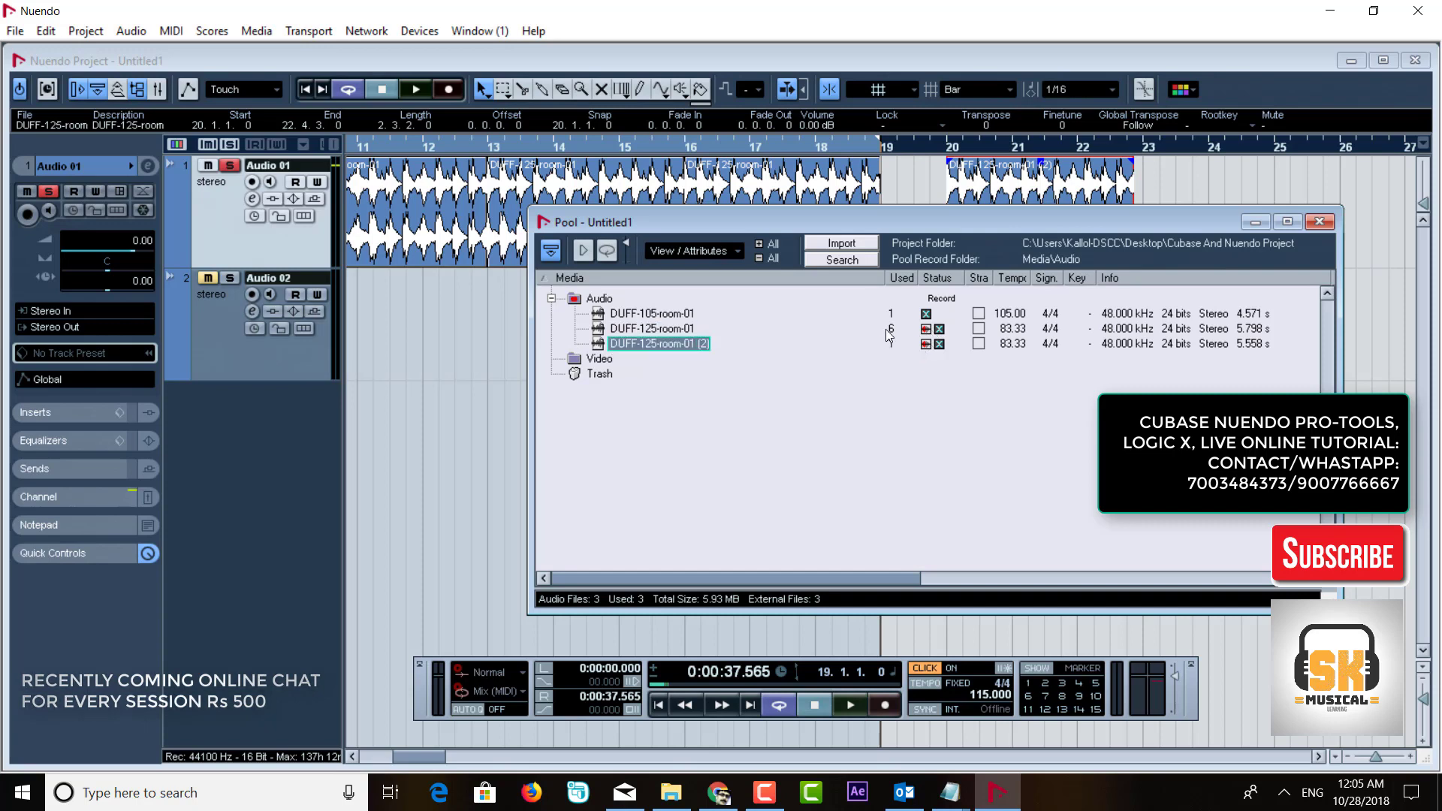
{"action": "left_click", "coordinate": [891, 330]}
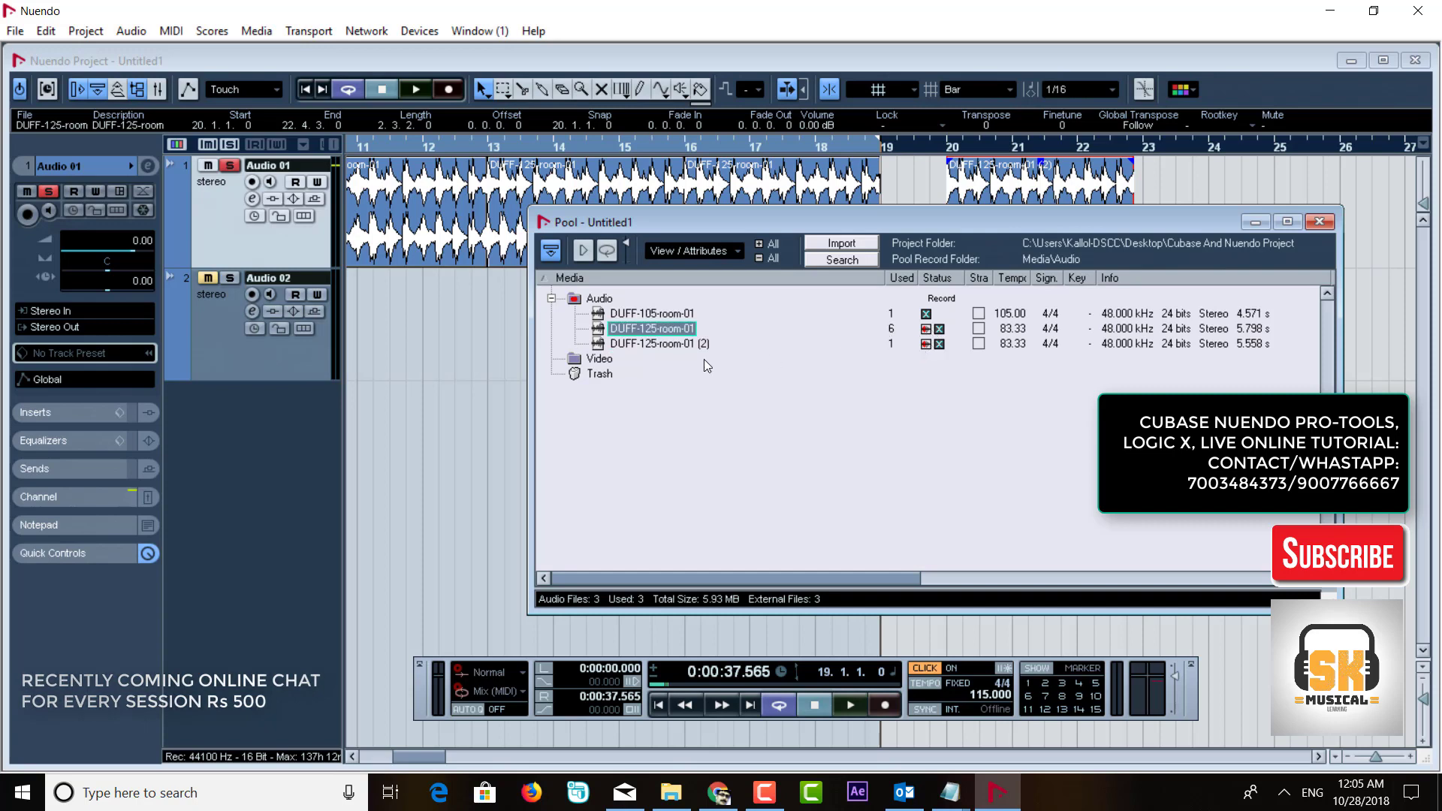
{"action": "left_click", "coordinate": [672, 316]}
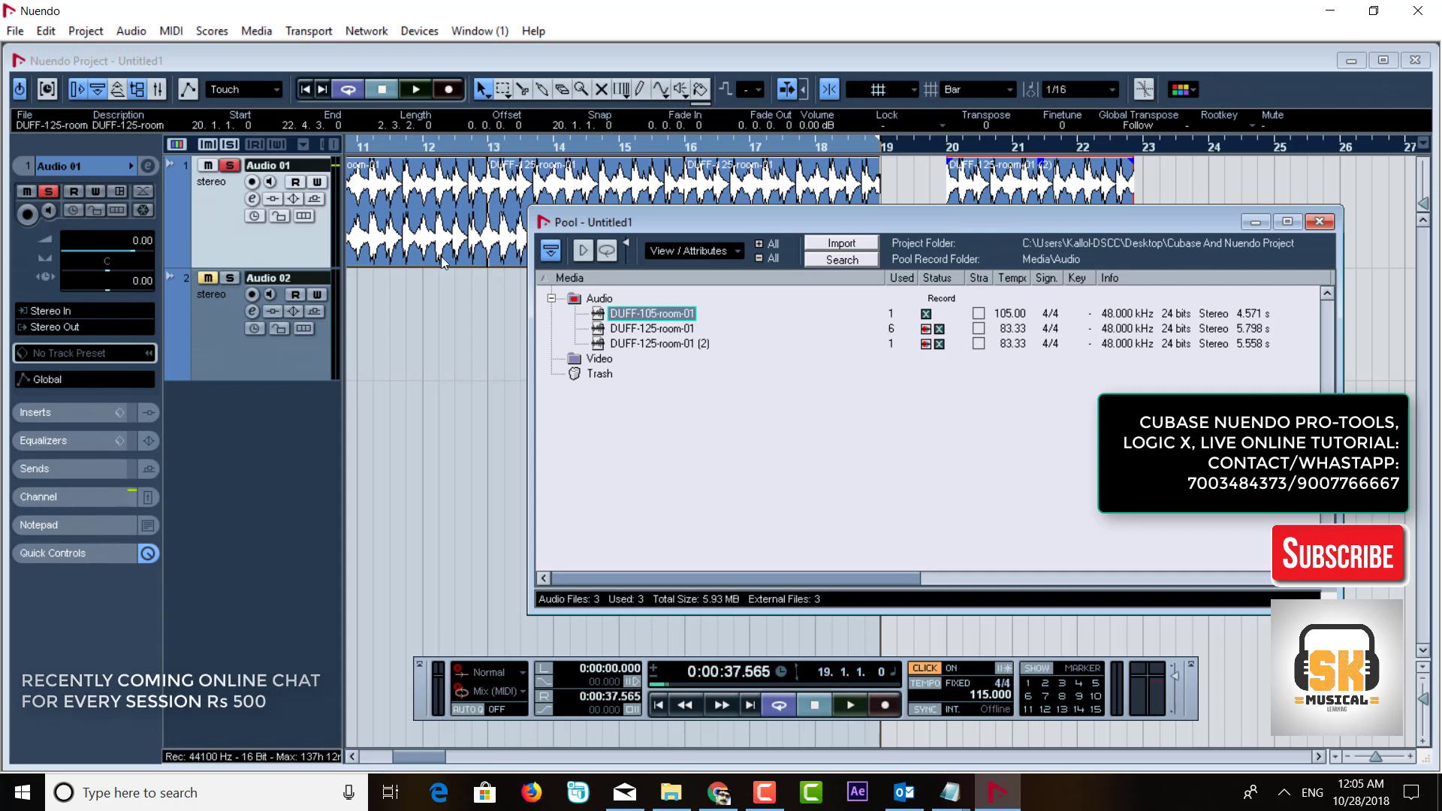
Step: Run Prepare Archive on the project's media and close the Pool
{"action": "right_click", "coordinate": [777, 431]}
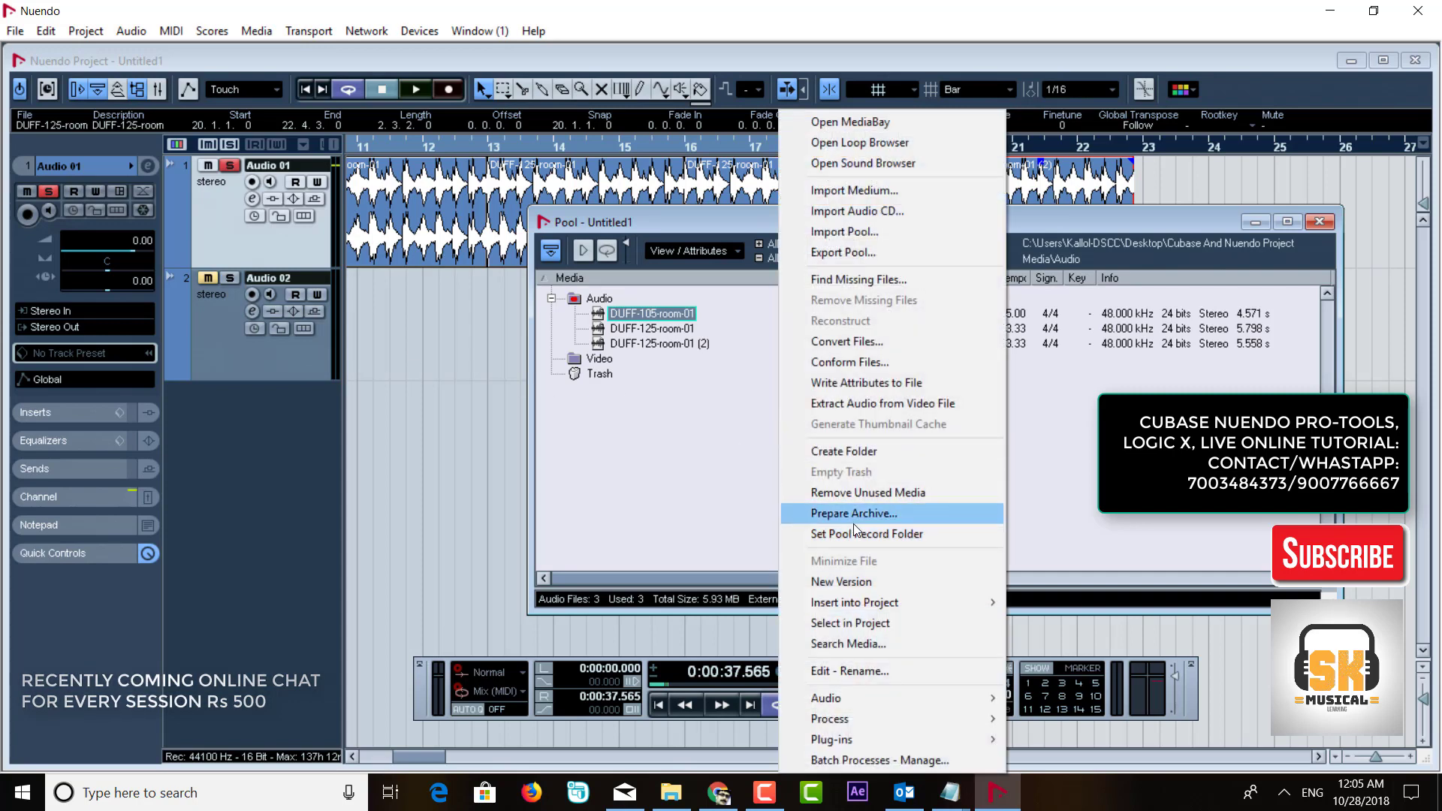
{"action": "left_click", "coordinate": [852, 513]}
{"action": "left_click", "coordinate": [672, 387]}
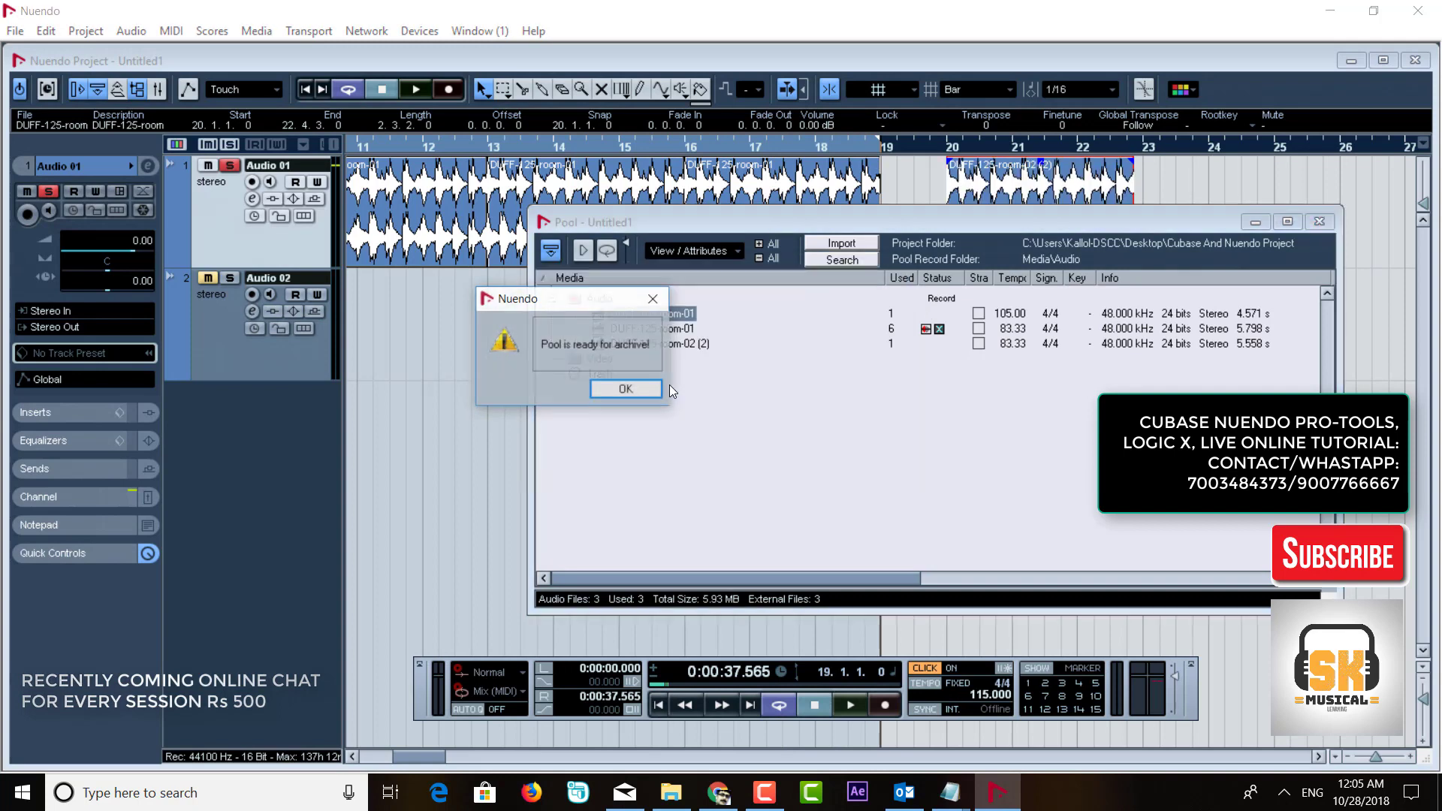
{"action": "left_click", "coordinate": [626, 389]}
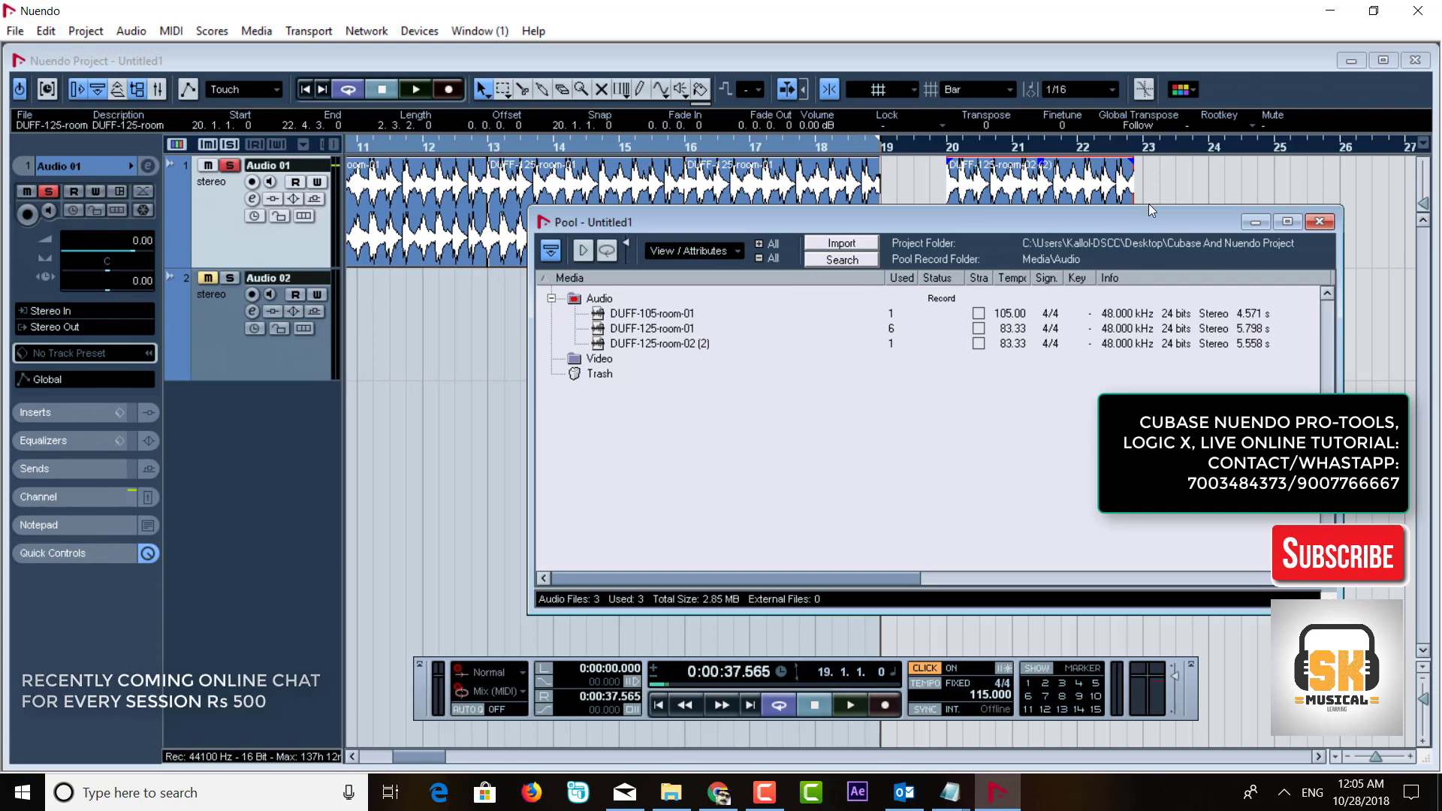
{"action": "left_click", "coordinate": [1319, 222]}
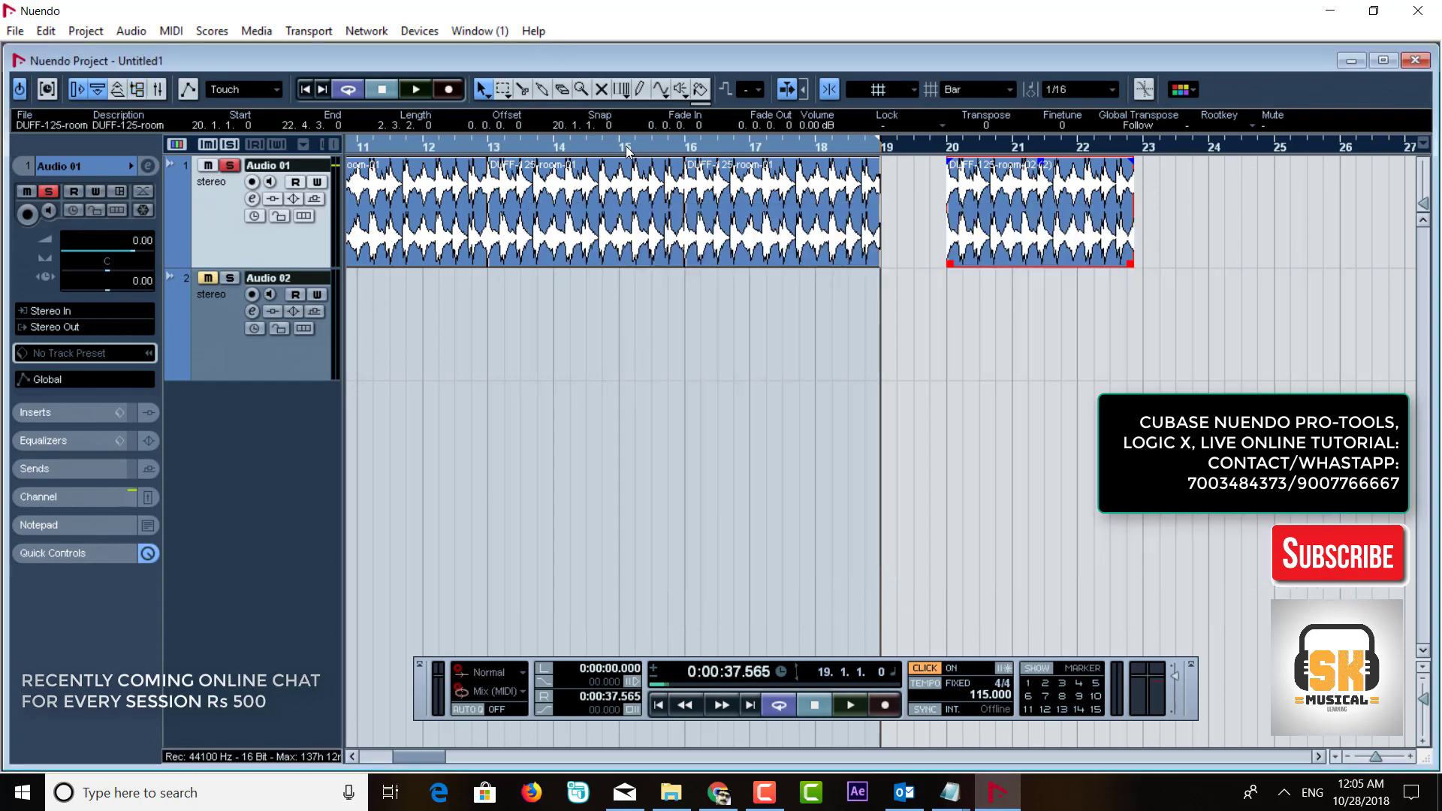
Step: Return the playback position to the project start and move the separate 120 BPM clip to bar 19, against the preceding clips
{"action": "left_click_drag", "start_coordinate": [625, 149], "coordinate": [288, 122]}
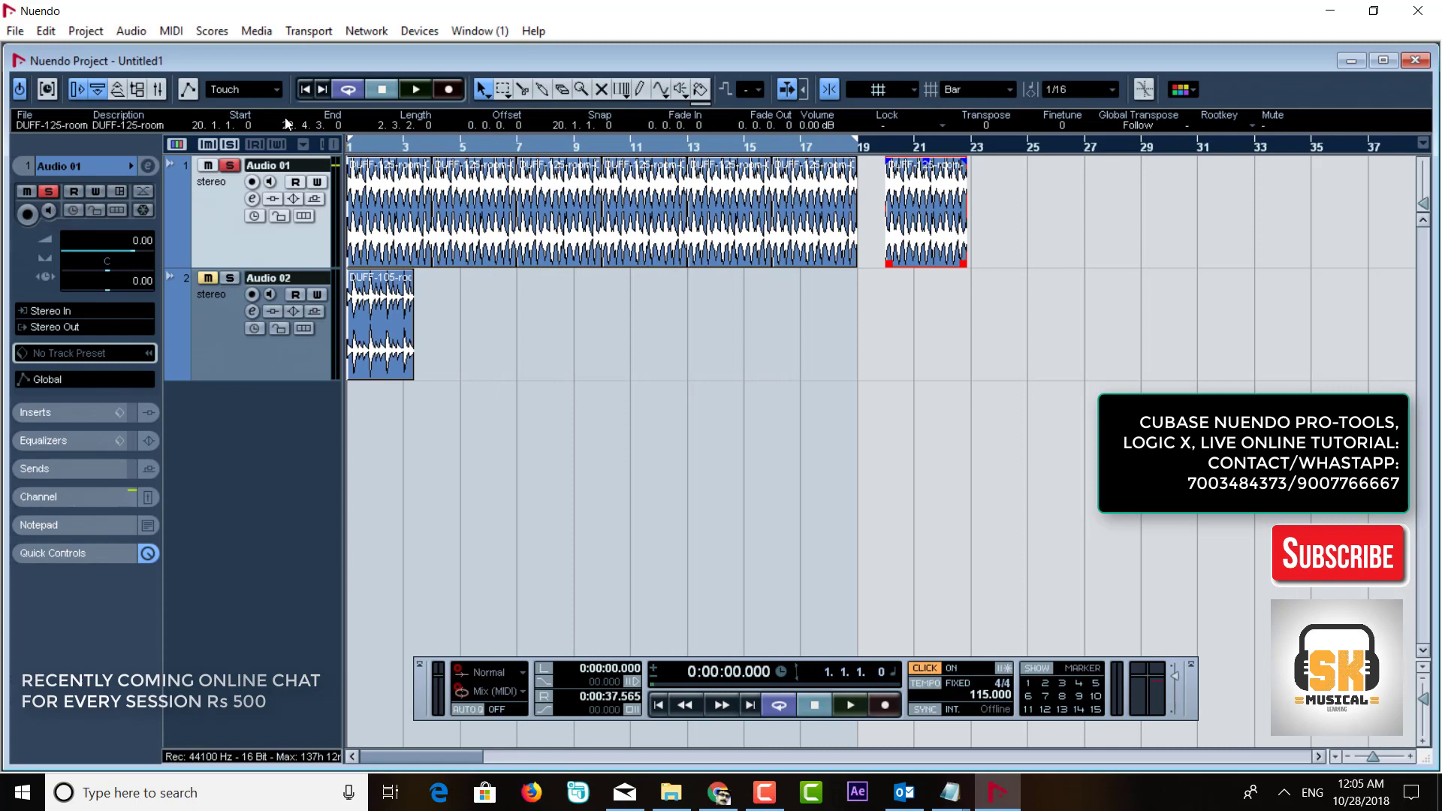
{"action": "left_click", "coordinate": [378, 332]}
{"action": "right_click", "coordinate": [917, 206]}
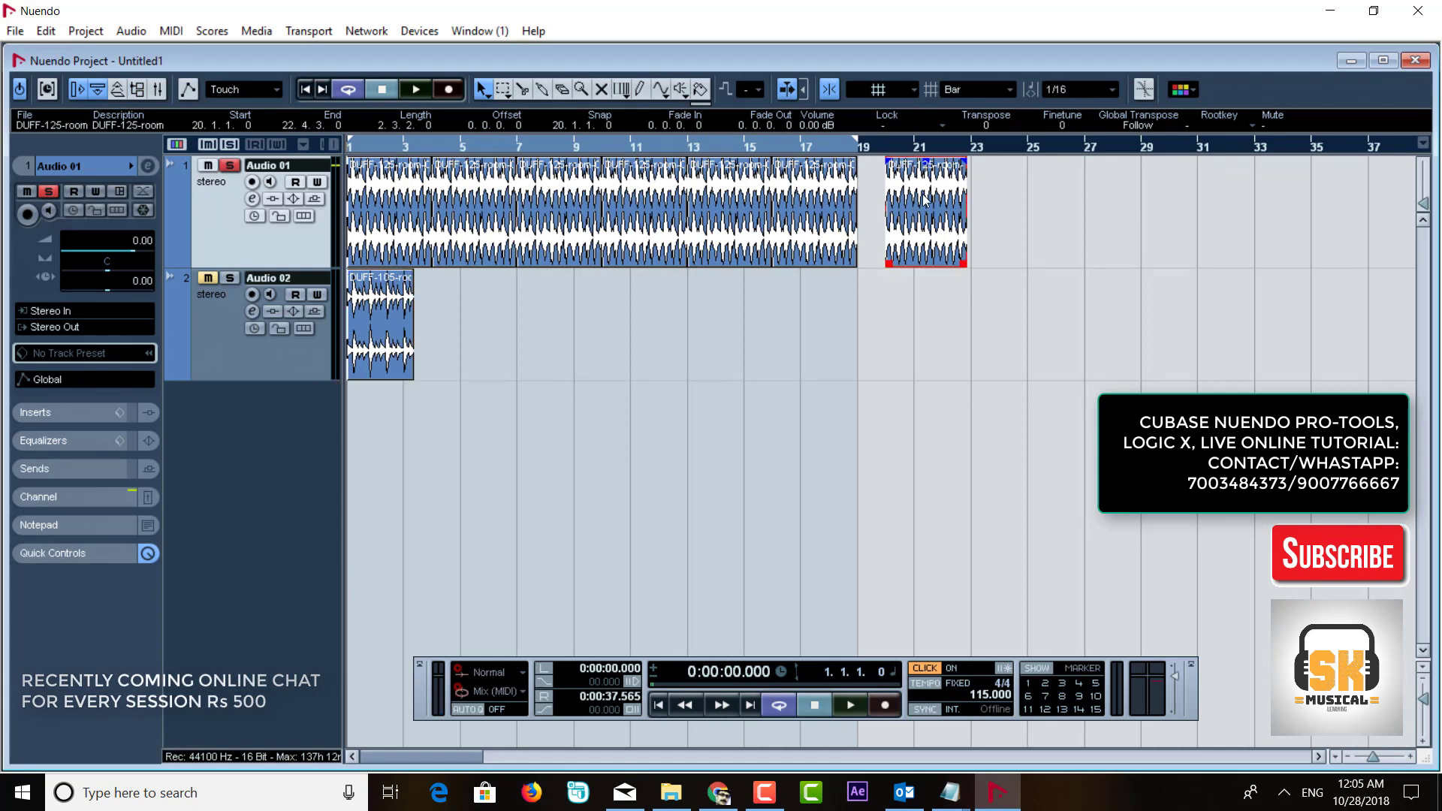
{"action": "mouse_move", "coordinate": [997, 582]}
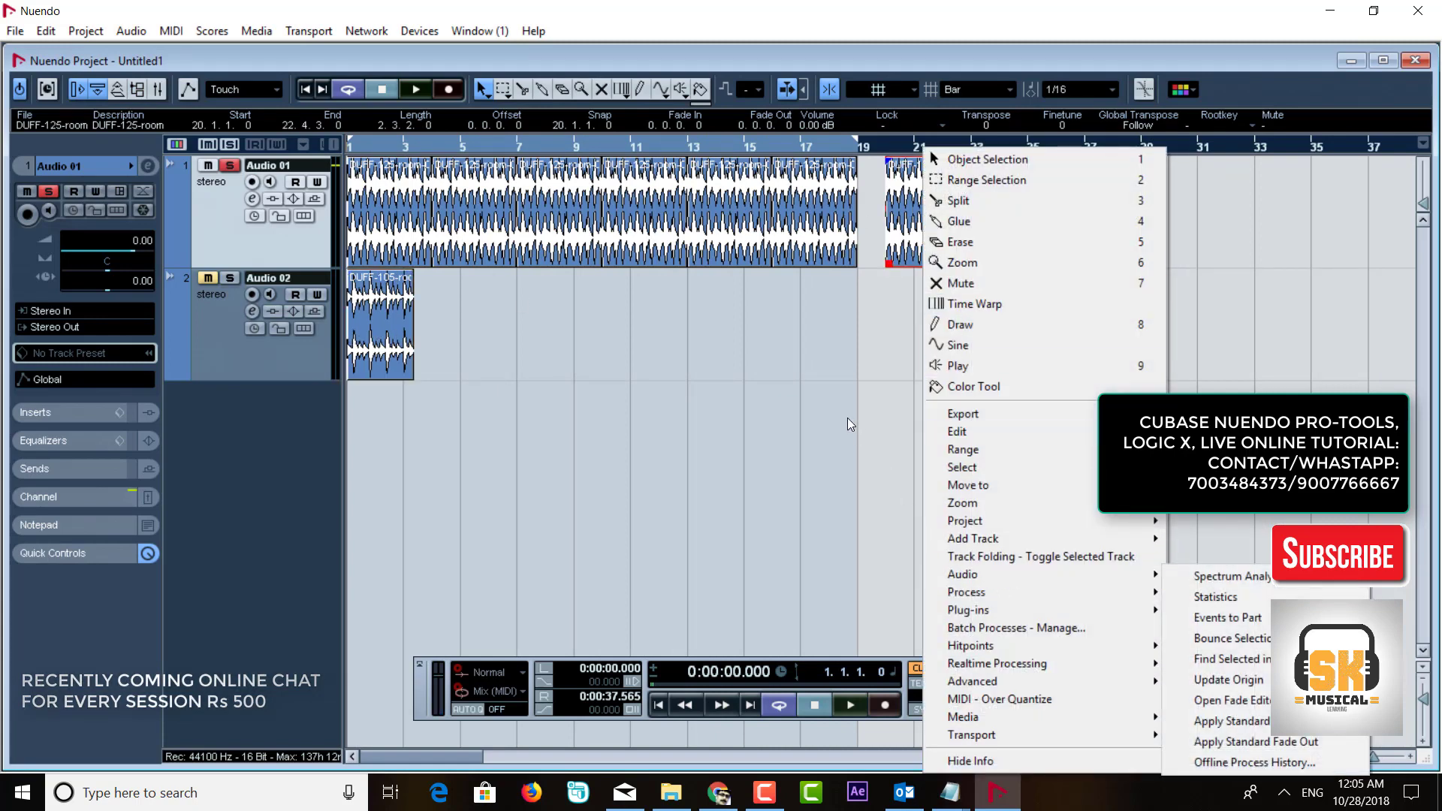
{"action": "left_click", "coordinate": [839, 390]}
{"action": "left_click_drag", "start_coordinate": [932, 239], "coordinate": [905, 242]}
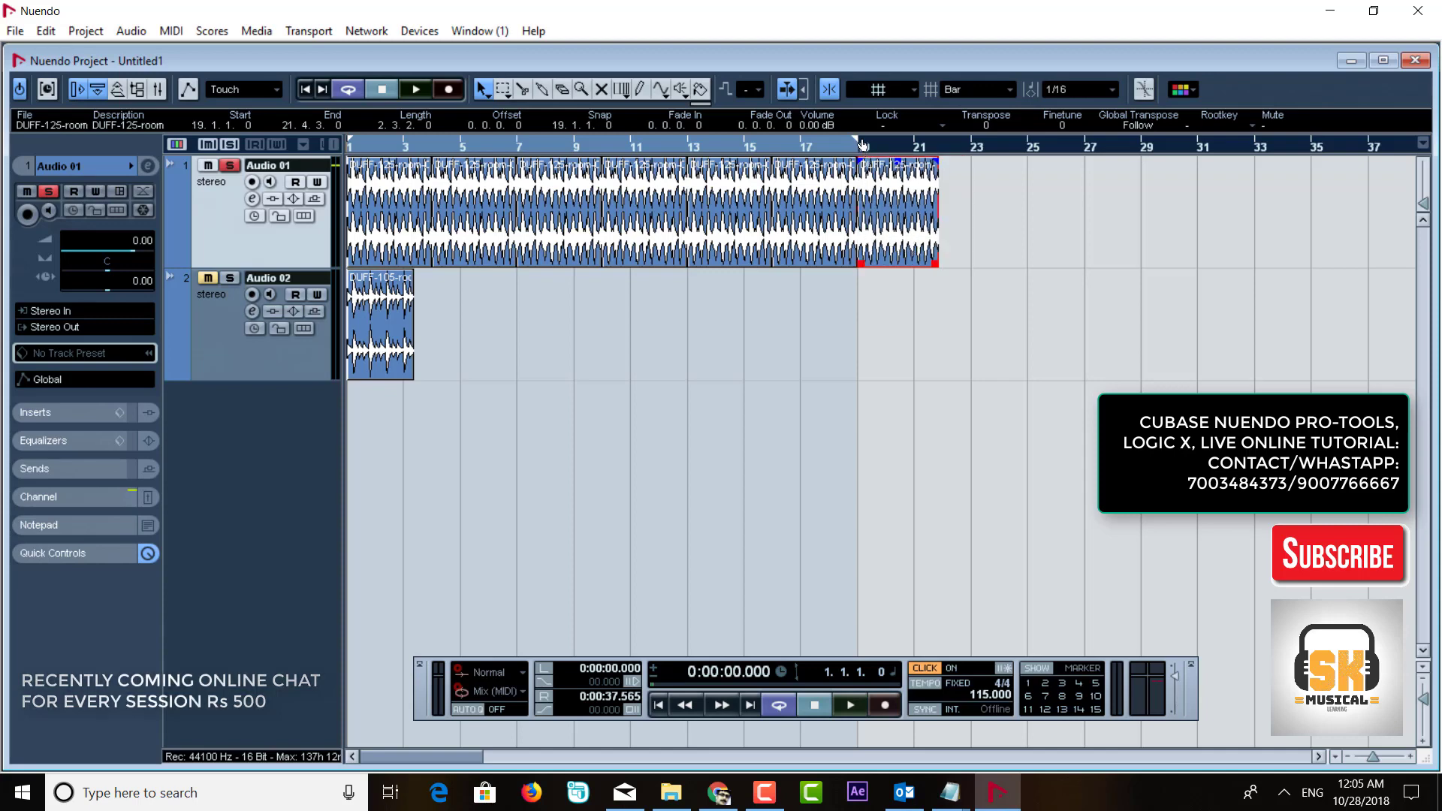
Step: Set the loop end to bar 33 and duplicate the 120 BPM clip four times end to end
{"action": "left_click", "coordinate": [1250, 145], "text": "alt"}
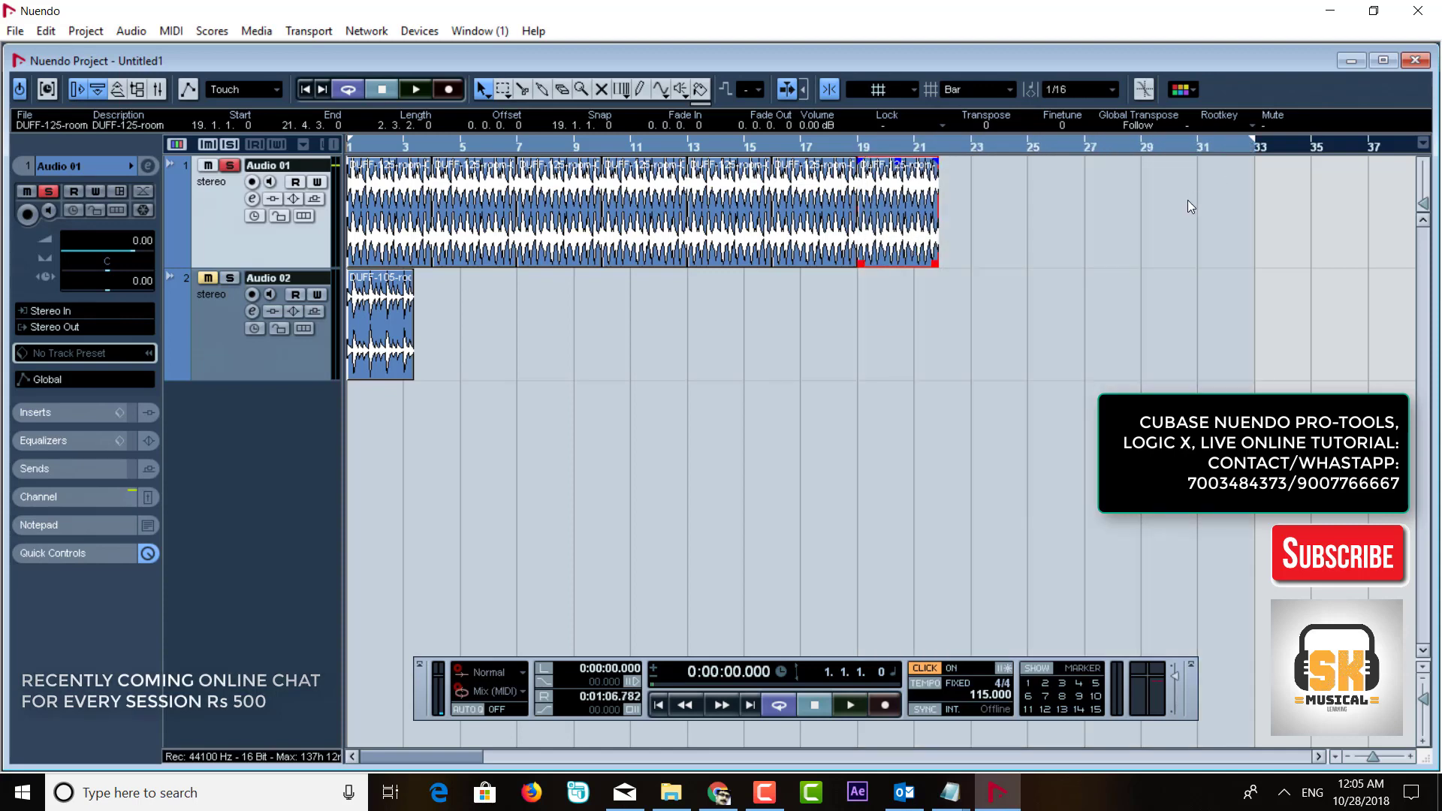
{"action": "key", "text": "ctrl+d"}
{"action": "key", "text": "ctrl+d"}
{"action": "key", "text": "ctrl+d"}
{"action": "key", "text": "ctrl+d"}
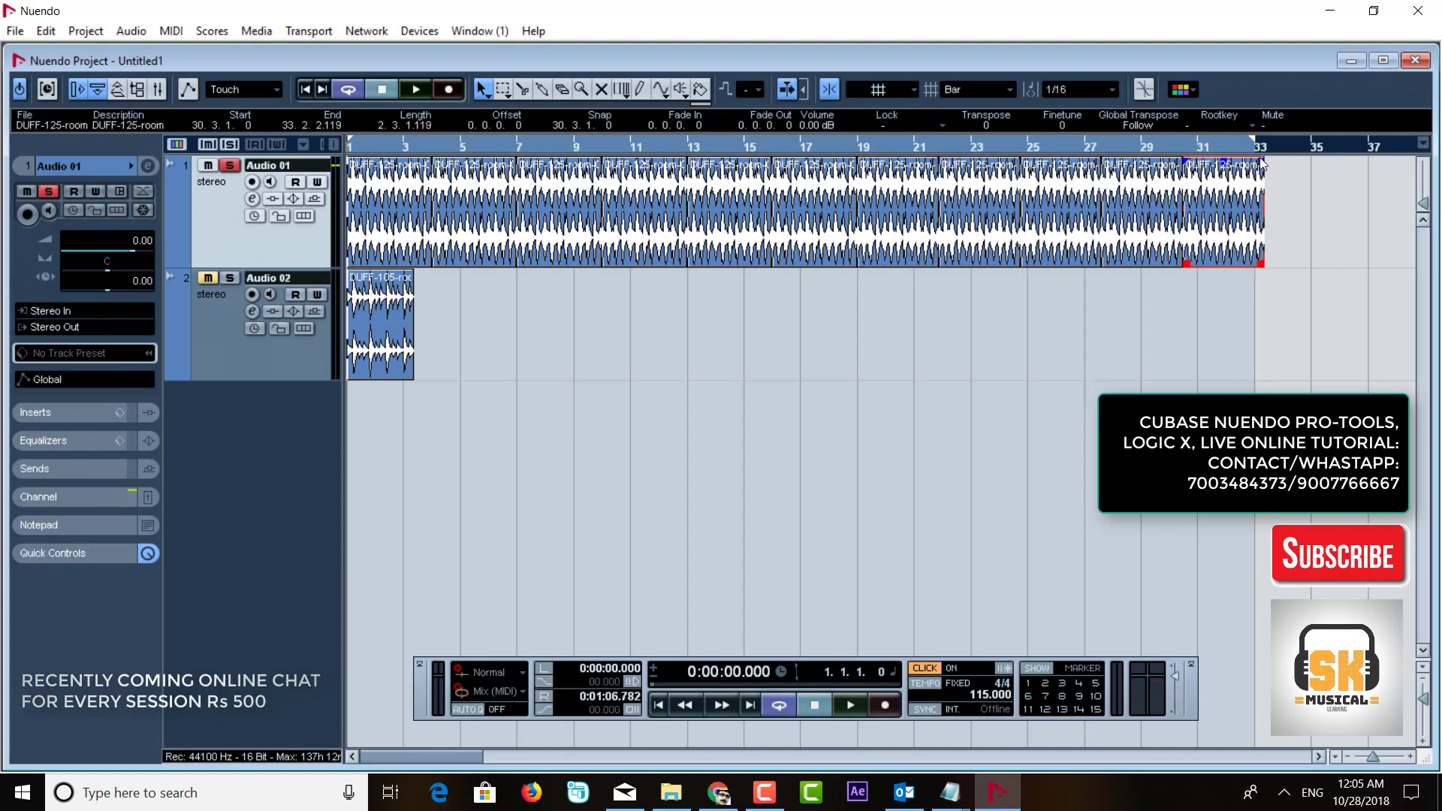
Step: Add four more end-to-end duplicates of the 120 BPM clip and extend the loop range to bar 45
{"action": "key", "text": "g"}
{"action": "key", "text": "g"}
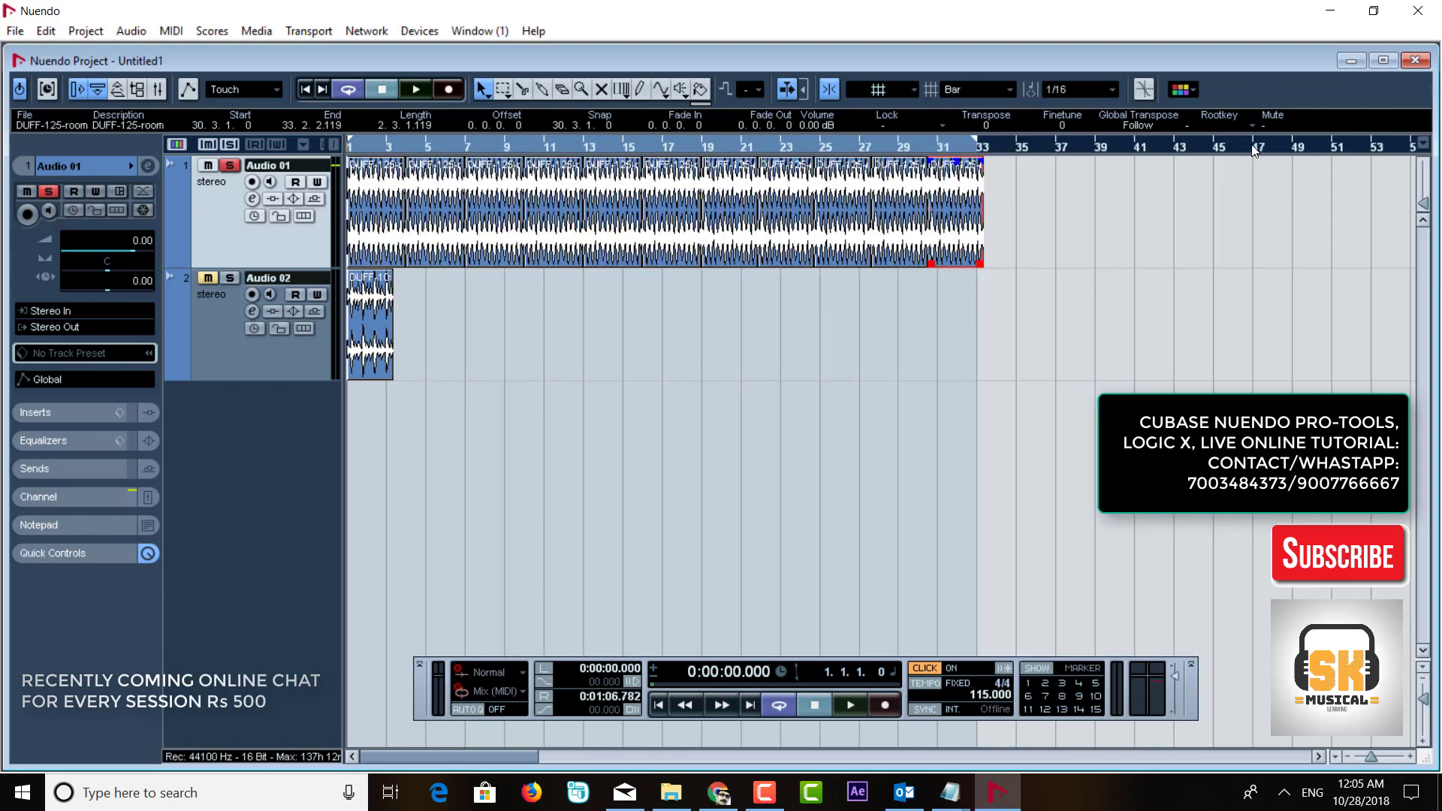
{"action": "key", "text": "ctrl+d"}
{"action": "key", "text": "ctrl+d"}
{"action": "key", "text": "ctrl+d"}
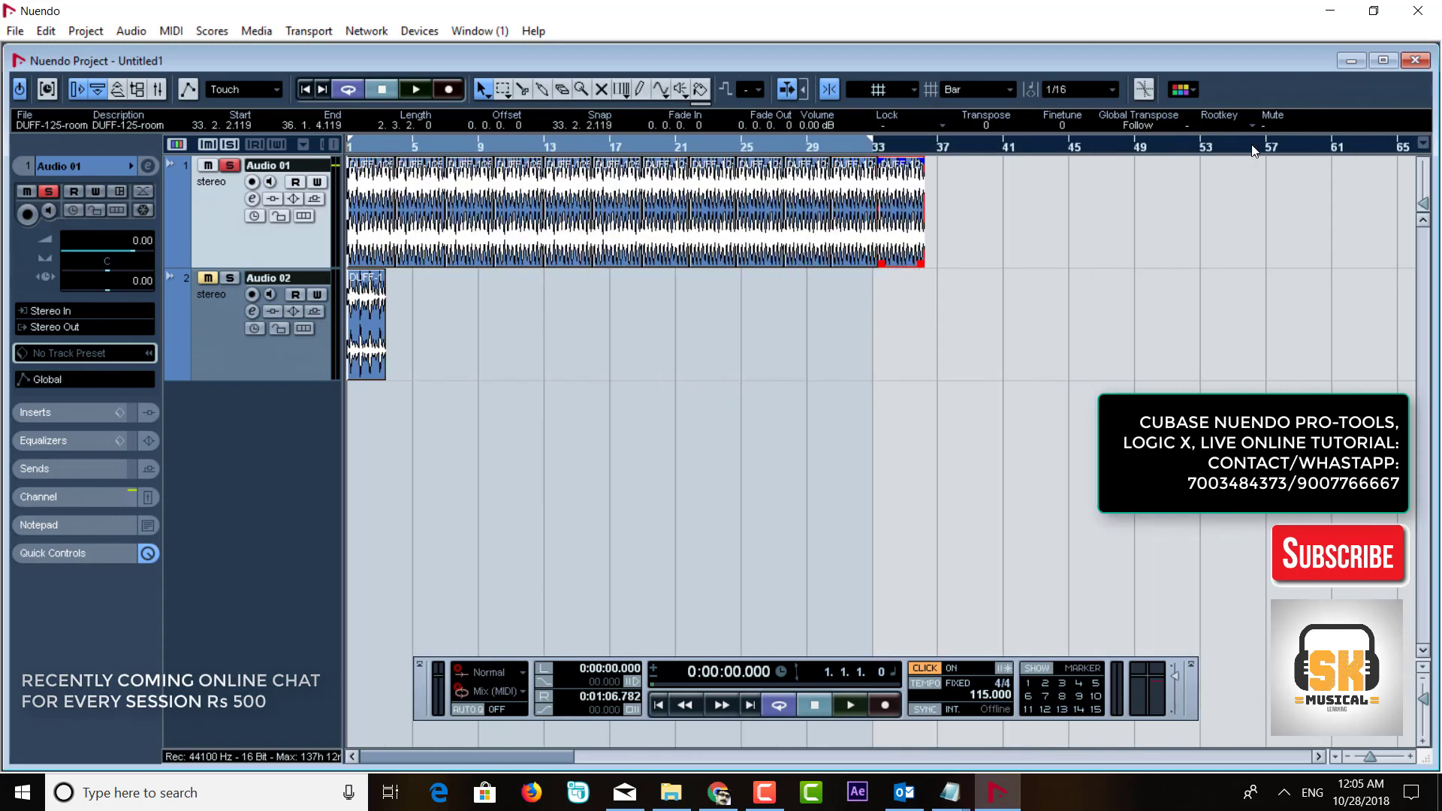
{"action": "key", "text": "ctrl+d"}
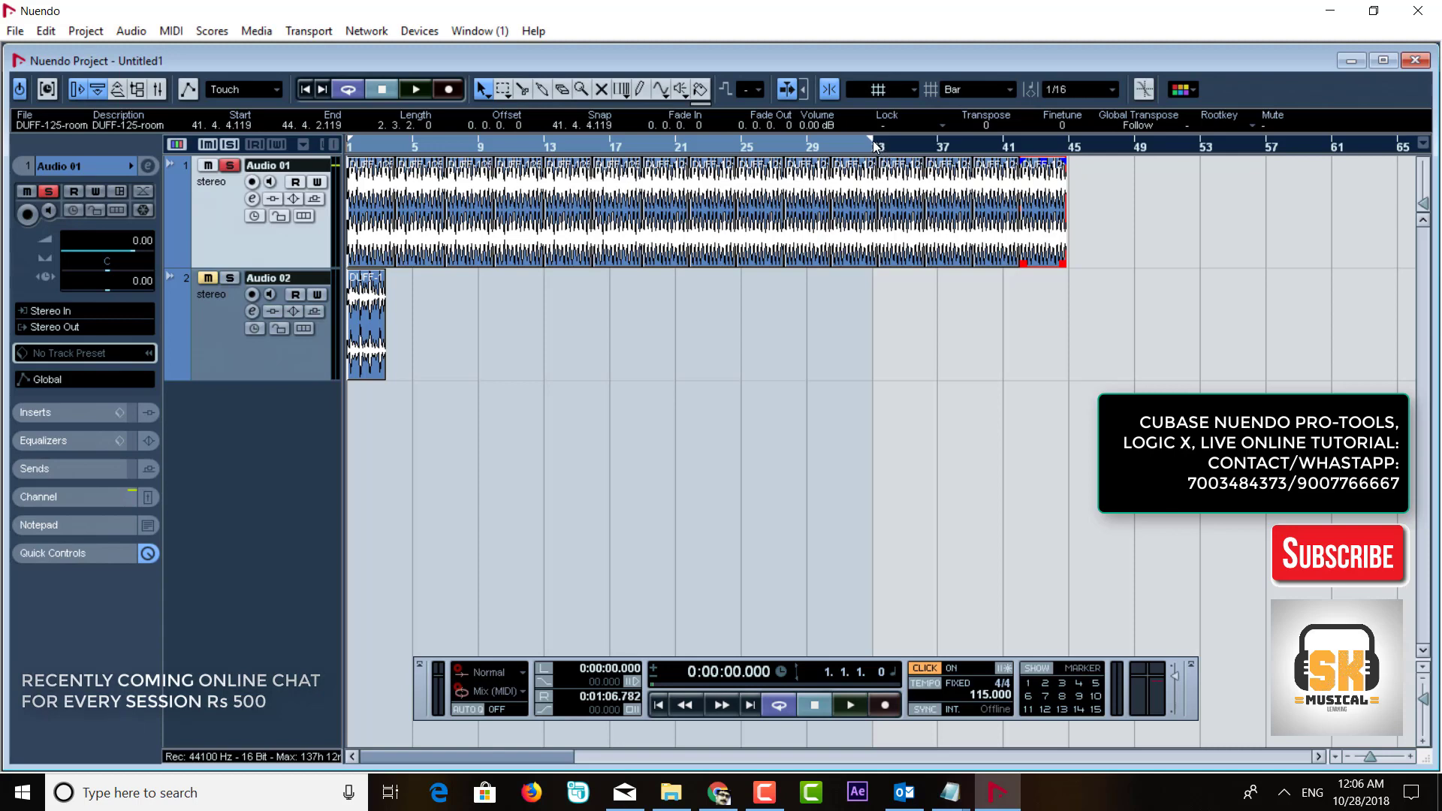
{"action": "left_click_drag", "start_coordinate": [873, 145], "coordinate": [1075, 146]}
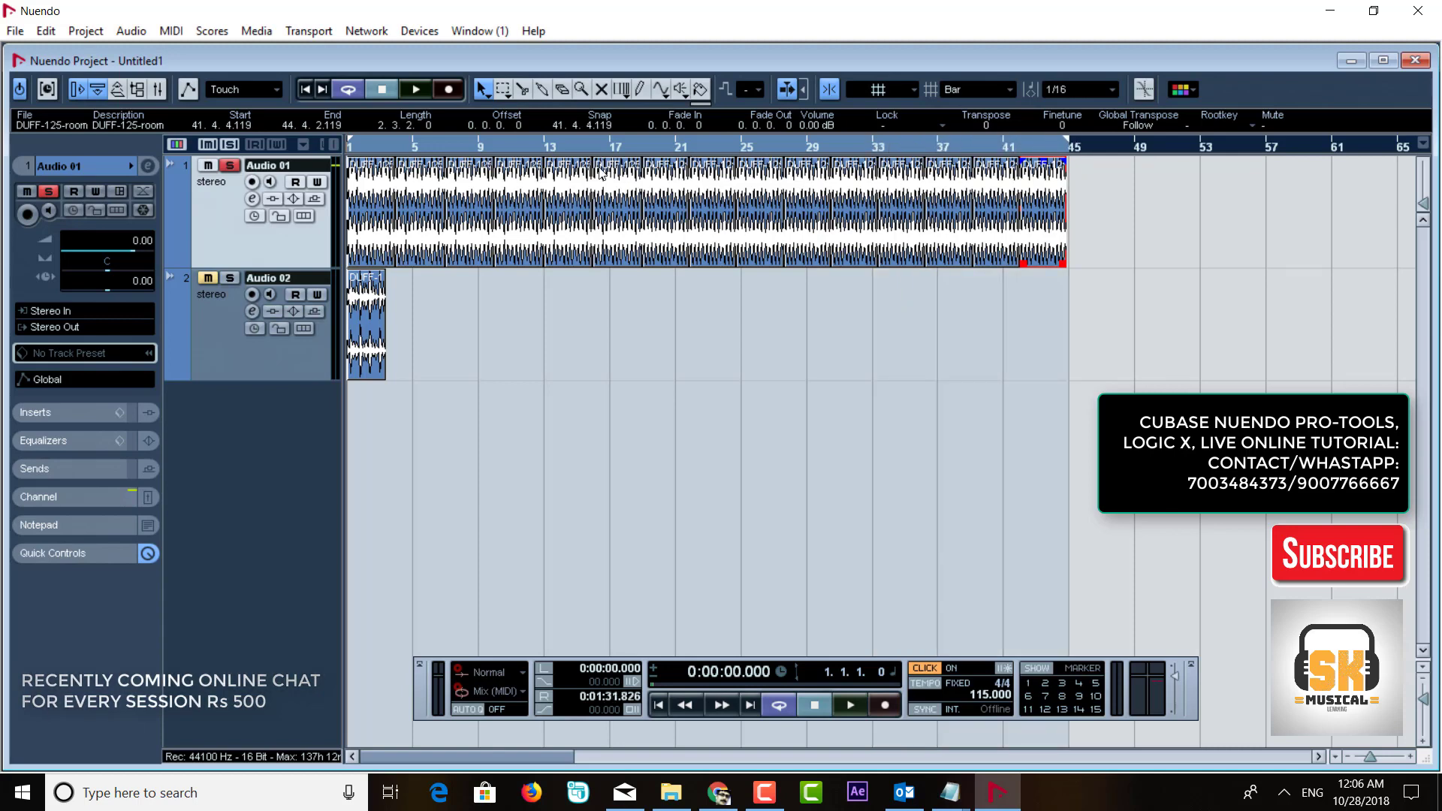
Step: Play Audio 01 from bar 19 and from bar 12 to compare the 120 BPM and 115 BPM clips with the metronome
{"action": "left_click_drag", "start_coordinate": [656, 146], "coordinate": [454, 153]}
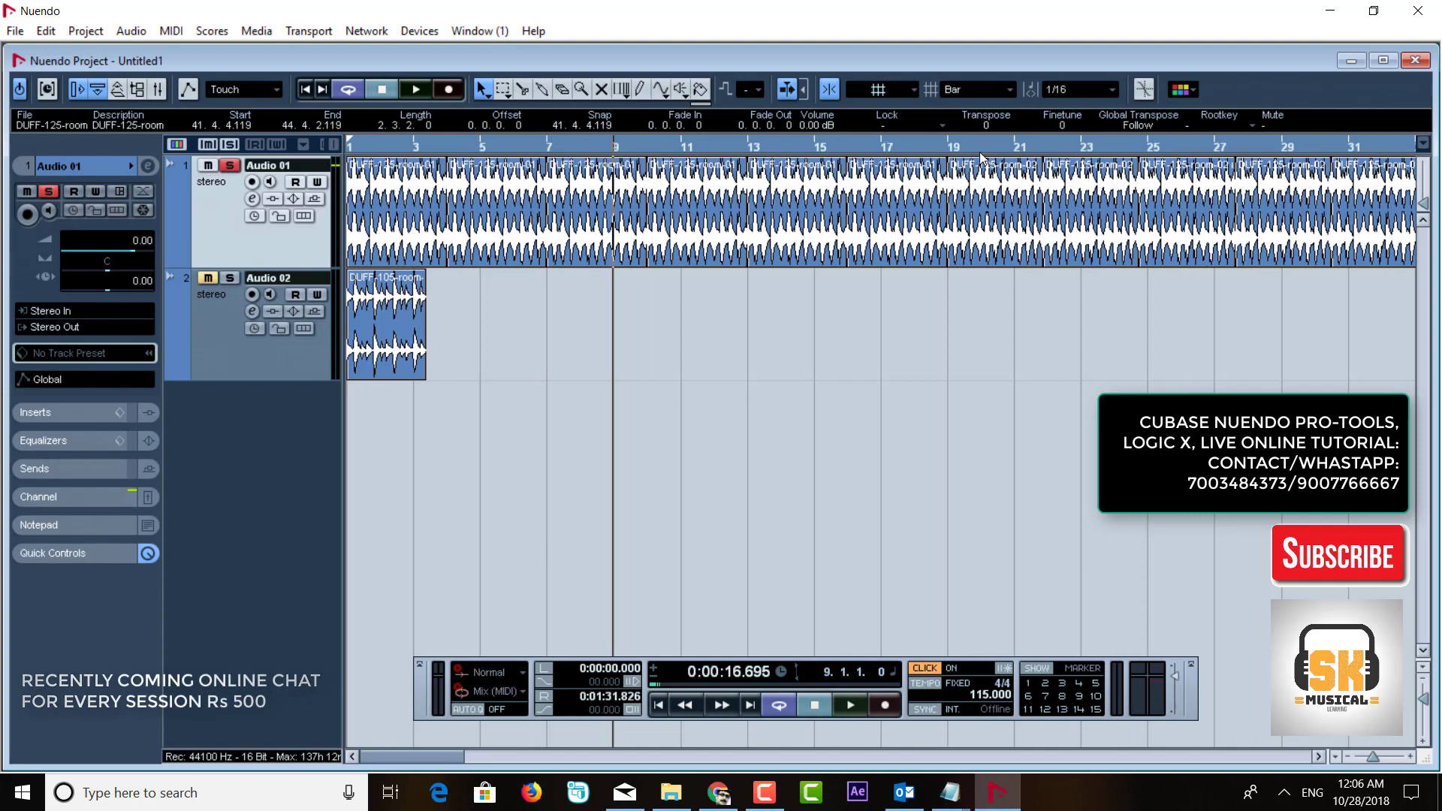
{"action": "left_click", "coordinate": [949, 148]}
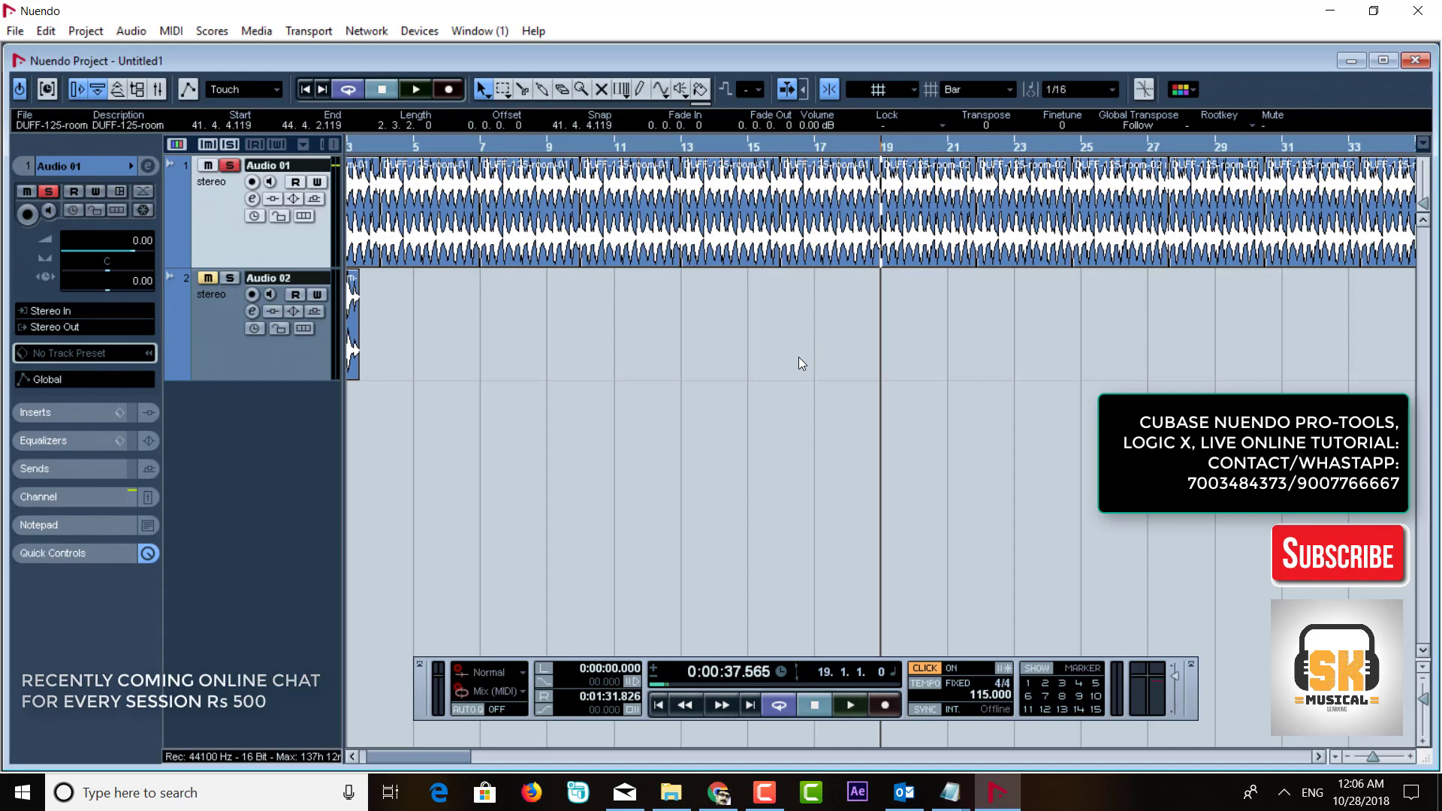
{"action": "key", "text": "space"}
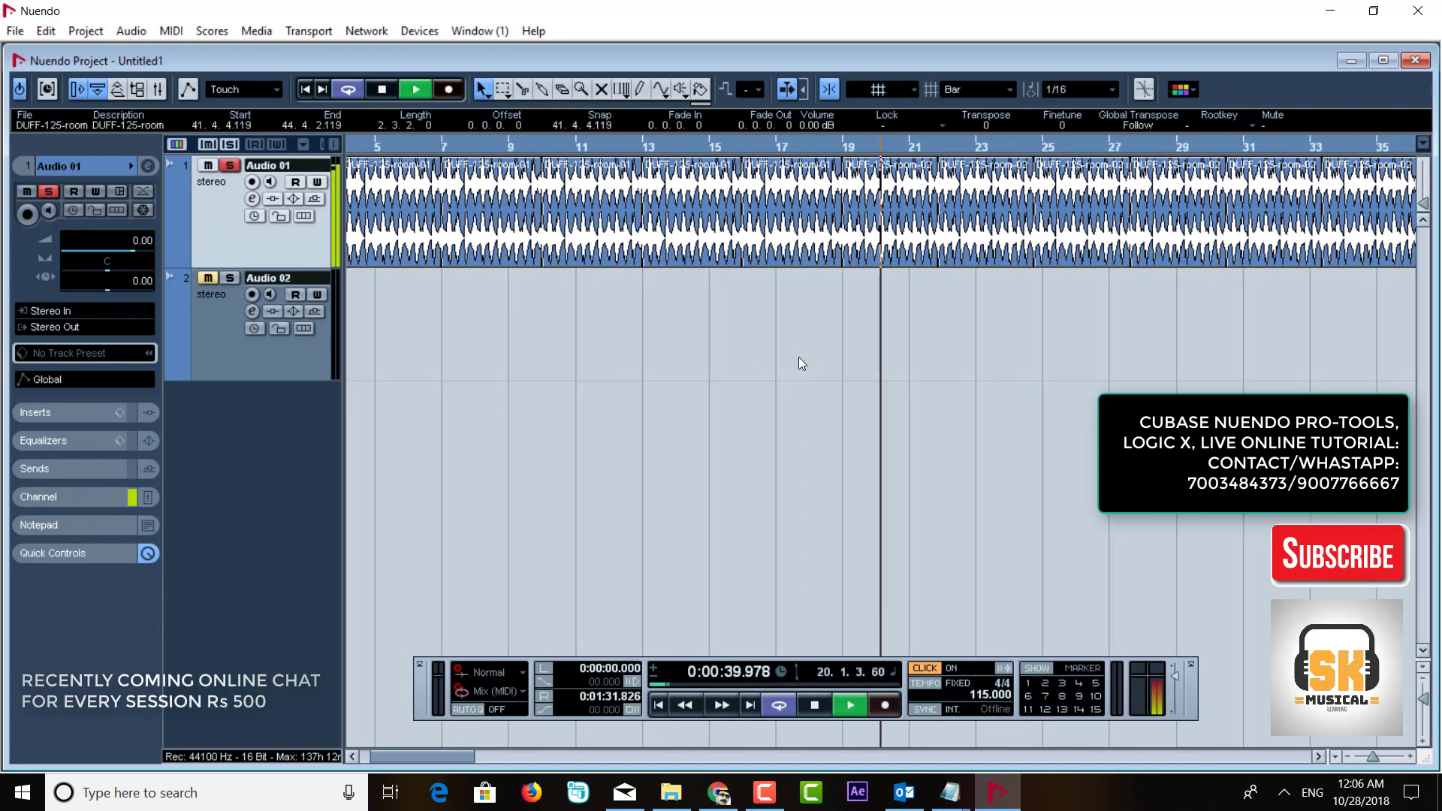
{"action": "key", "text": "space"}
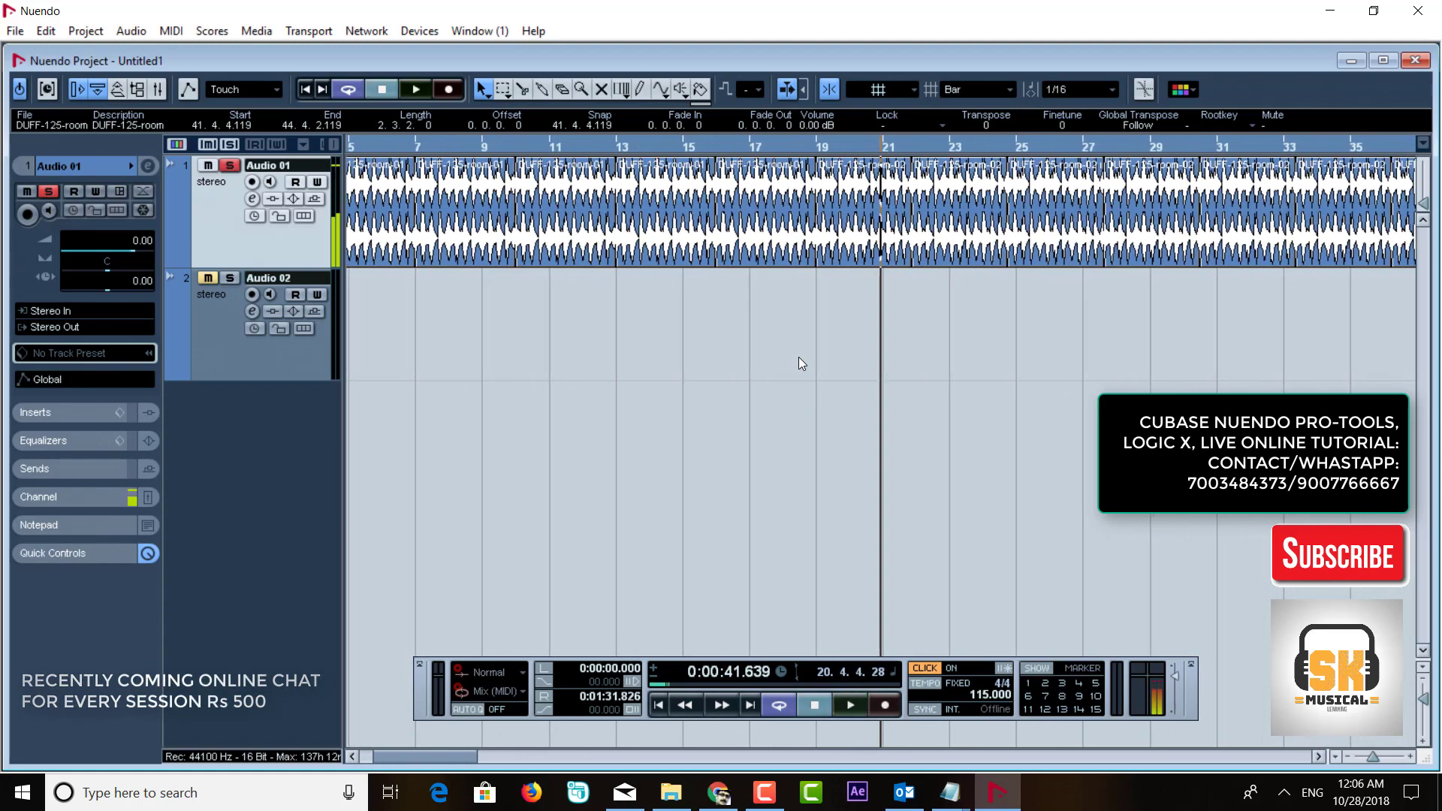
{"action": "left_click", "coordinate": [590, 146]}
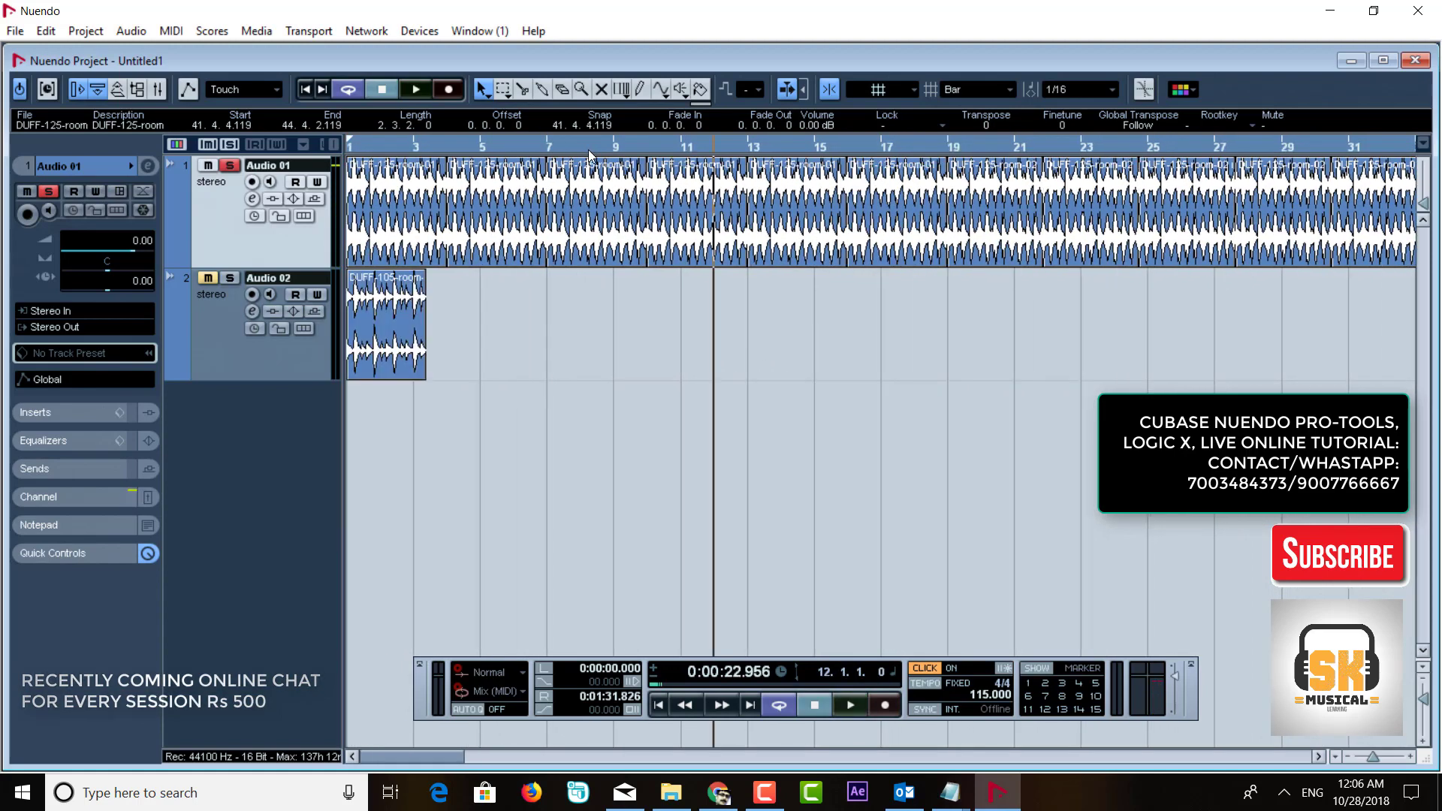
{"action": "key", "text": "space"}
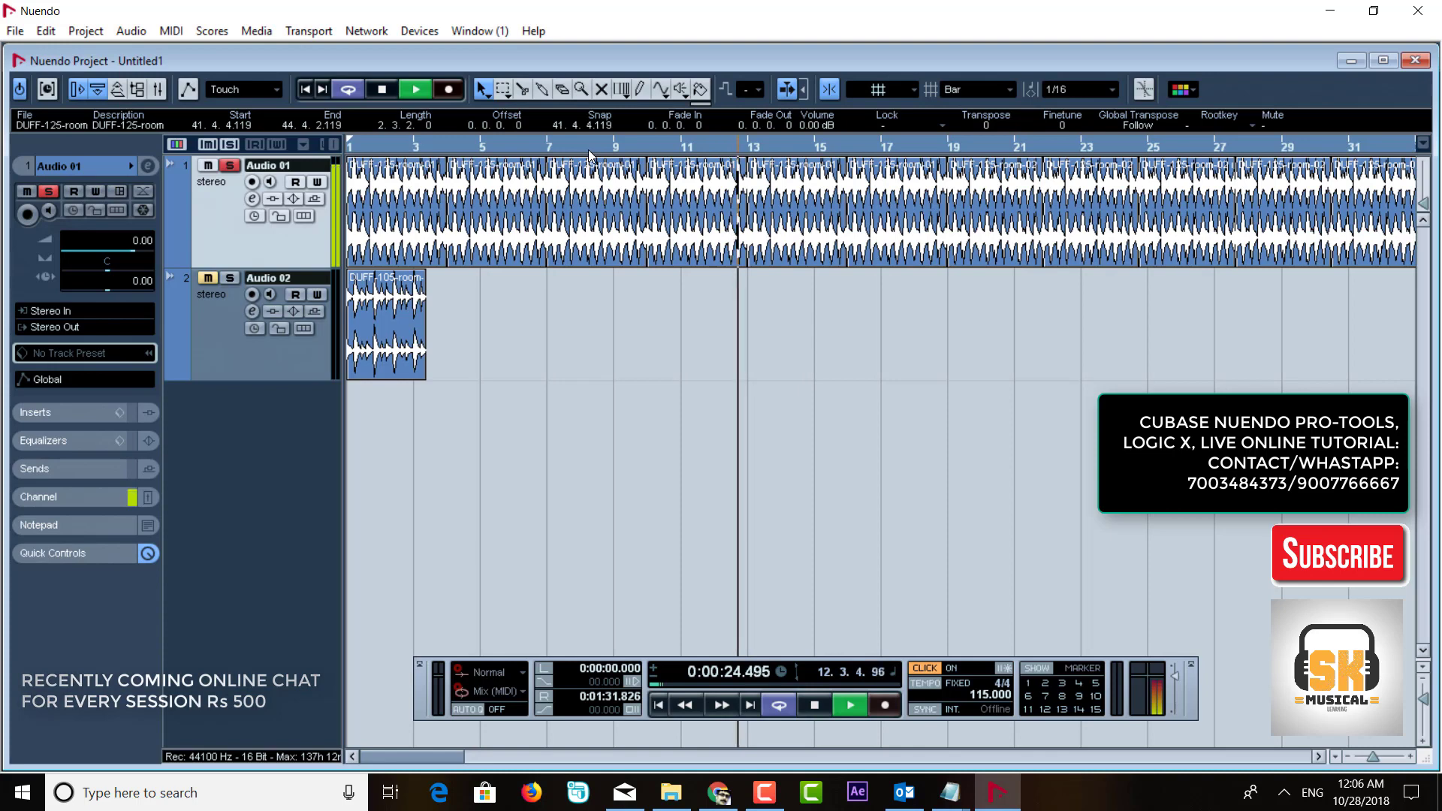
Step: Stop playback, move the playback position to bar 19, and open the Tempo Track around that bar
{"action": "key", "text": "space"}
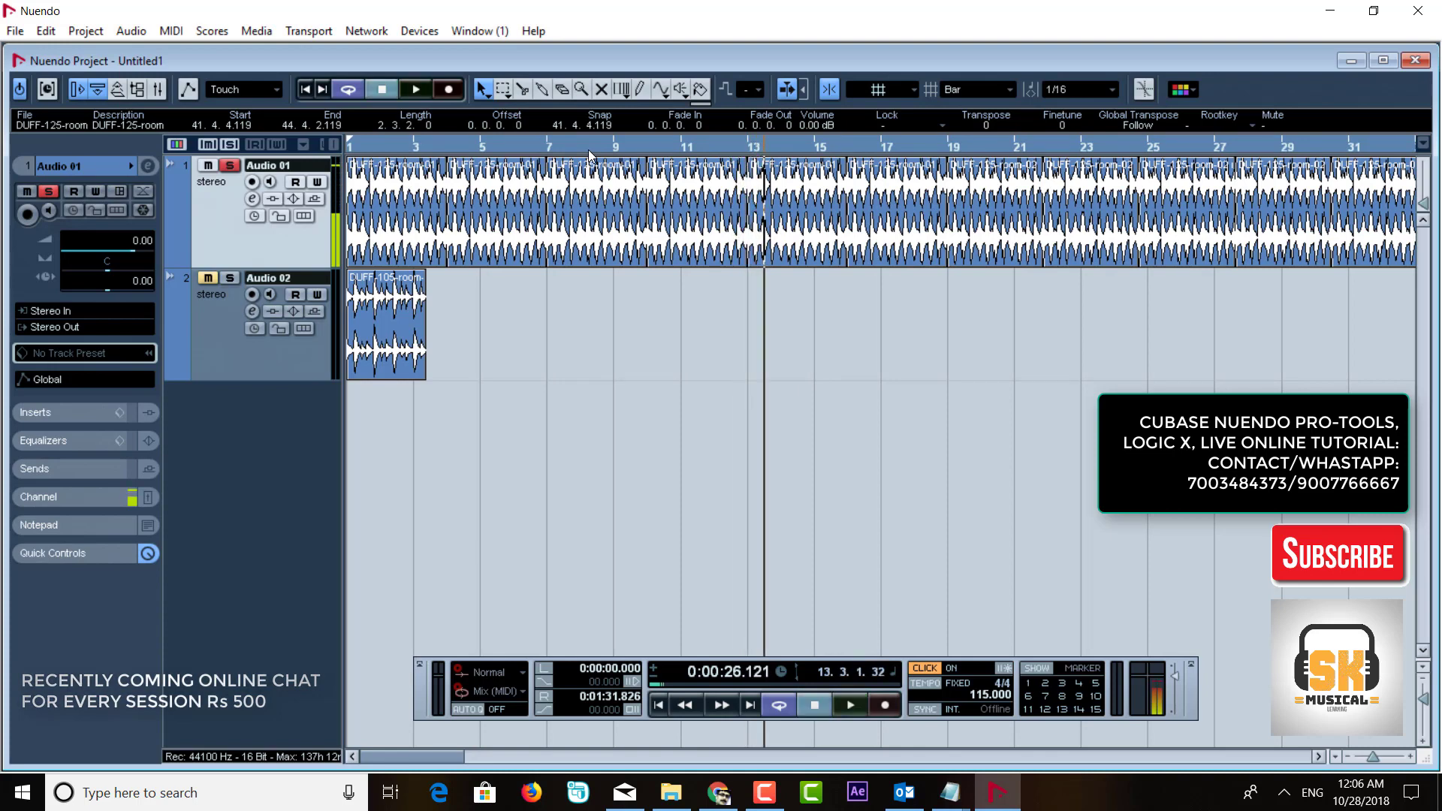
{"action": "left_click", "coordinate": [953, 147]}
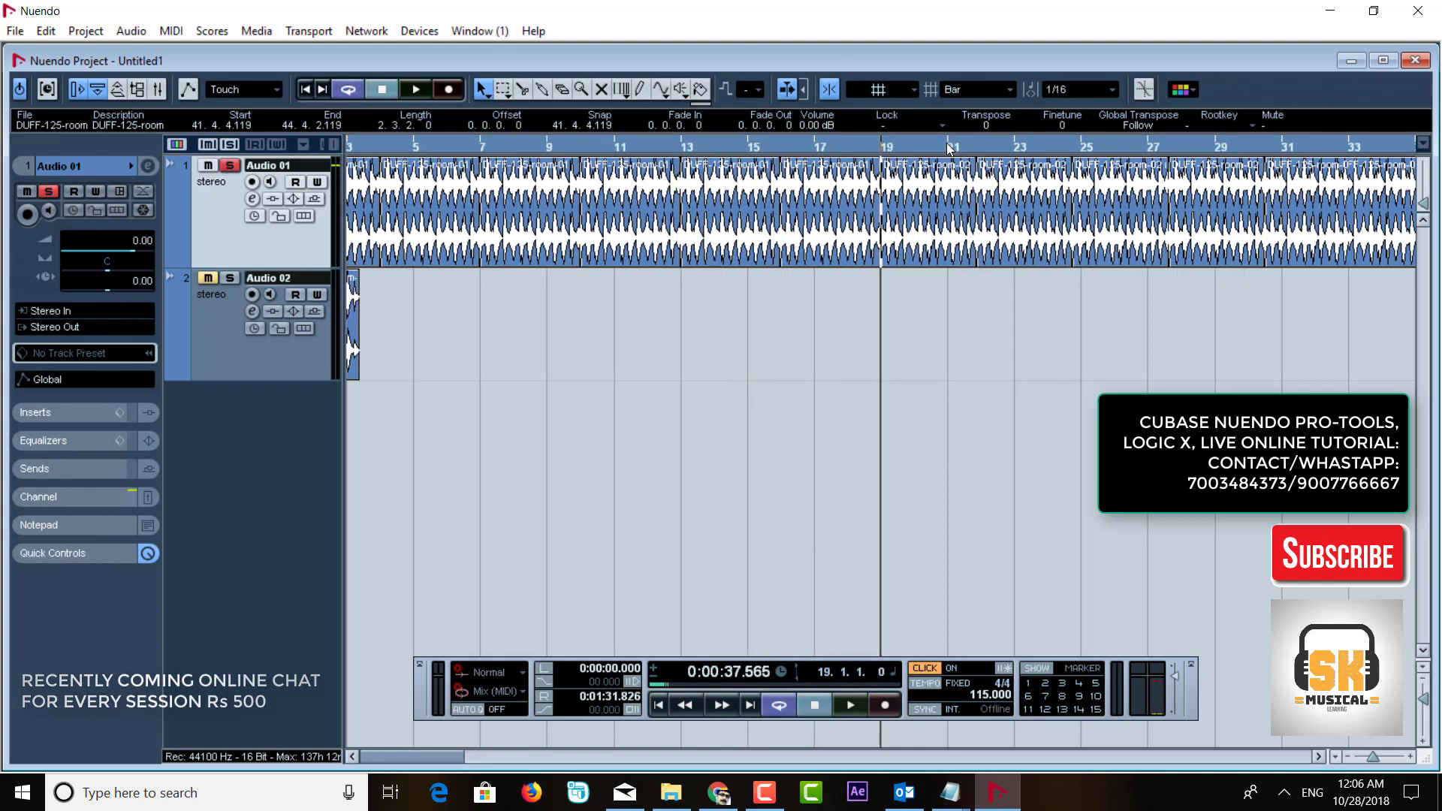
{"action": "key", "text": "ctrl+t"}
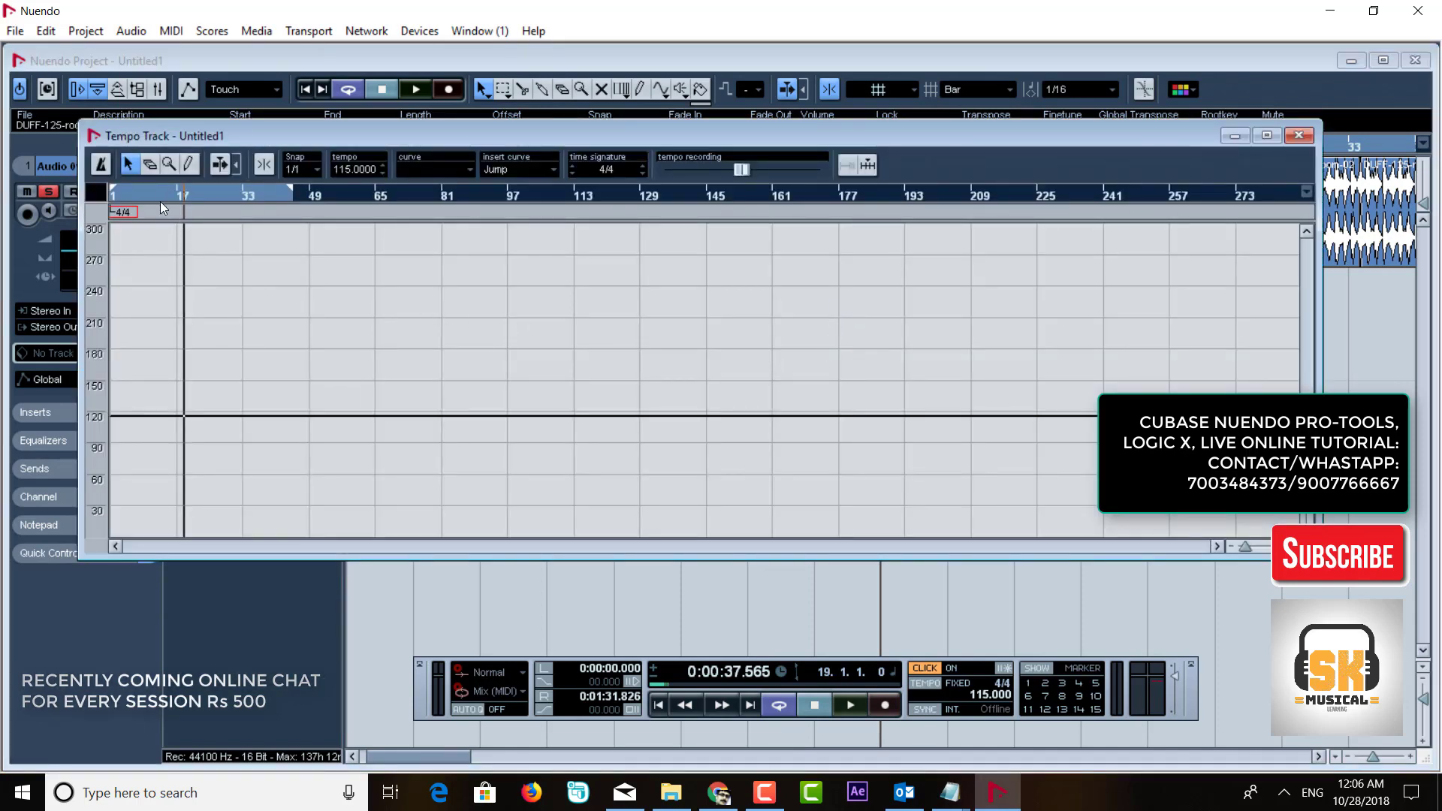
{"action": "key", "text": "h"}
{"action": "key", "text": "h"}
{"action": "key", "text": "h"}
{"action": "key", "text": "h"}
{"action": "key", "text": "h"}
{"action": "key", "text": "h"}
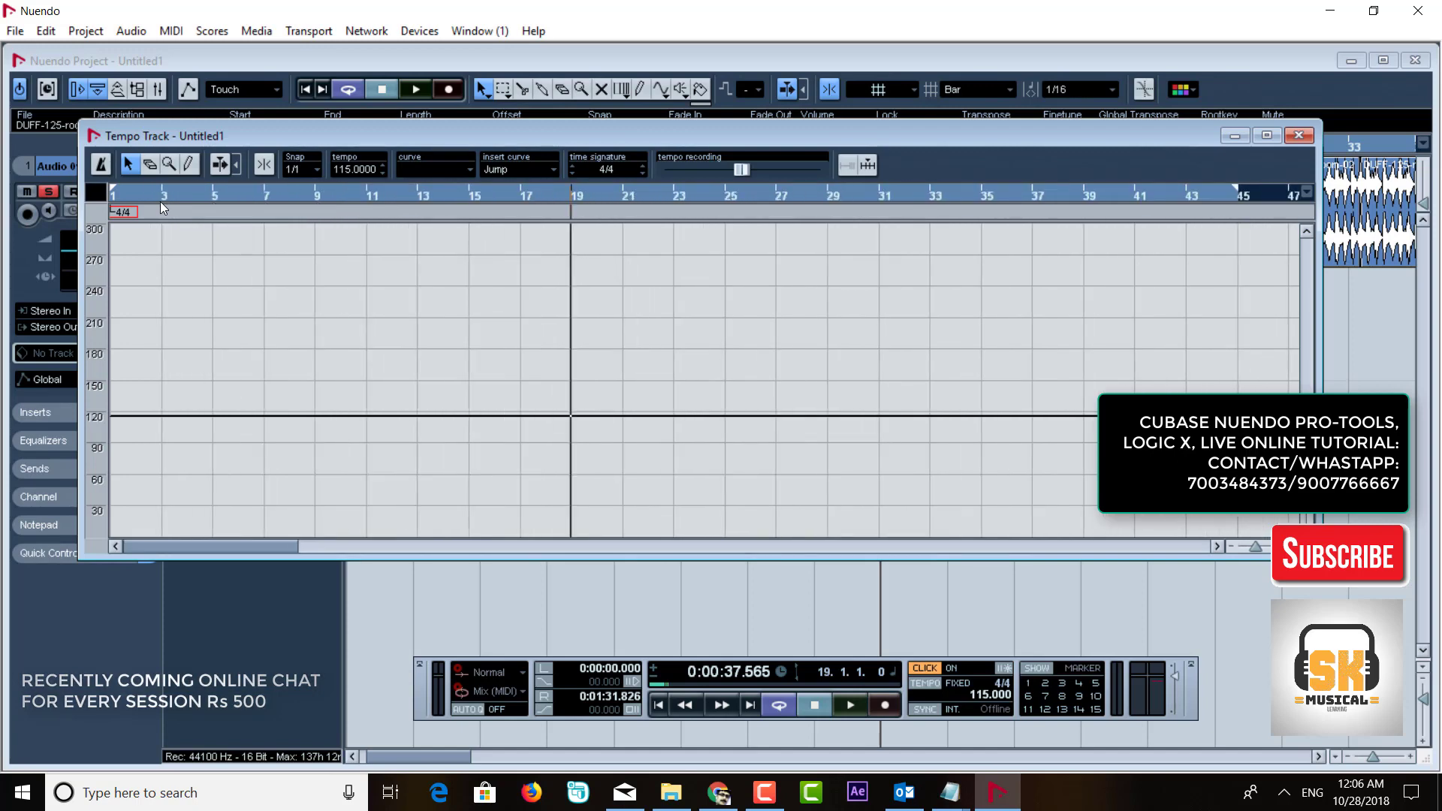
{"action": "key", "text": "h"}
{"action": "key", "text": "h"}
{"action": "key", "text": "h"}
{"action": "key", "text": "h"}
{"action": "key", "text": "h"}
{"action": "key", "text": "h"}
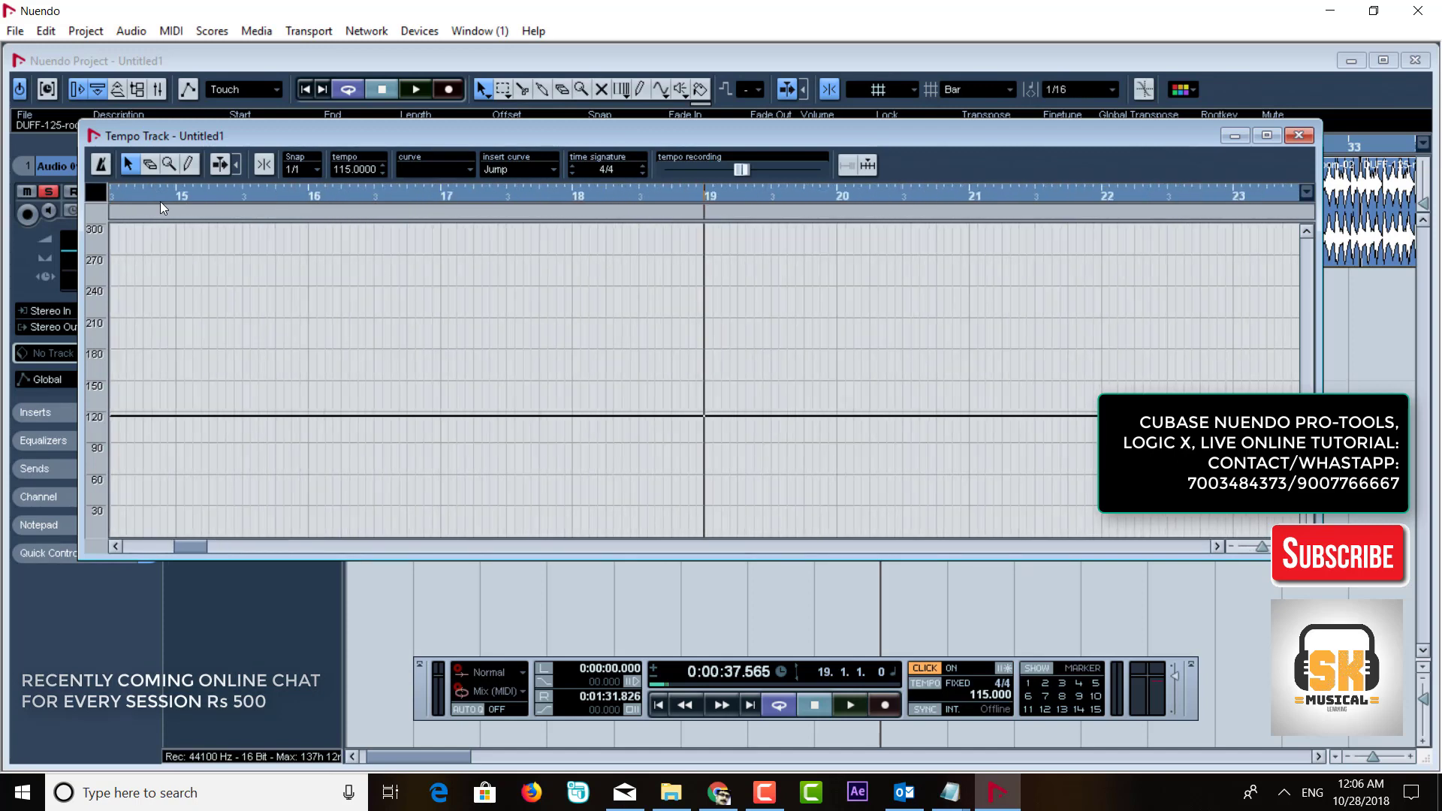
Step: Try to draw a tempo change at bar 19 on the fixed tempo line, and lower the line to 112 BPM
{"action": "left_click", "coordinate": [188, 170]}
{"action": "left_click", "coordinate": [707, 407]}
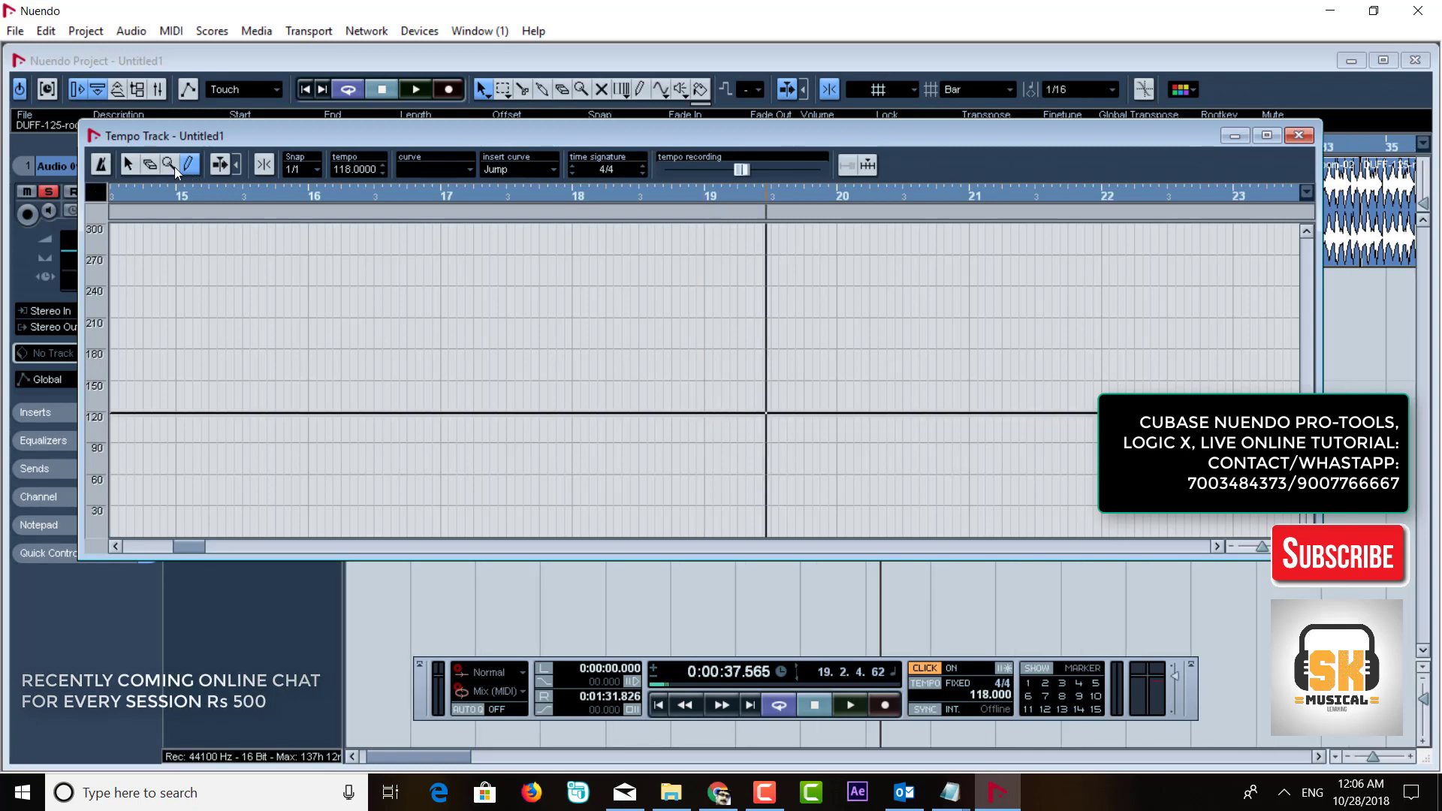
{"action": "left_click", "coordinate": [129, 165]}
{"action": "left_click_drag", "start_coordinate": [242, 415], "coordinate": [241, 419]}
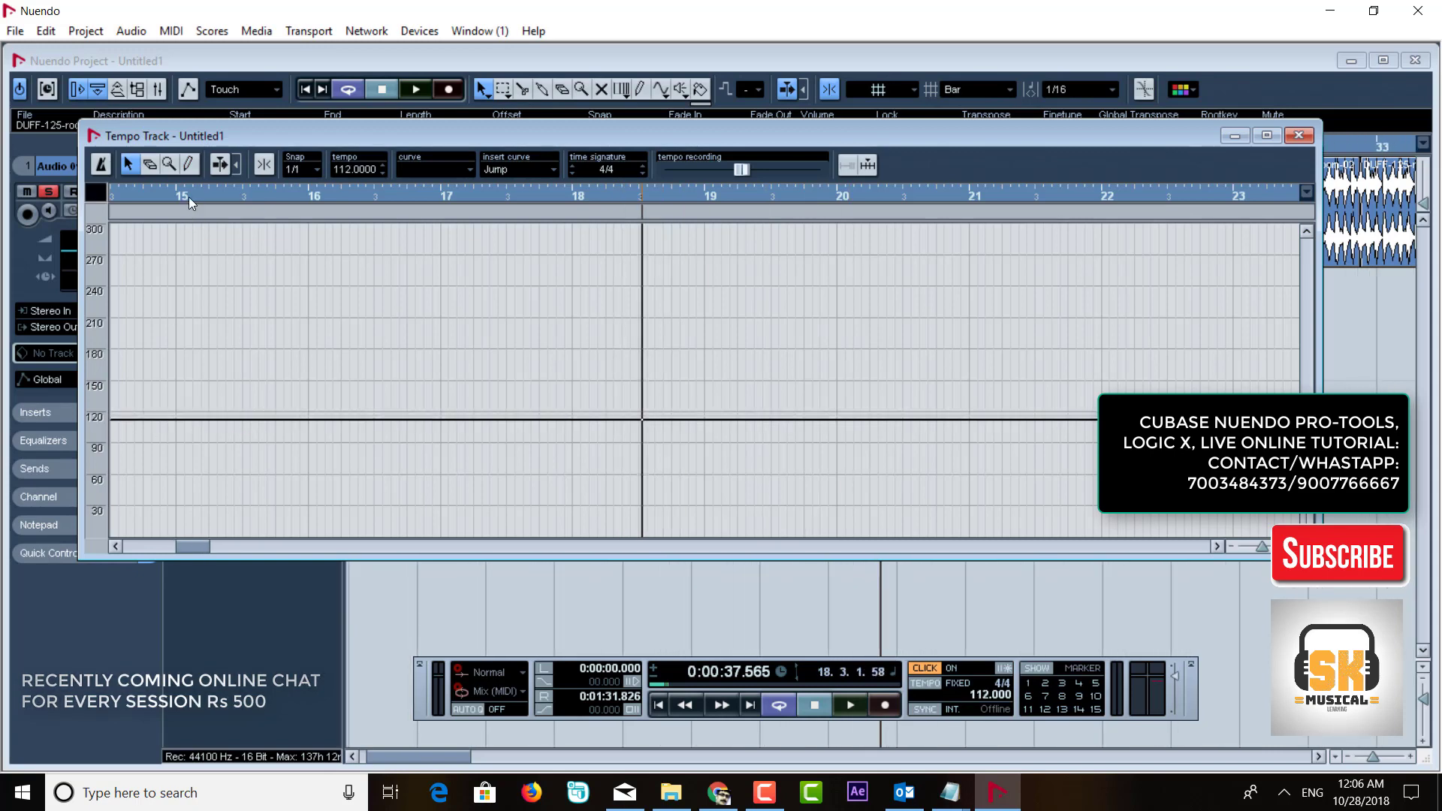
Step: Enlarge the Tempo Track window, move the playback position to bar 19, and set the fixed tempo to 120 BPM
{"action": "left_click_drag", "start_coordinate": [174, 201], "coordinate": [167, 245]}
{"action": "left_click_drag", "start_coordinate": [192, 559], "coordinate": [172, 728]}
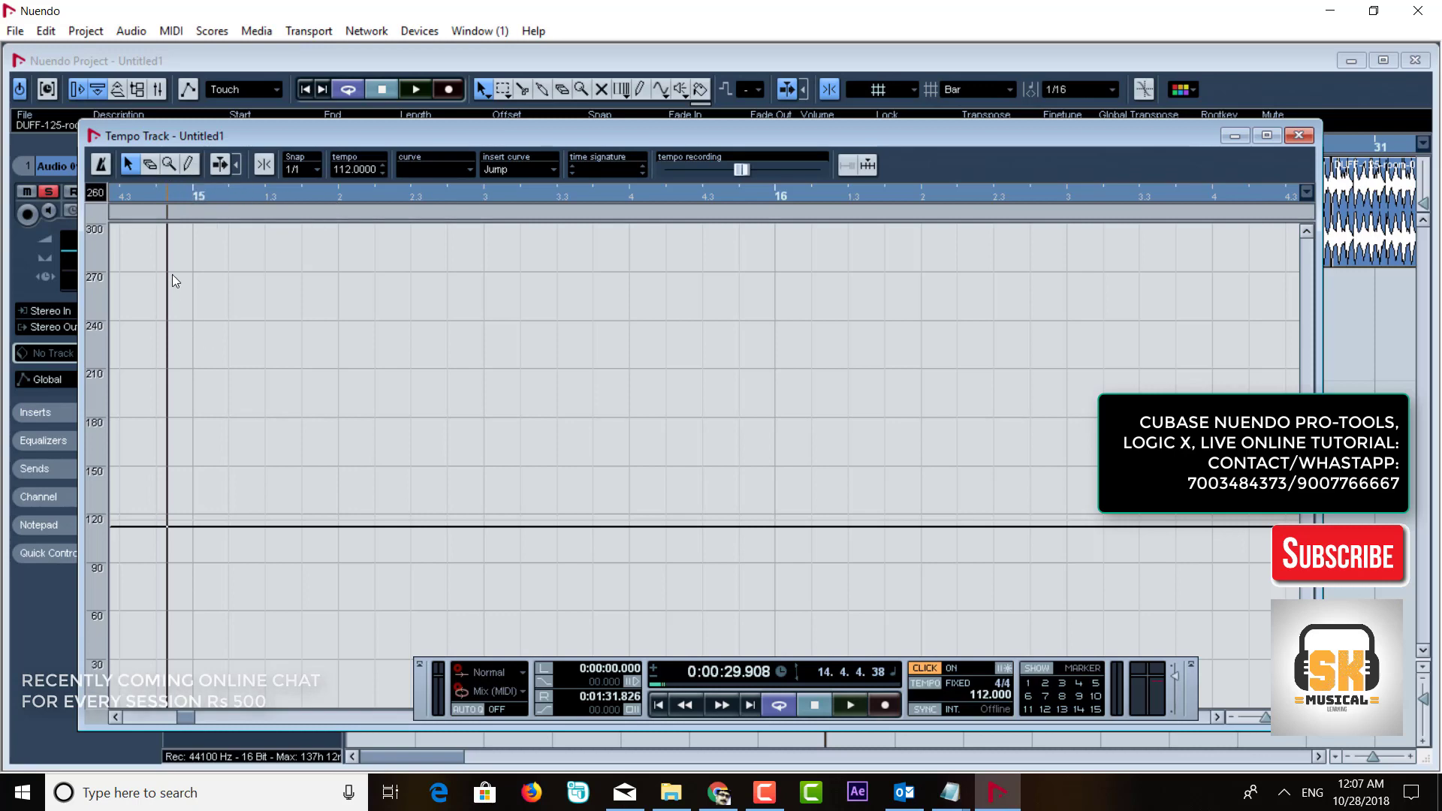
{"action": "left_click_drag", "start_coordinate": [168, 196], "coordinate": [615, 151]}
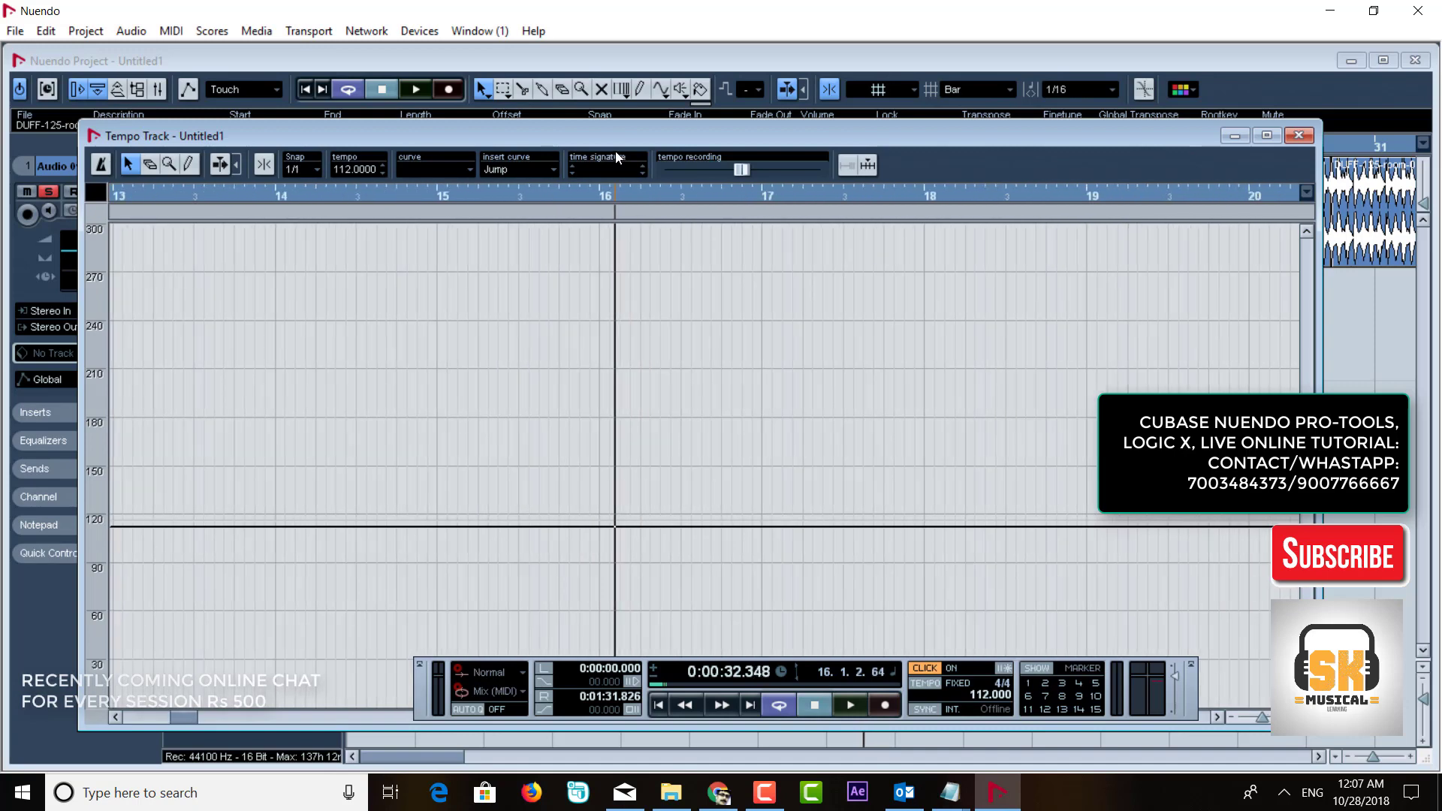
{"action": "left_click", "coordinate": [1086, 195]}
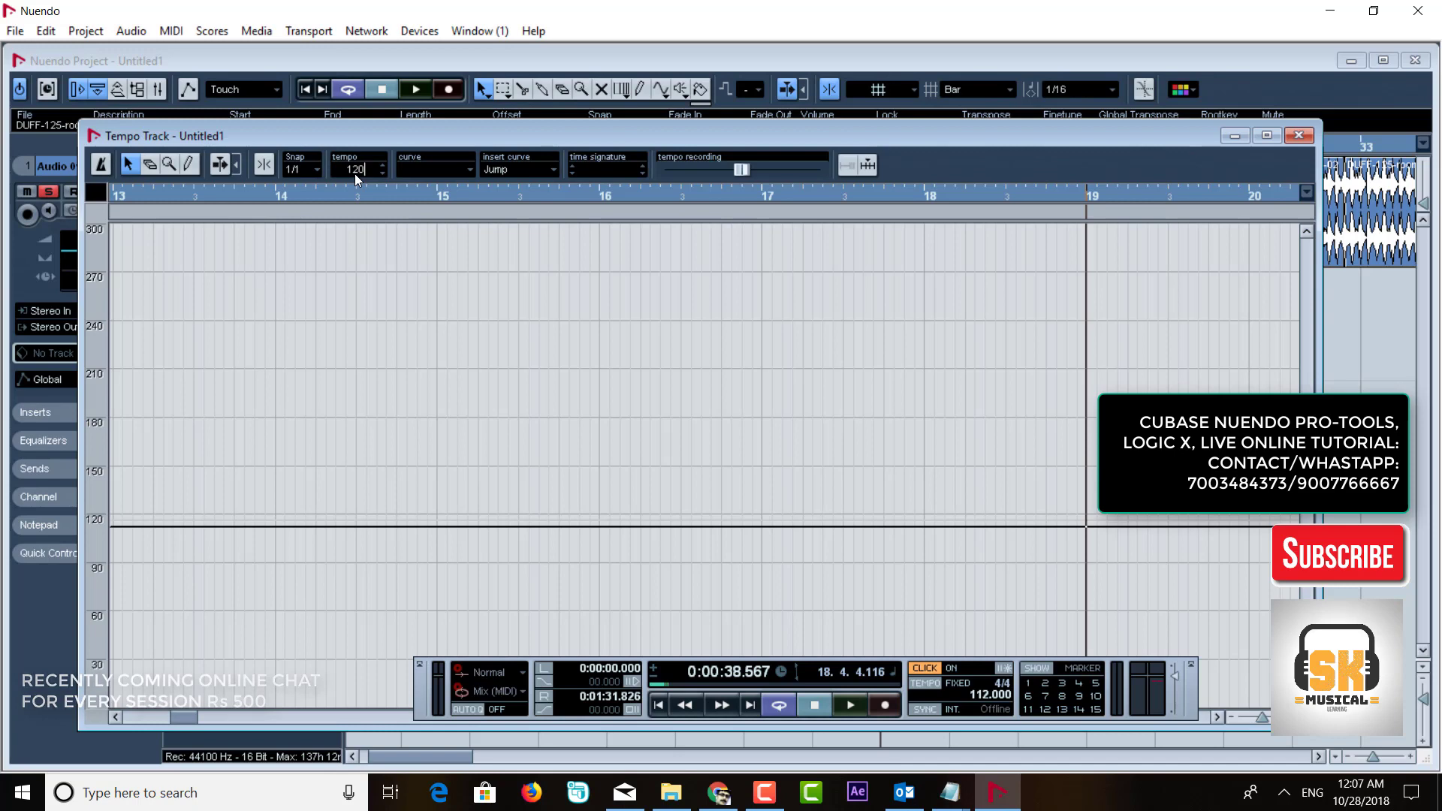
{"action": "key", "text": "Return"}
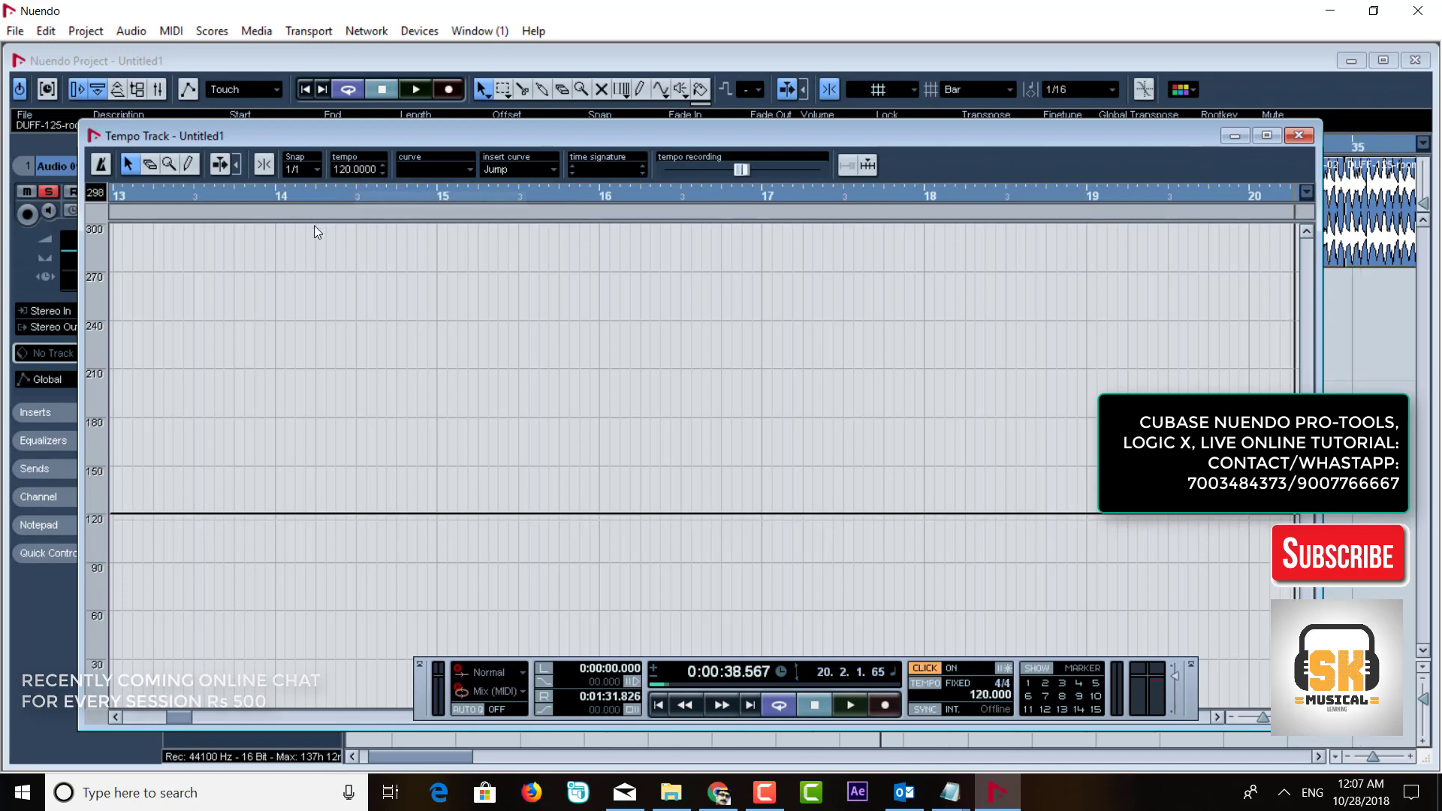
Step: Switch the project from fixed tempo to tempo track mode and move the playback position to bar 19
{"action": "key", "text": "g"}
{"action": "key", "text": "g"}
{"action": "key", "text": "g"}
{"action": "key", "text": "g"}
{"action": "key", "text": "g"}
{"action": "key", "text": "g"}
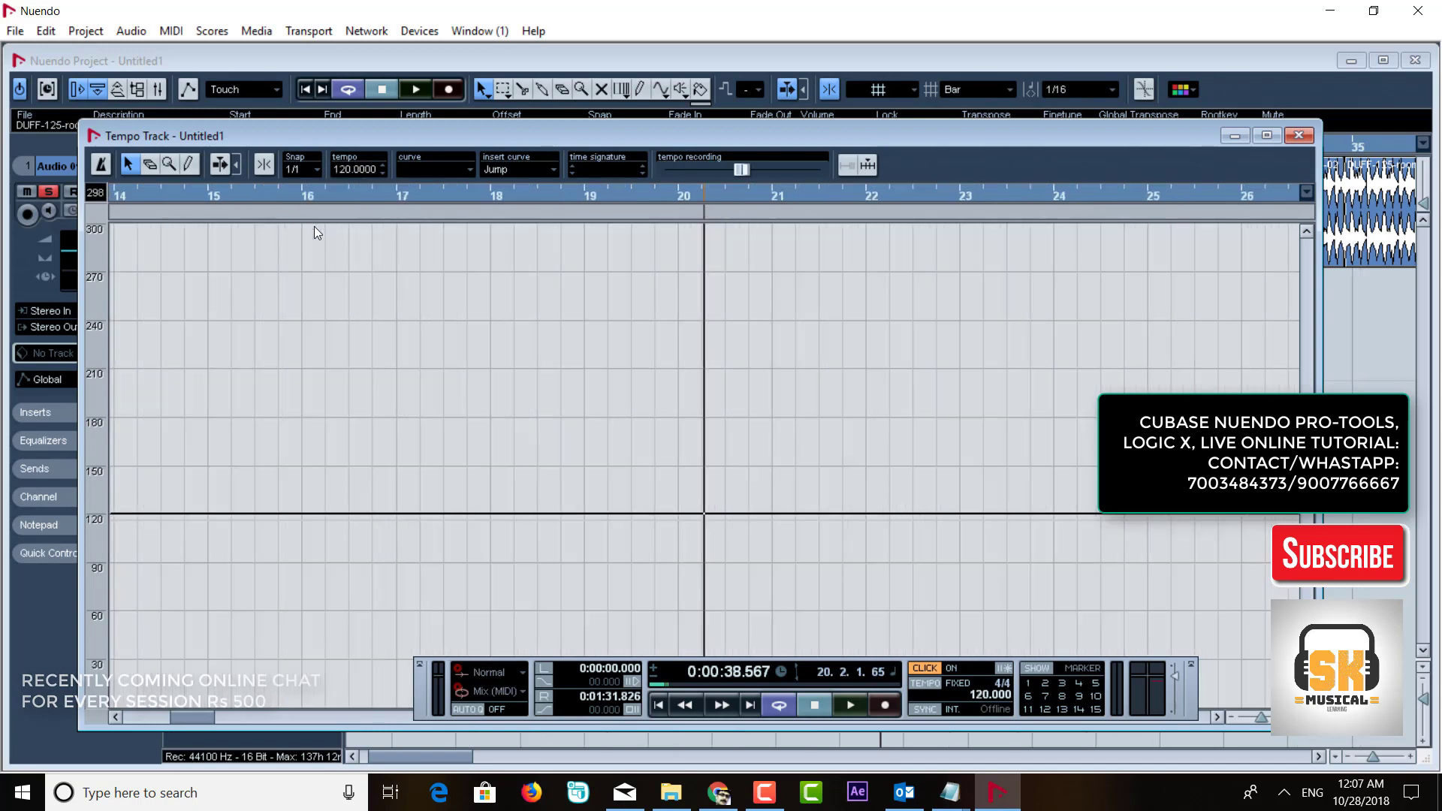
{"action": "key", "text": "g"}
{"action": "key", "text": "g"}
{"action": "key", "text": "g"}
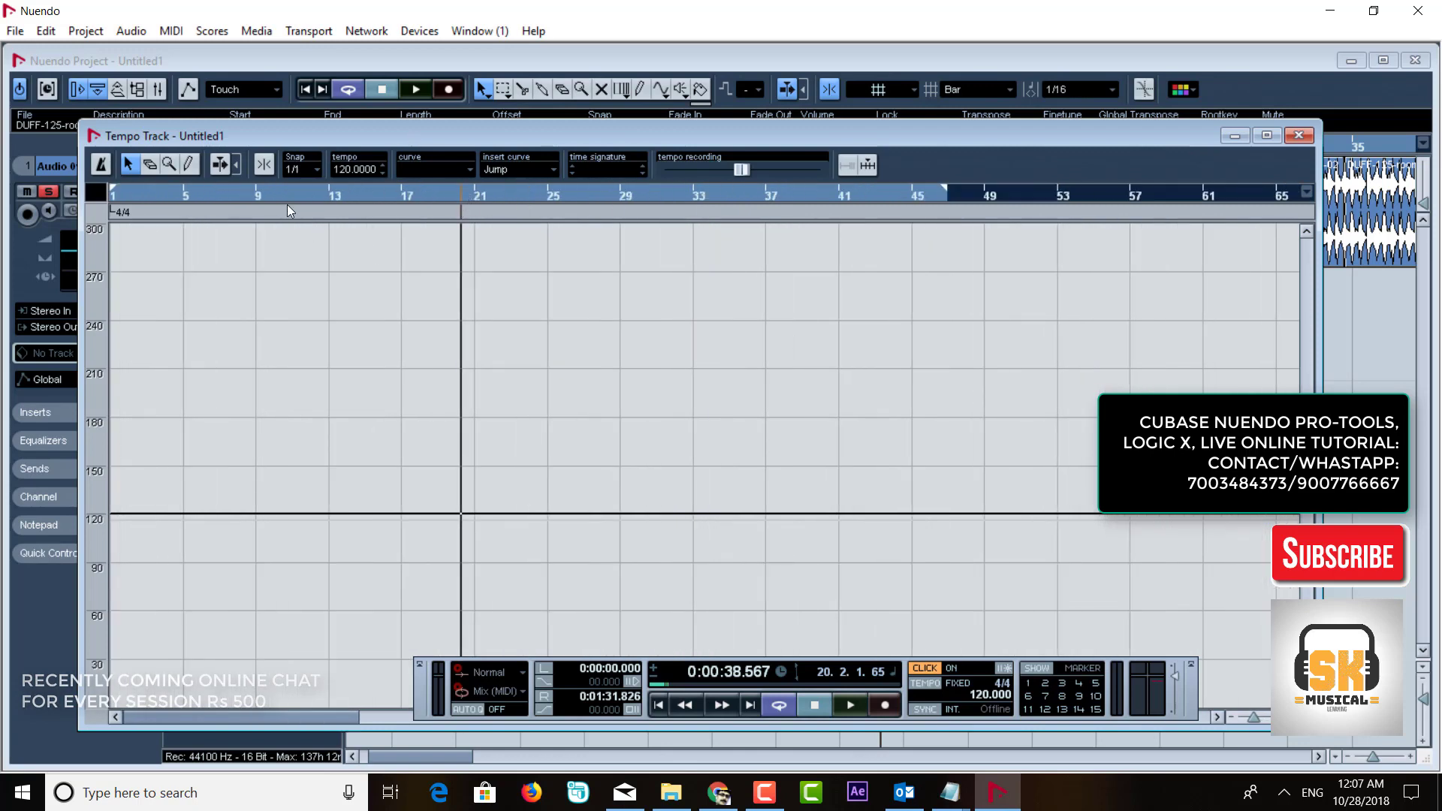
{"action": "left_click", "coordinate": [924, 683]}
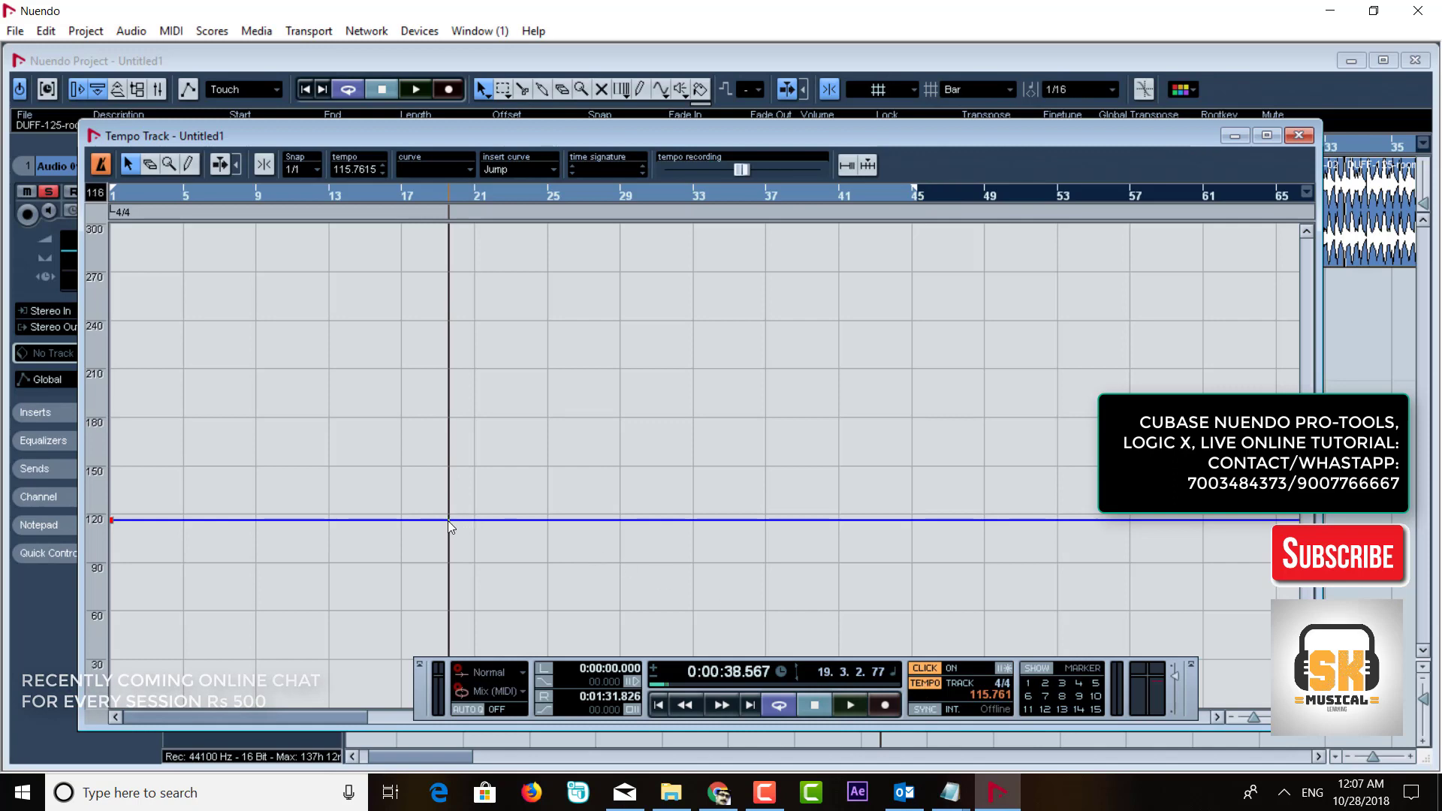
{"action": "left_click", "coordinate": [381, 194]}
{"action": "left_click", "coordinate": [345, 195]}
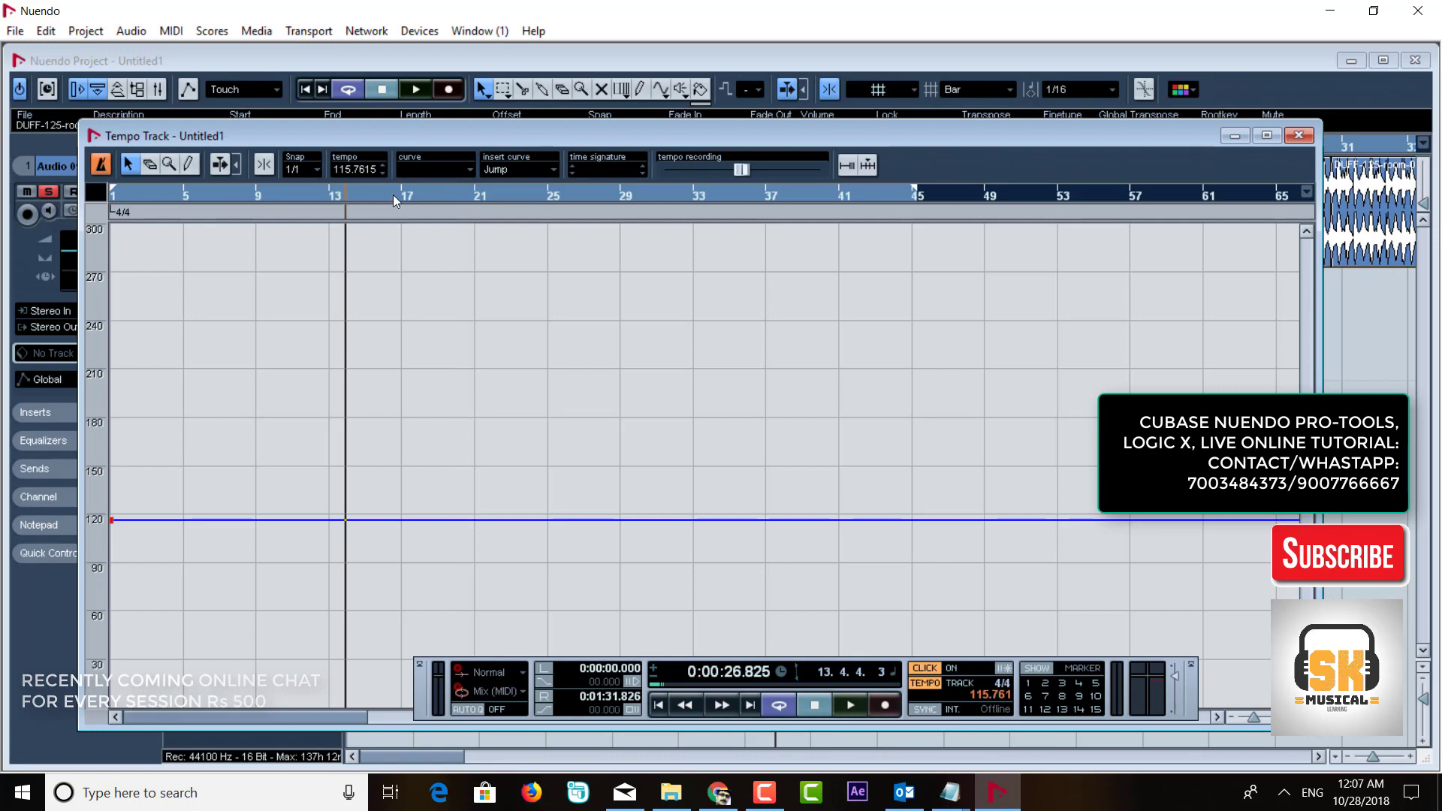
{"action": "left_click_drag", "start_coordinate": [380, 194], "coordinate": [660, 193]}
{"action": "left_click", "coordinate": [665, 196]}
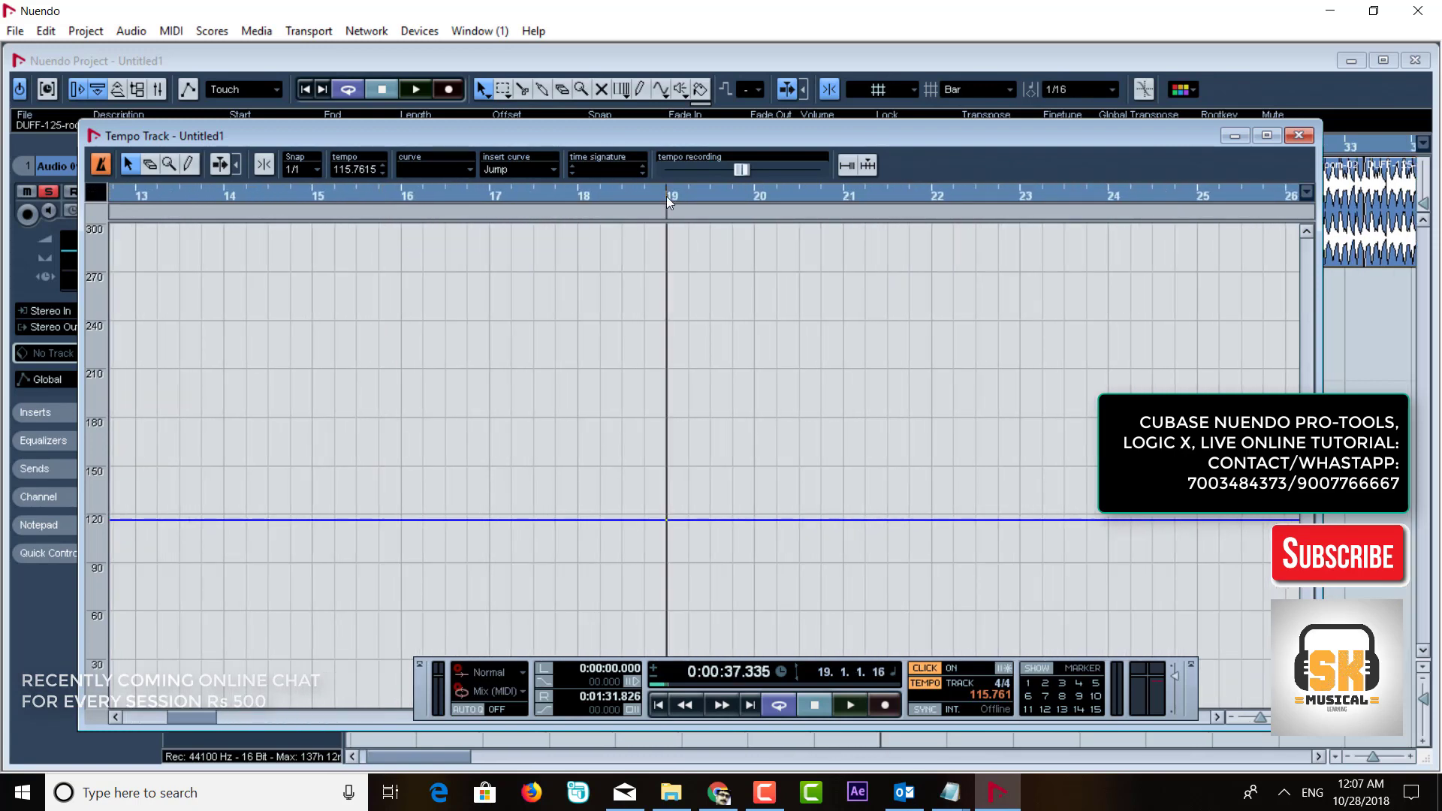
Step: Draw a tempo point at bar 19, raise it to 122 BPM, and close the Tempo Track
{"action": "left_click", "coordinate": [188, 164]}
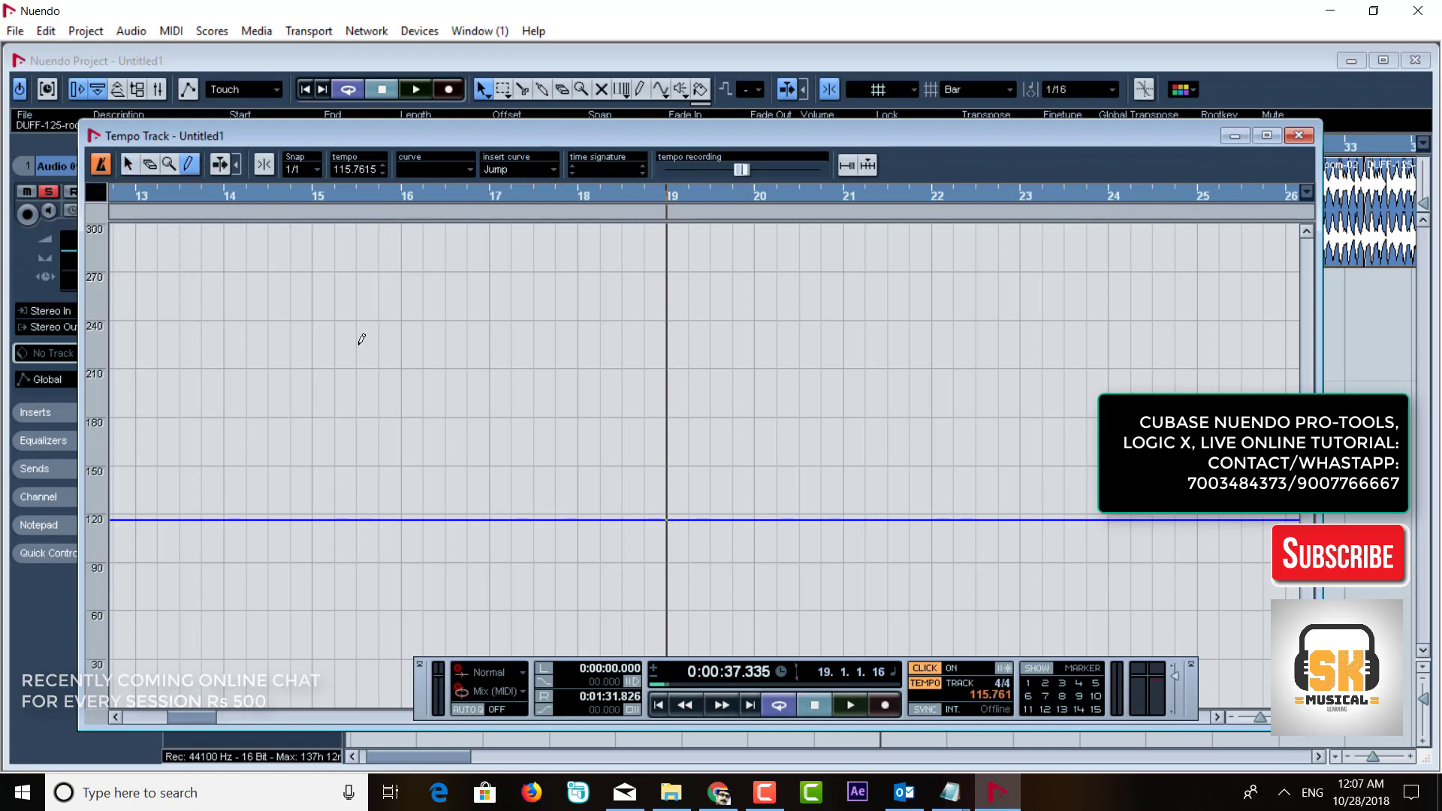
{"action": "left_click", "coordinate": [666, 519]}
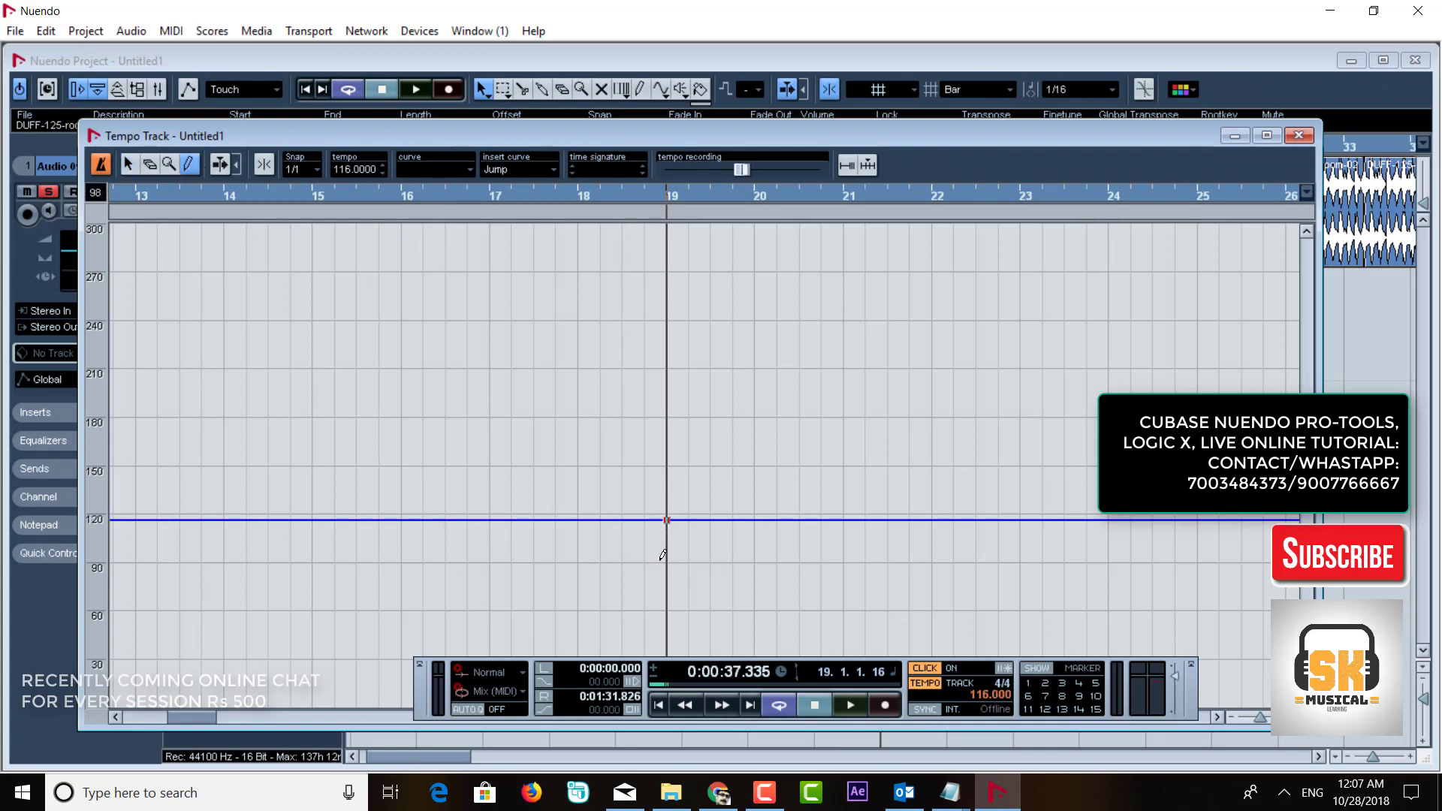
{"action": "left_click", "coordinate": [346, 169]}
{"action": "left_click", "coordinate": [129, 165]}
{"action": "left_click_drag", "start_coordinate": [669, 518], "coordinate": [669, 511]}
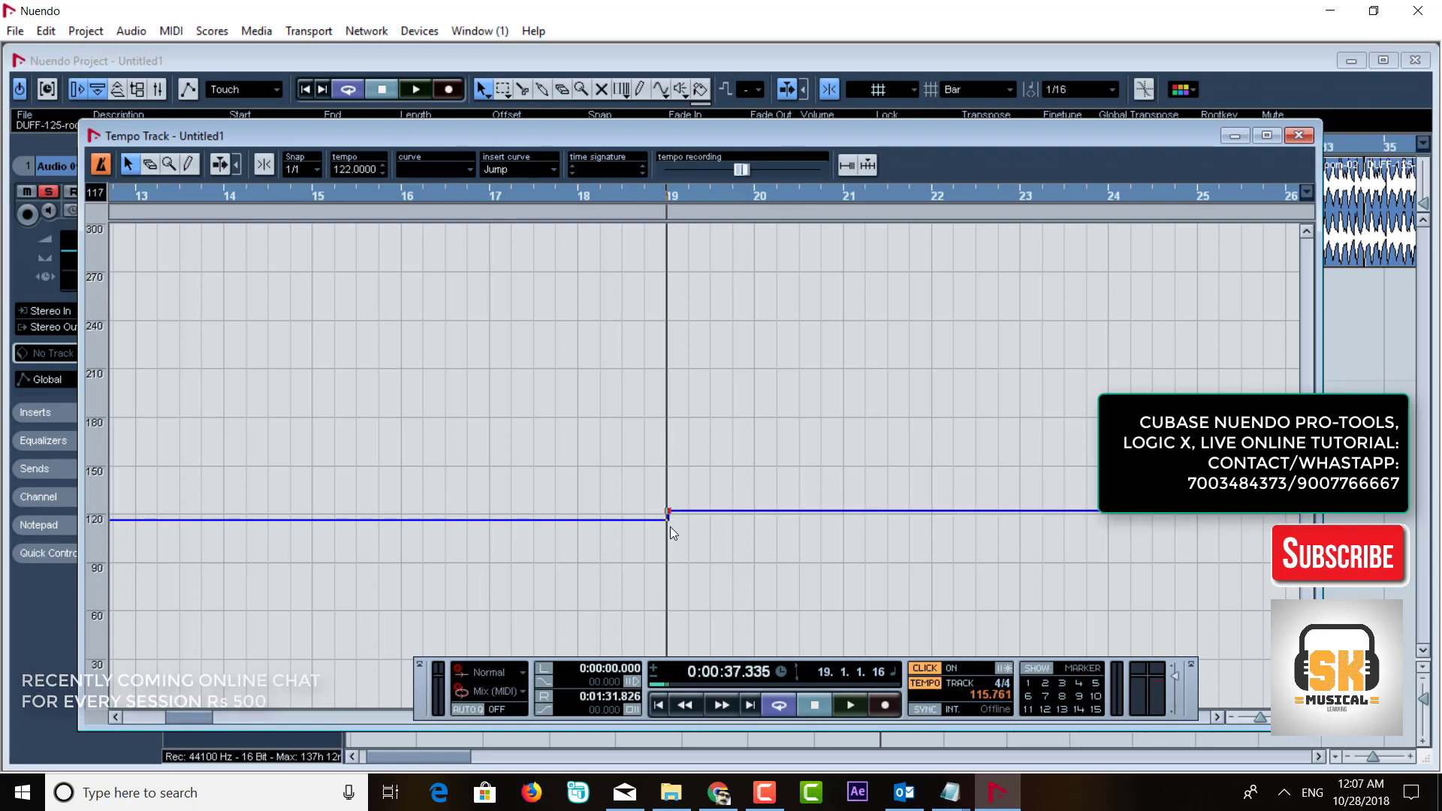
{"action": "left_click_drag", "start_coordinate": [658, 203], "coordinate": [693, 380]}
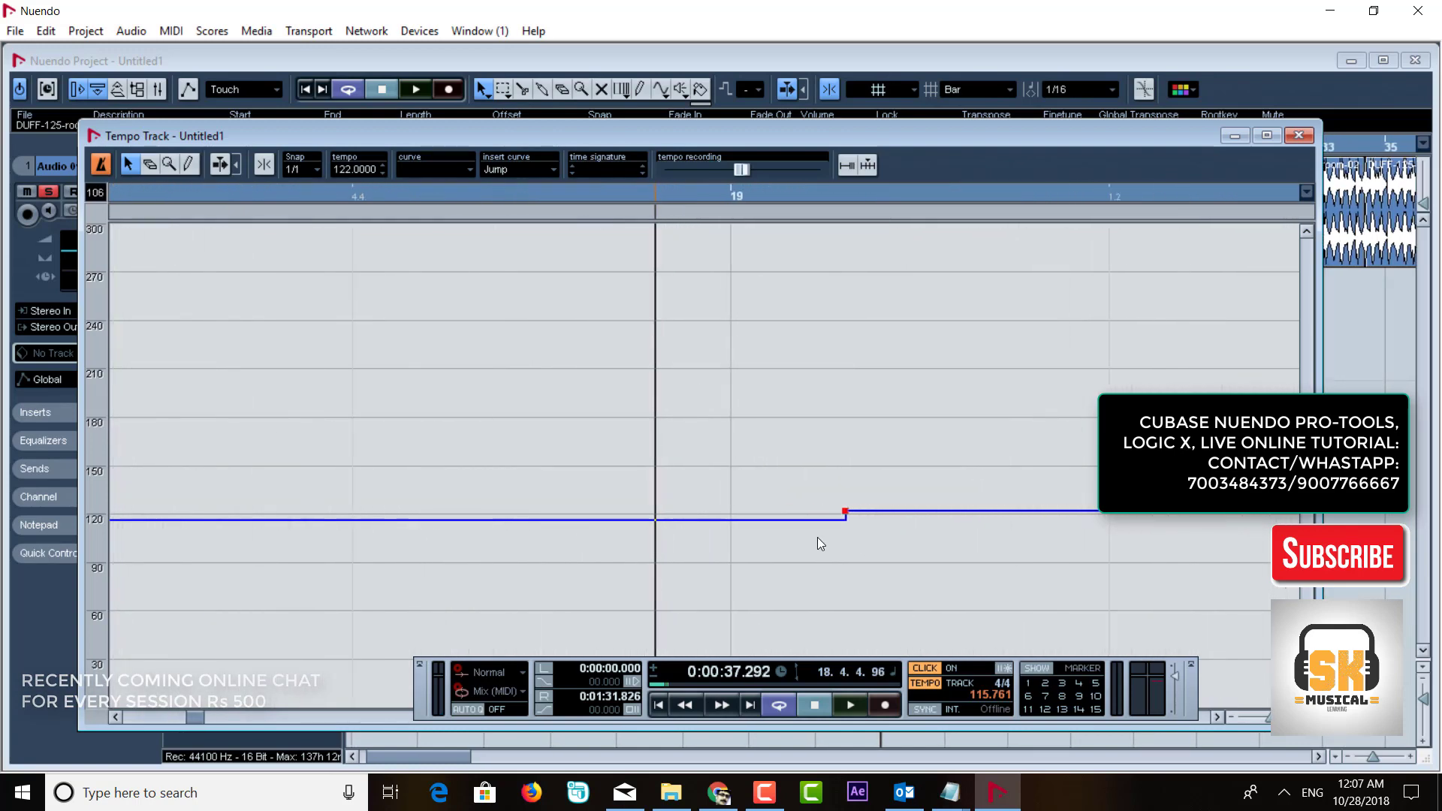
{"action": "left_click", "coordinate": [1298, 136]}
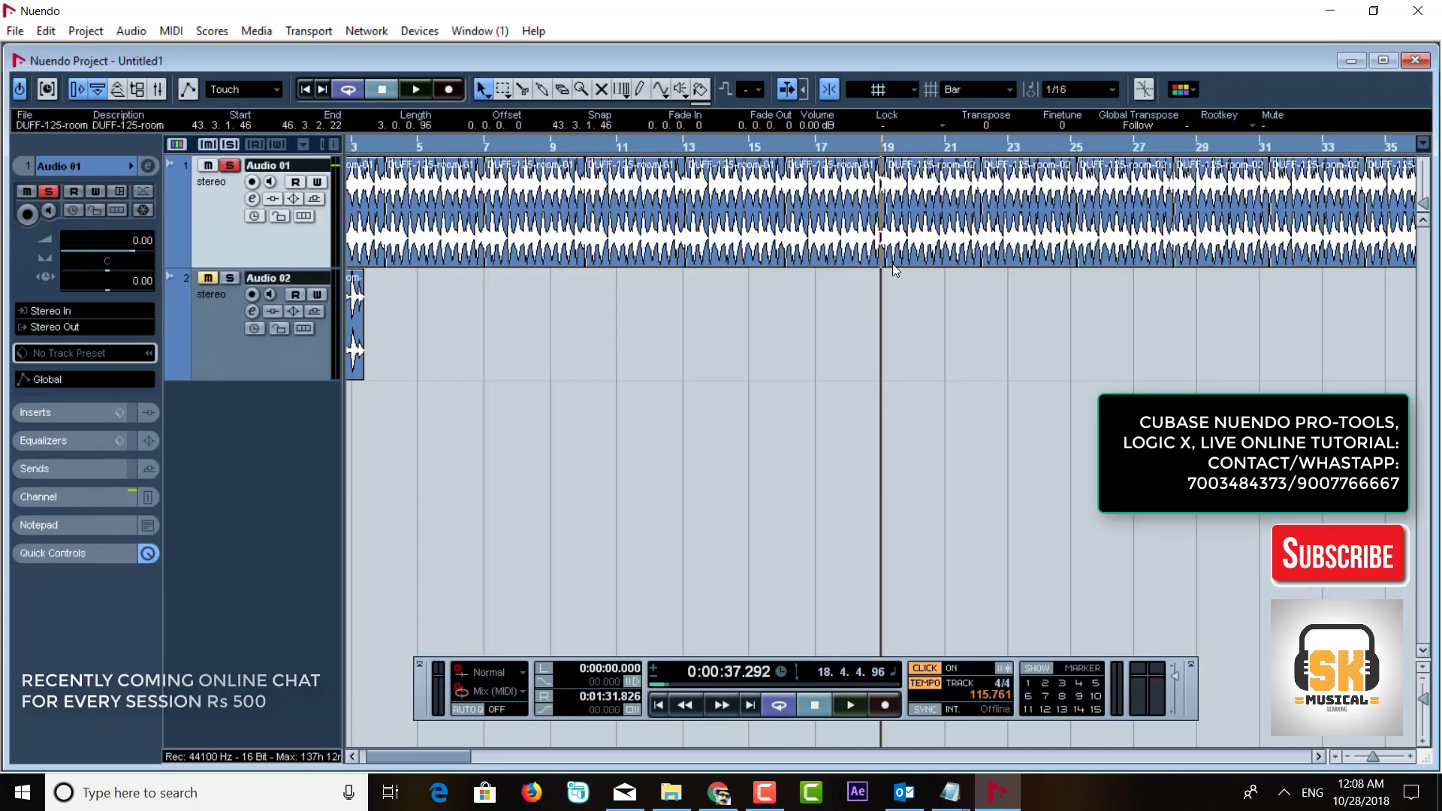
Step: Play Audio 01 from about bar 13 through the tempo change at bar 19, and stop playback
{"action": "left_click", "coordinate": [682, 149]}
{"action": "key", "text": "space"}
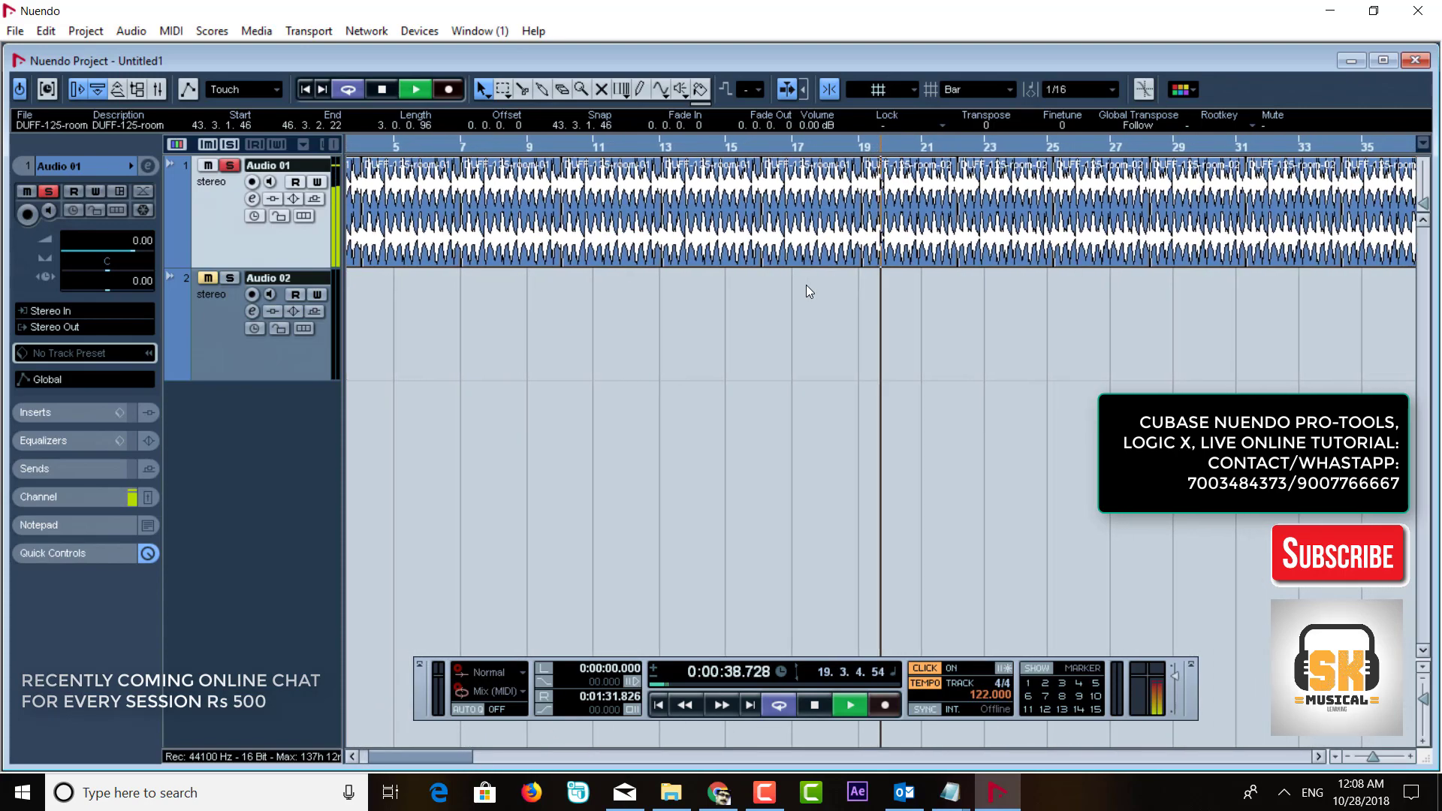
{"action": "key", "text": "space"}
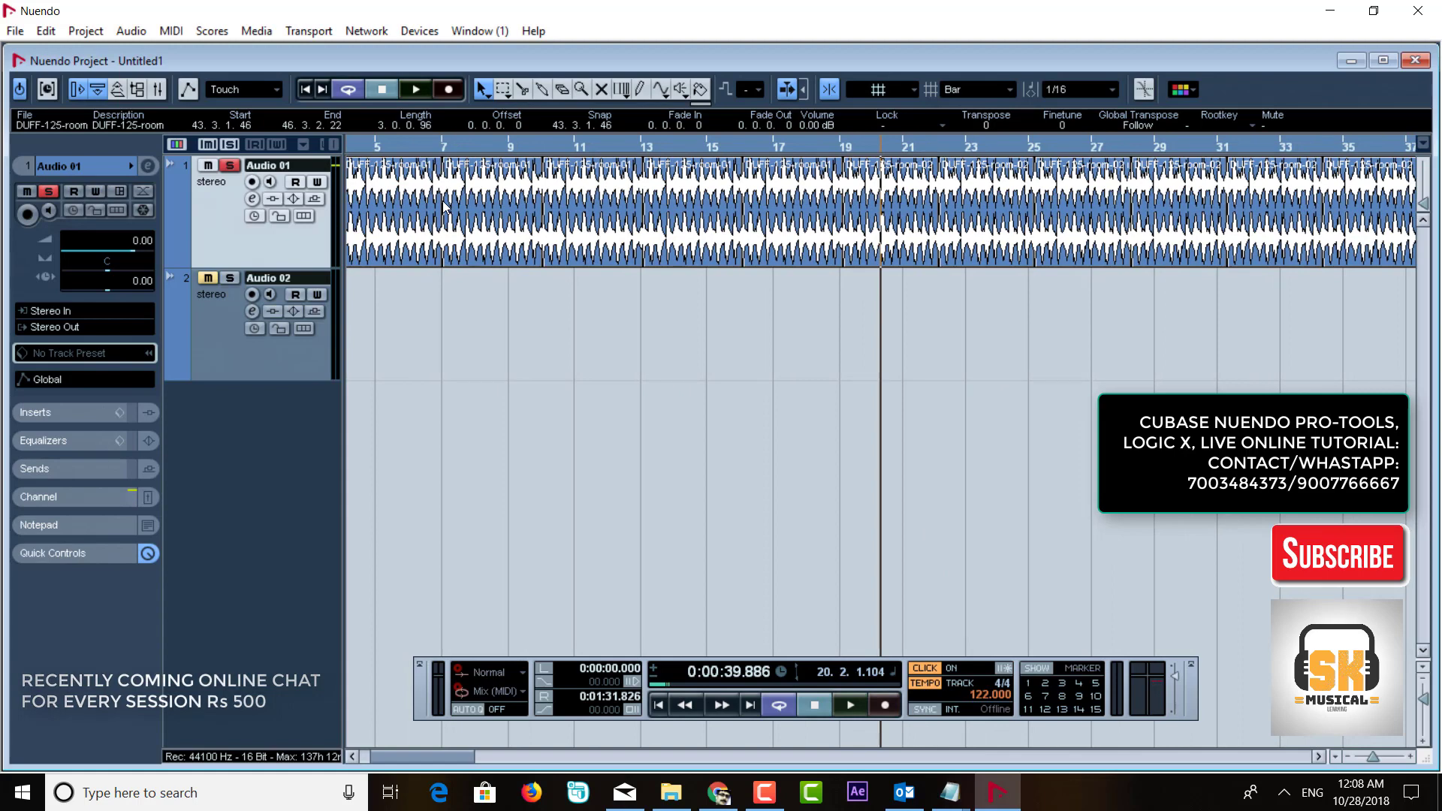
Step: Reopen the Tempo Track and set the opening tempo to 115 BPM
{"action": "key", "text": "ctrl+t"}
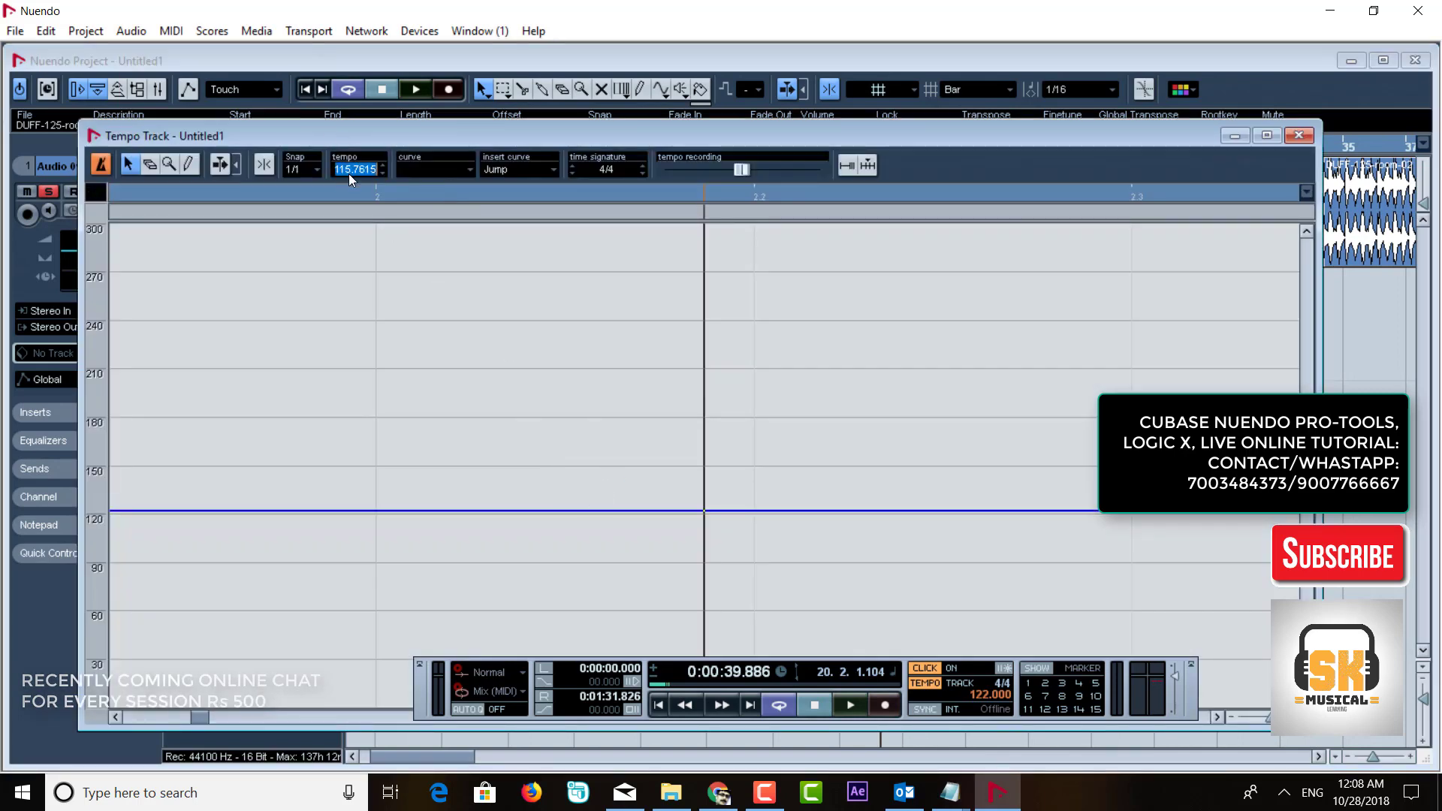
{"action": "key", "text": "Return"}
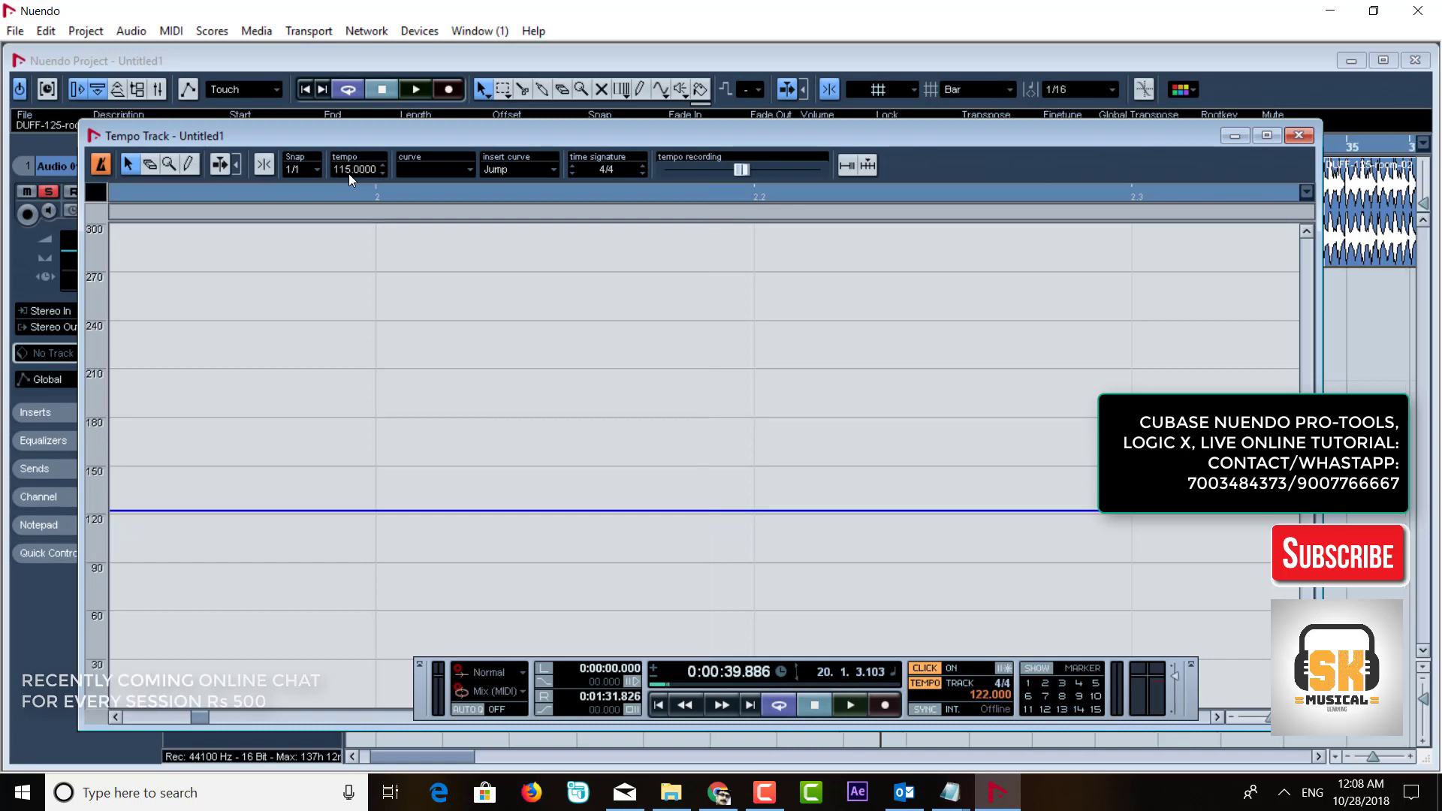
Step: Try to set the tempo from bar 19 onward to 120 BPM without selecting its tempo point
{"action": "key", "text": "h"}
{"action": "key", "text": "h"}
{"action": "key", "text": "h"}
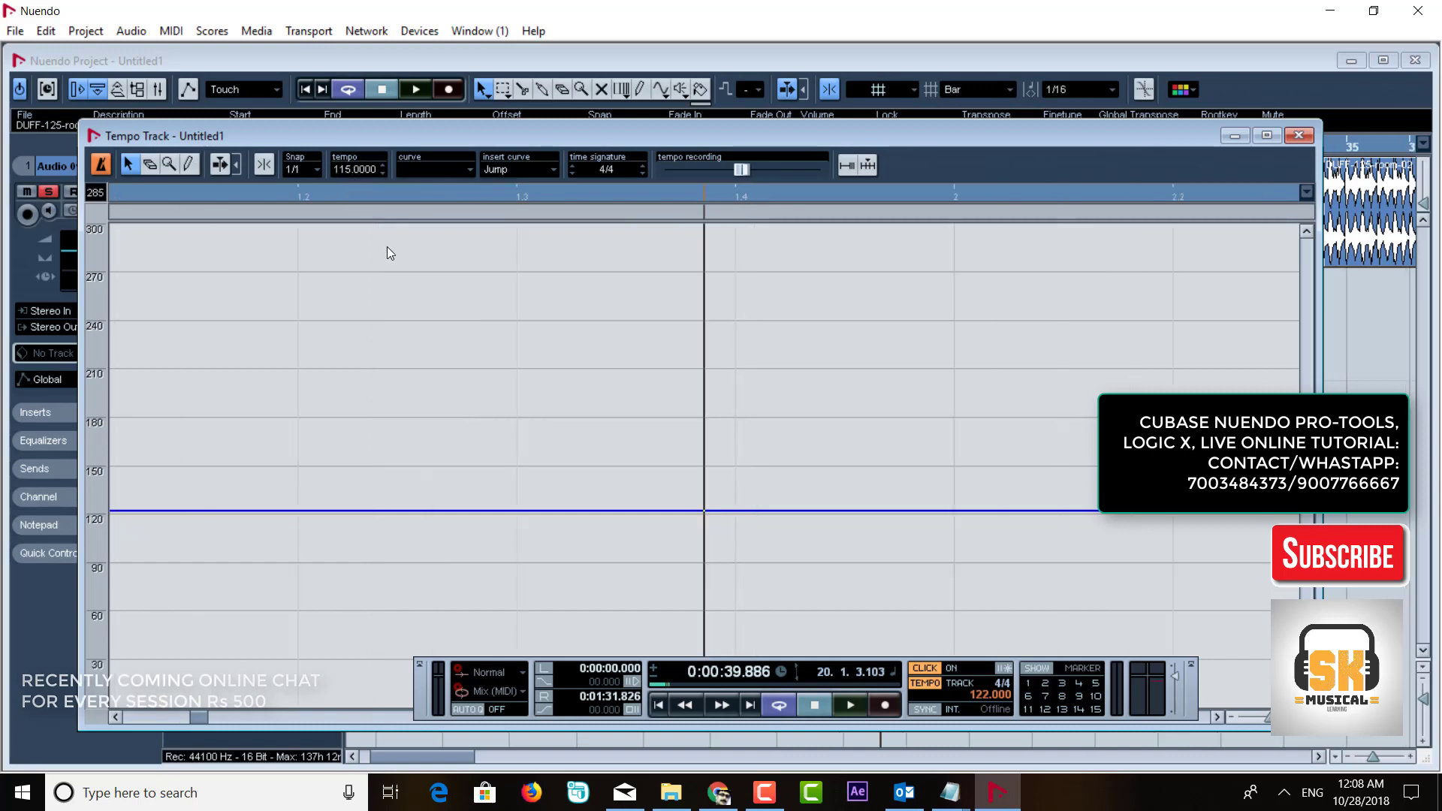
{"action": "key", "text": "h"}
{"action": "key", "text": "h"}
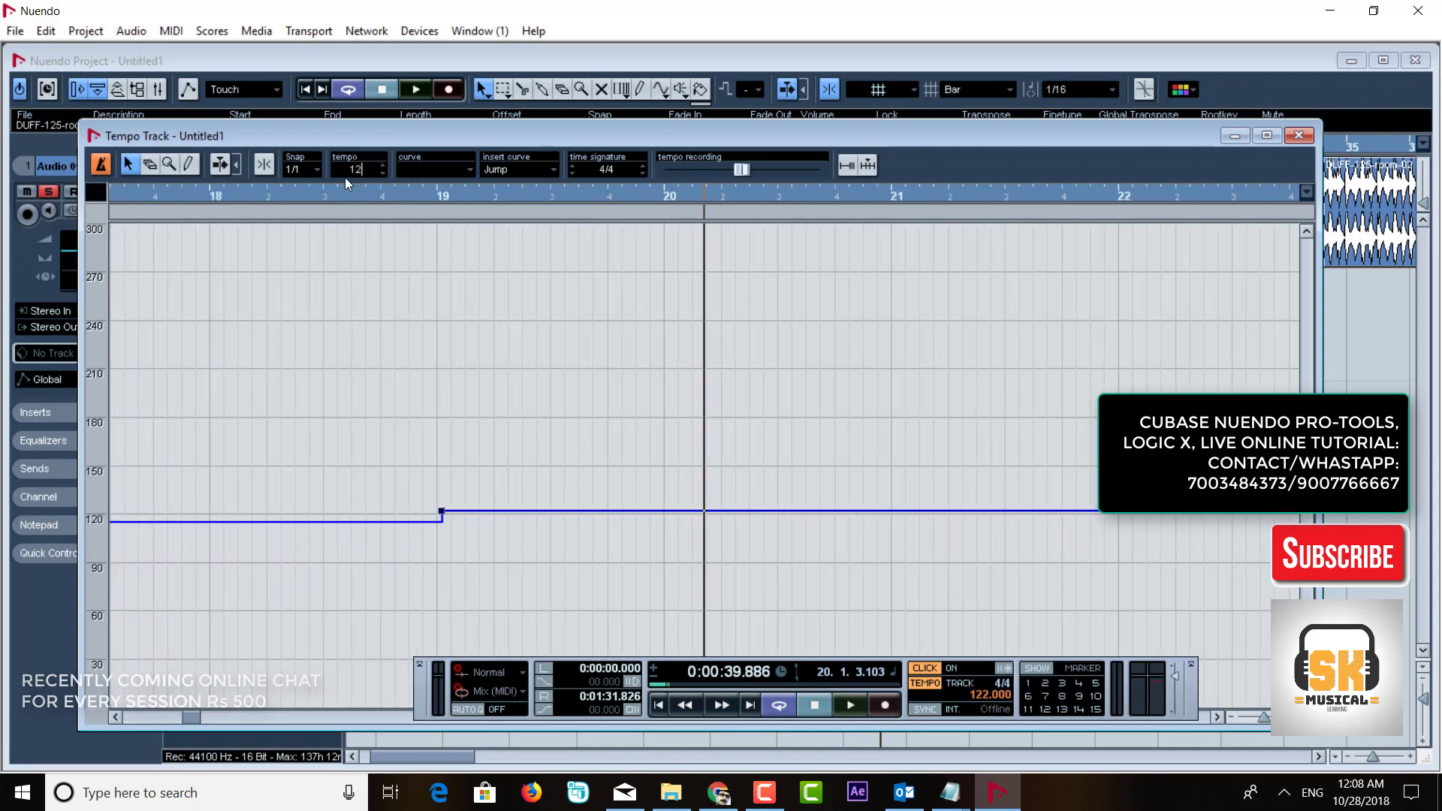
{"action": "key", "text": "Return"}
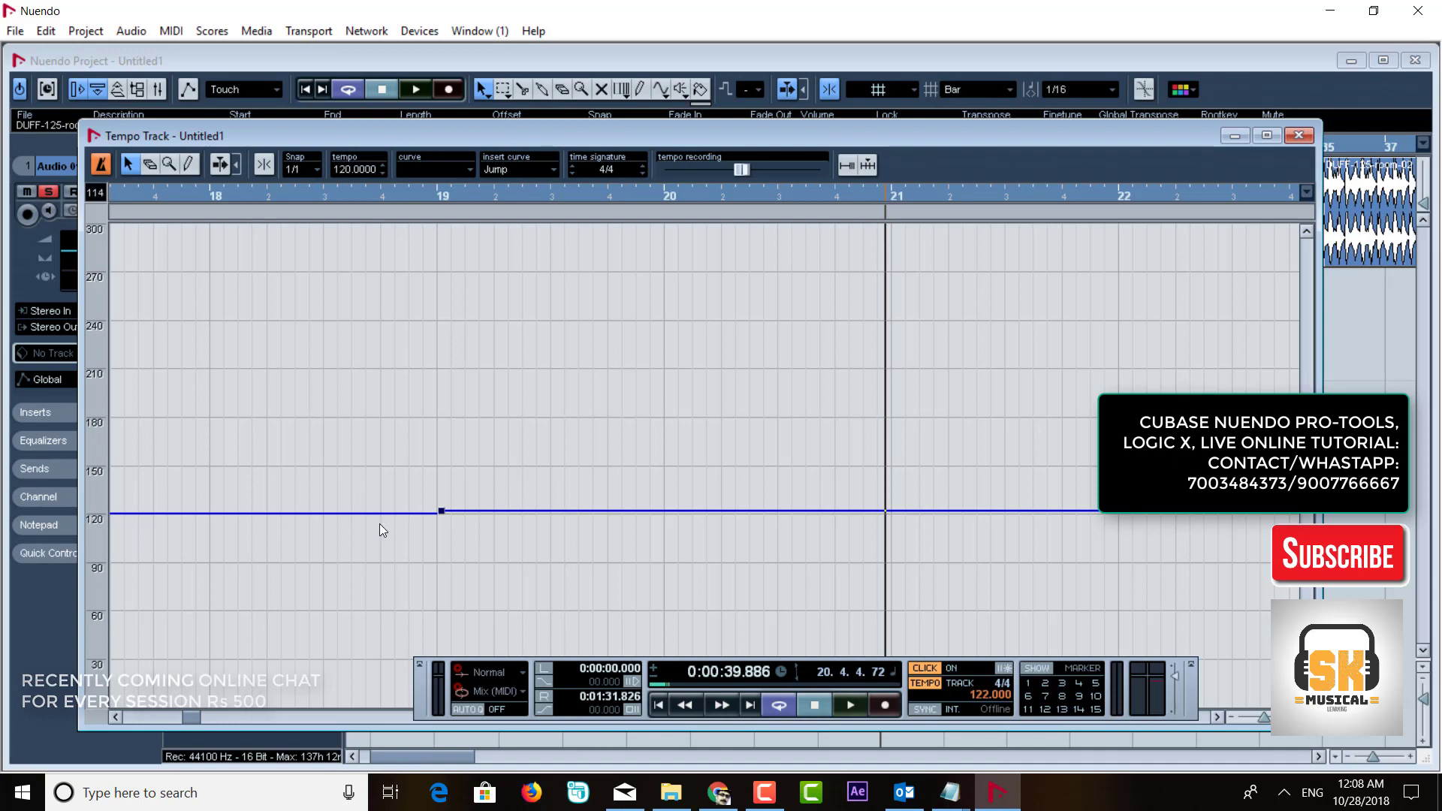
Step: Select the opening and bar 19 tempo points and lower them together, bringing bar 19 to 115 BPM
{"action": "left_click", "coordinate": [363, 512]}
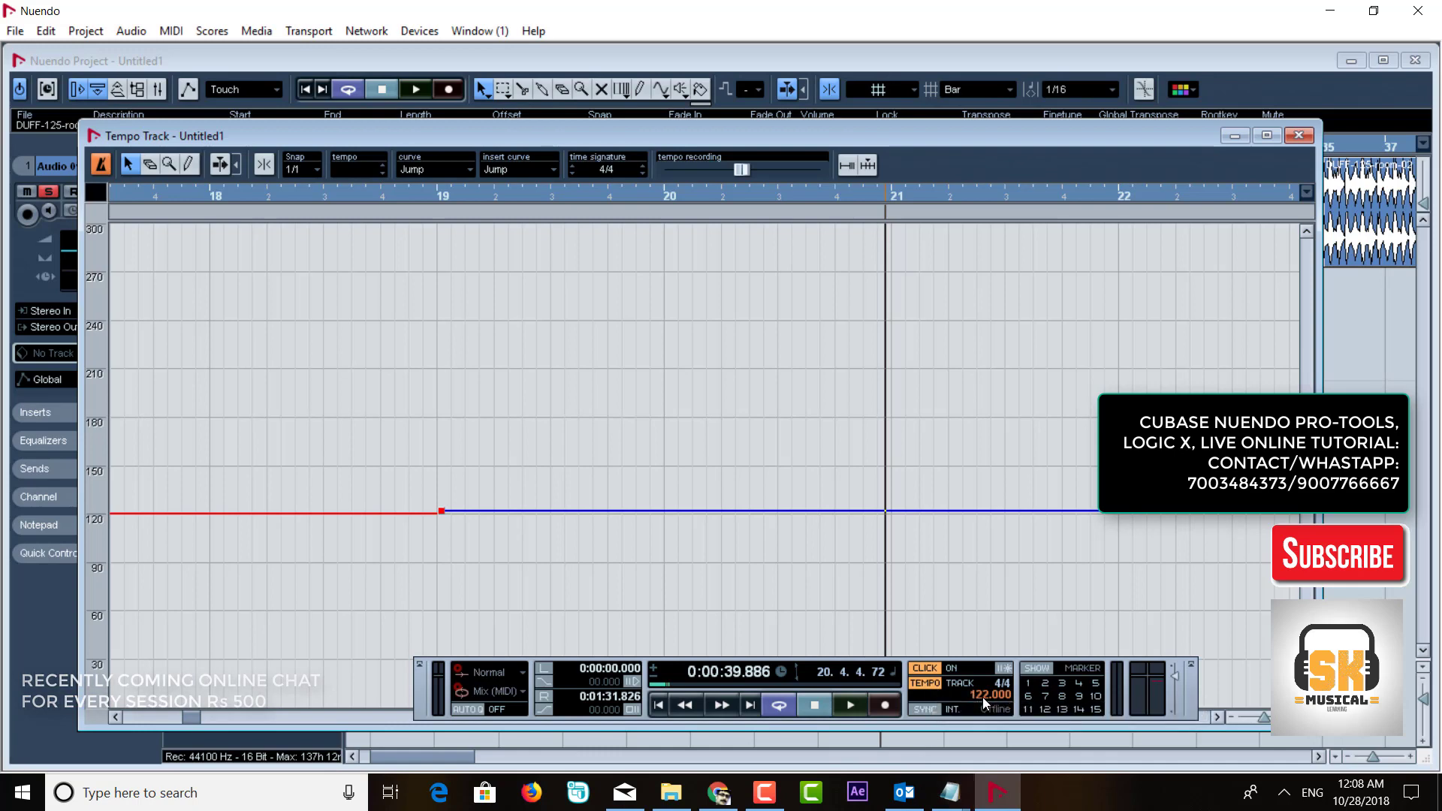
{"action": "left_click", "coordinate": [930, 686]}
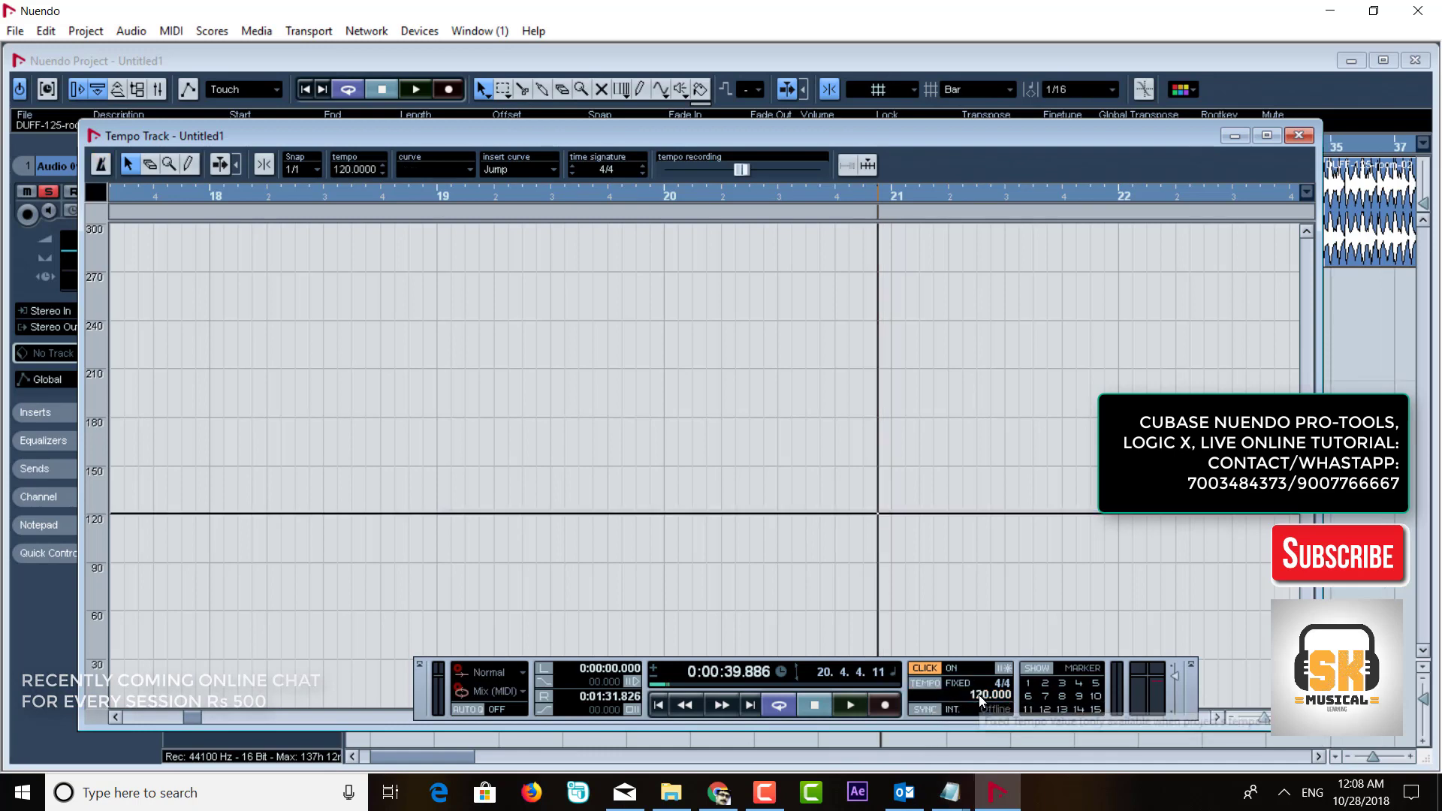
{"action": "left_click", "coordinate": [925, 683]}
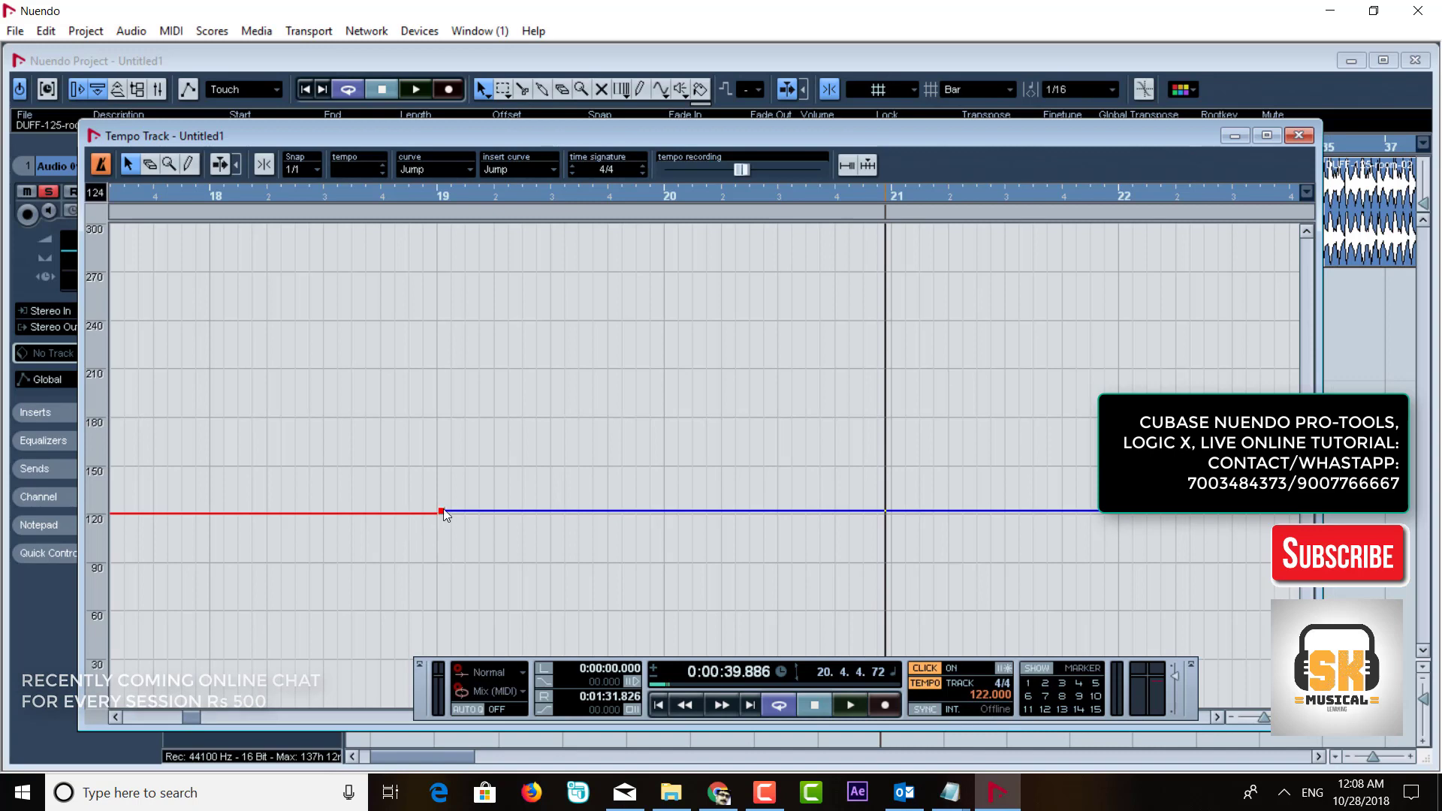
{"action": "left_click_drag", "start_coordinate": [440, 516], "coordinate": [441, 523]}
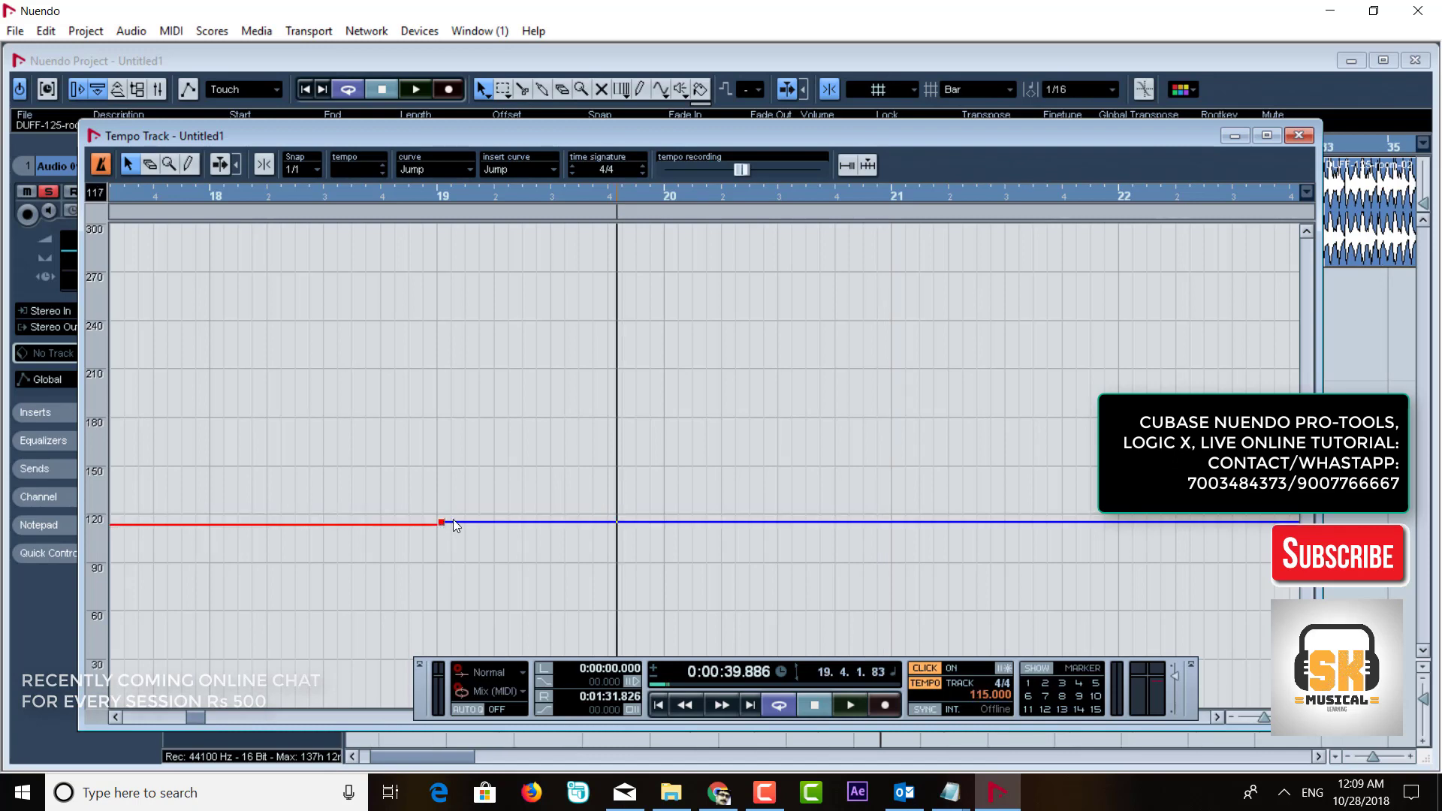
Step: Draw an extra tempo point just after bar 19 and move it close to the barline at 120 BPM
{"action": "left_click", "coordinate": [191, 164]}
{"action": "left_click", "coordinate": [449, 520]}
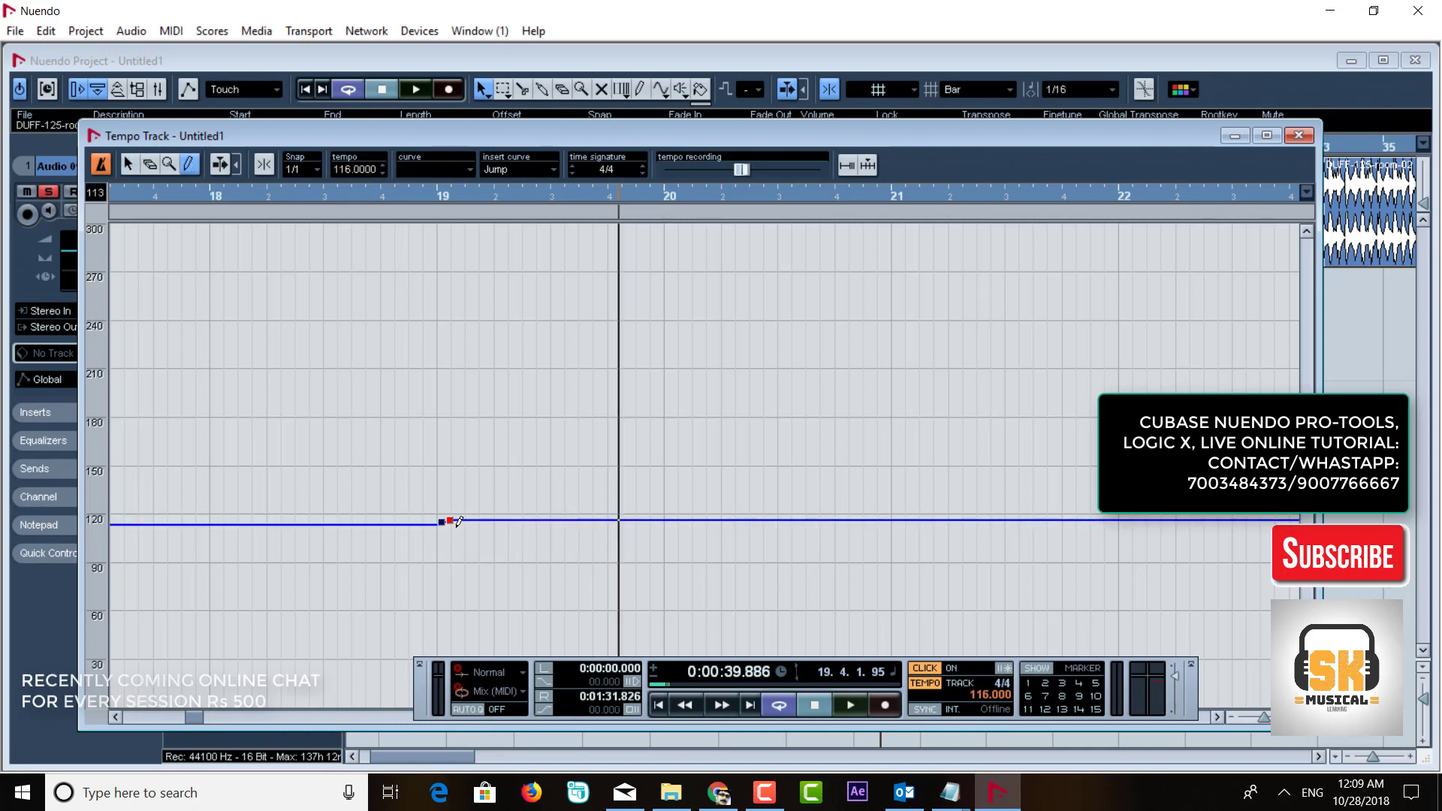
{"action": "left_click", "coordinate": [127, 164]}
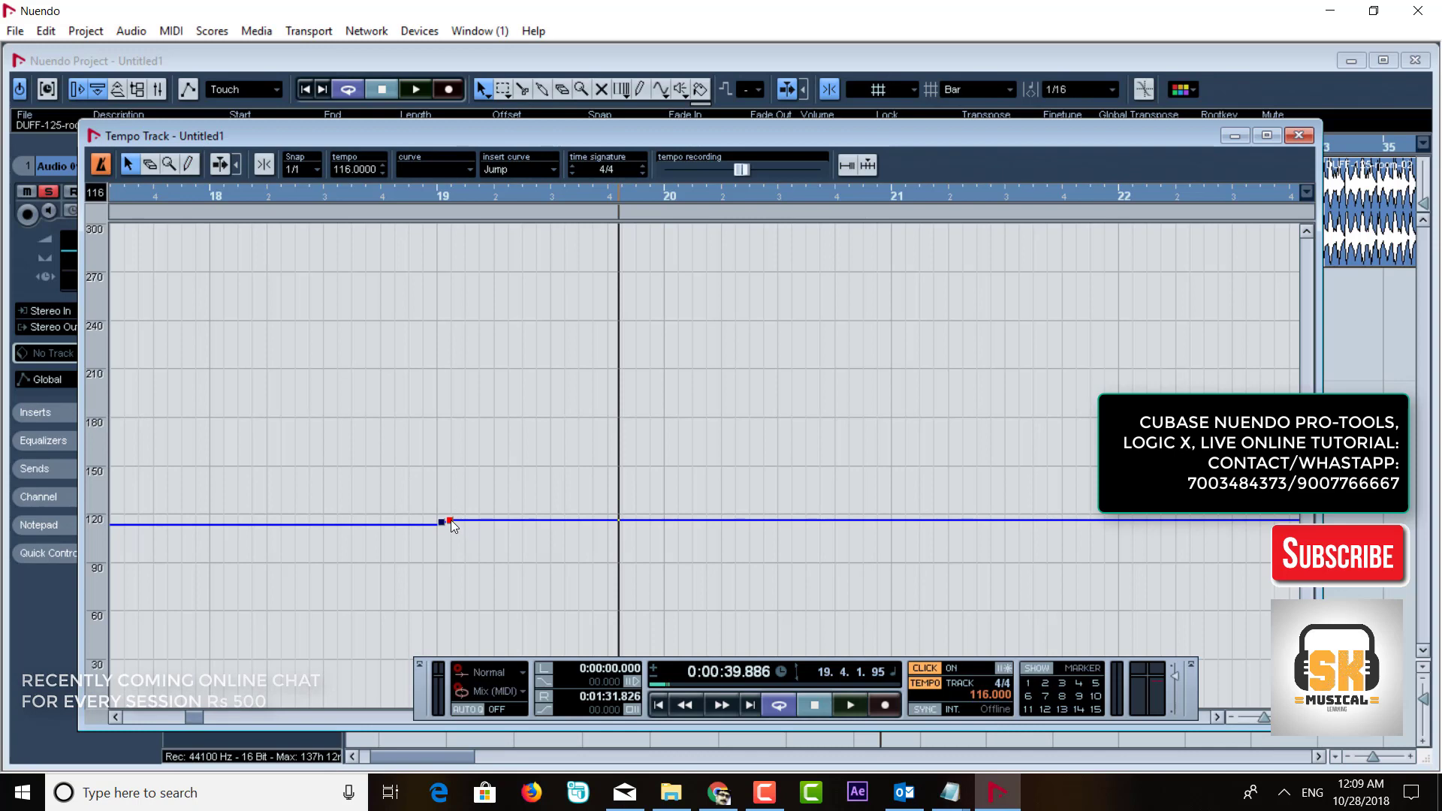
{"action": "left_click_drag", "start_coordinate": [450, 519], "coordinate": [443, 512]}
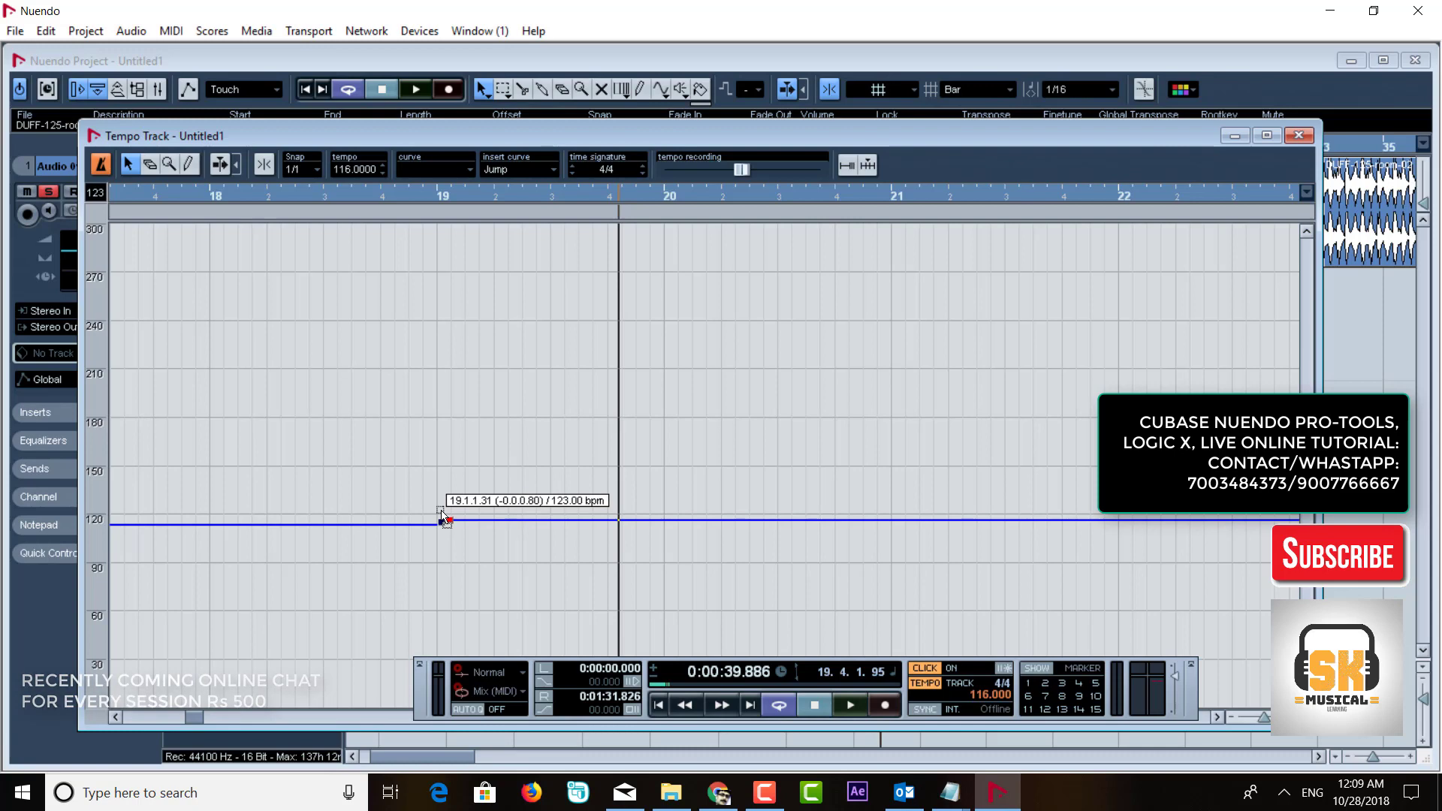
{"action": "left_click_drag", "start_coordinate": [440, 513], "coordinate": [442, 517]}
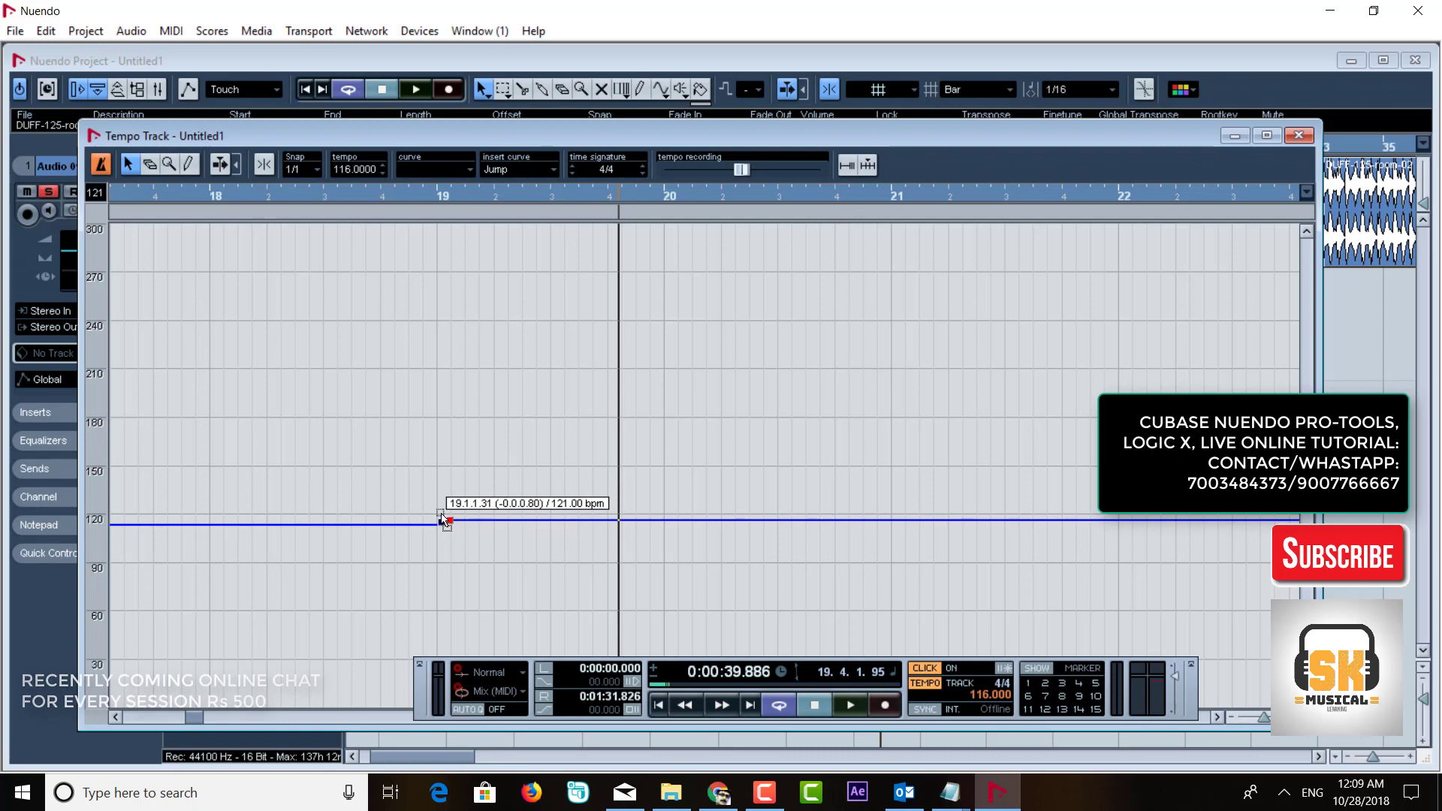
{"action": "left_click_drag", "start_coordinate": [442, 517], "coordinate": [445, 520]}
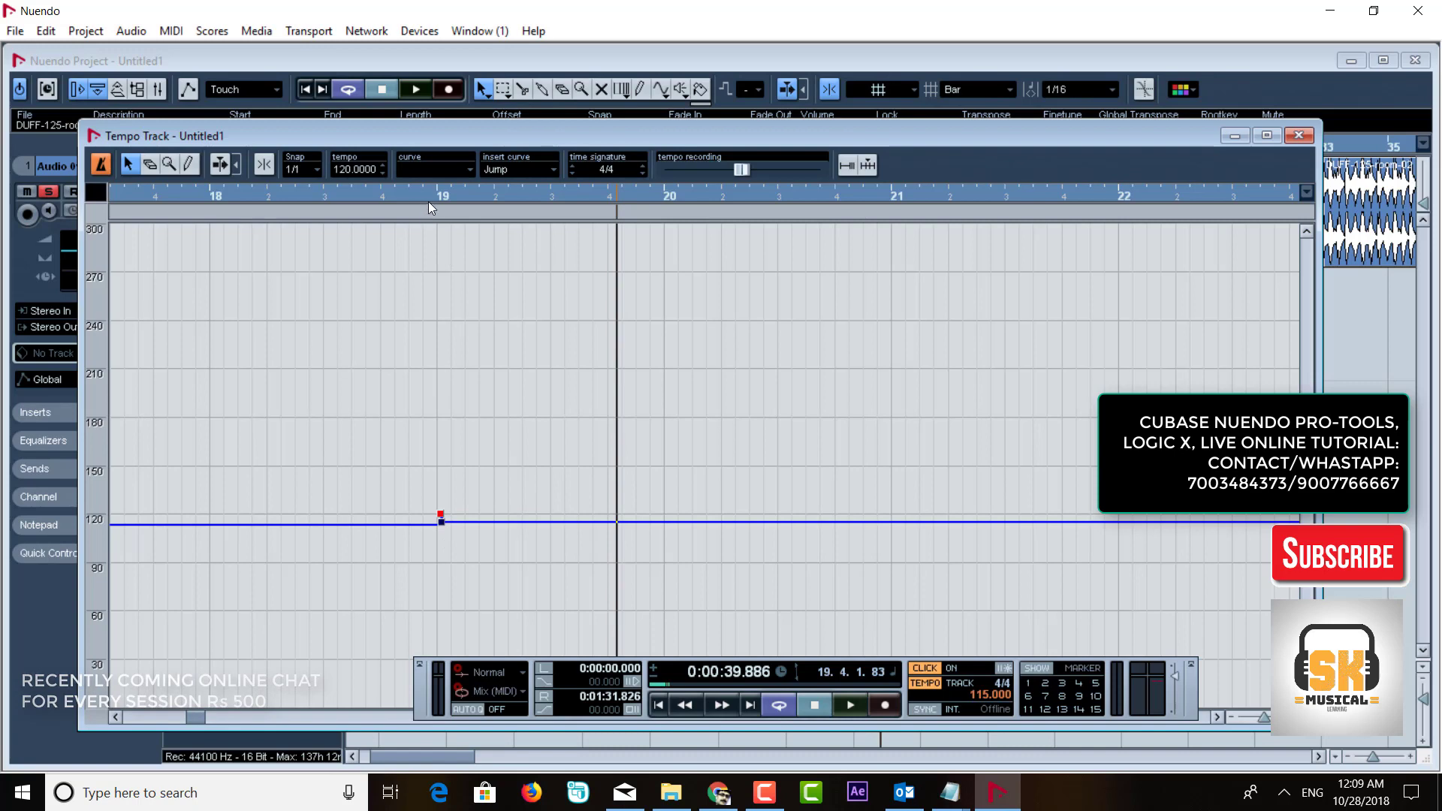
Step: Move the 120 BPM tempo point back to bar 19 and raise the neighbouring point to 120 BPM
{"action": "left_click_drag", "start_coordinate": [428, 201], "coordinate": [437, 291]}
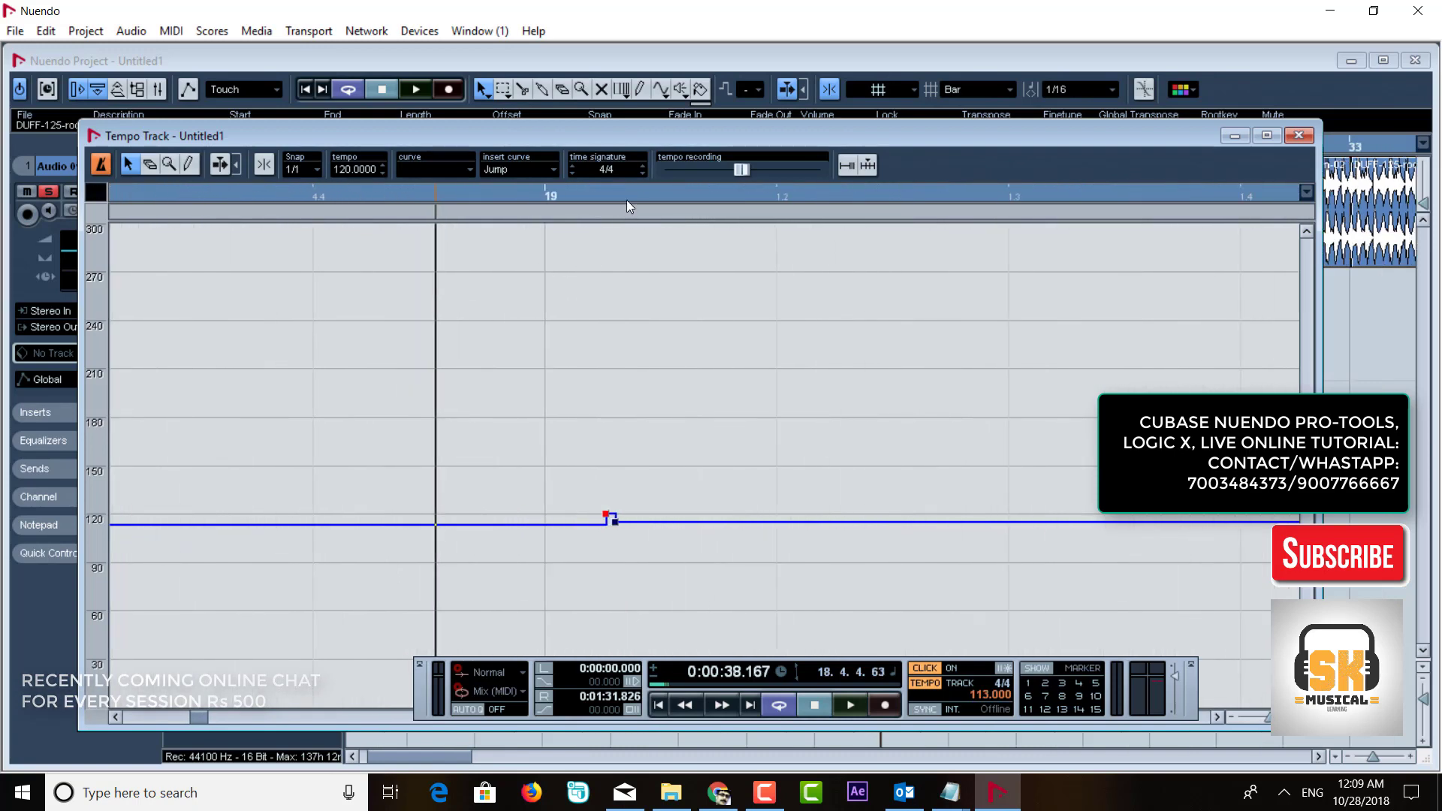
{"action": "mouse_move", "coordinate": [628, 202]}
{"action": "left_mouse_down"}
{"action": "mouse_move", "coordinate": [633, 254]}
{"action": "mouse_move", "coordinate": [635, 203]}
{"action": "left_mouse_up"}
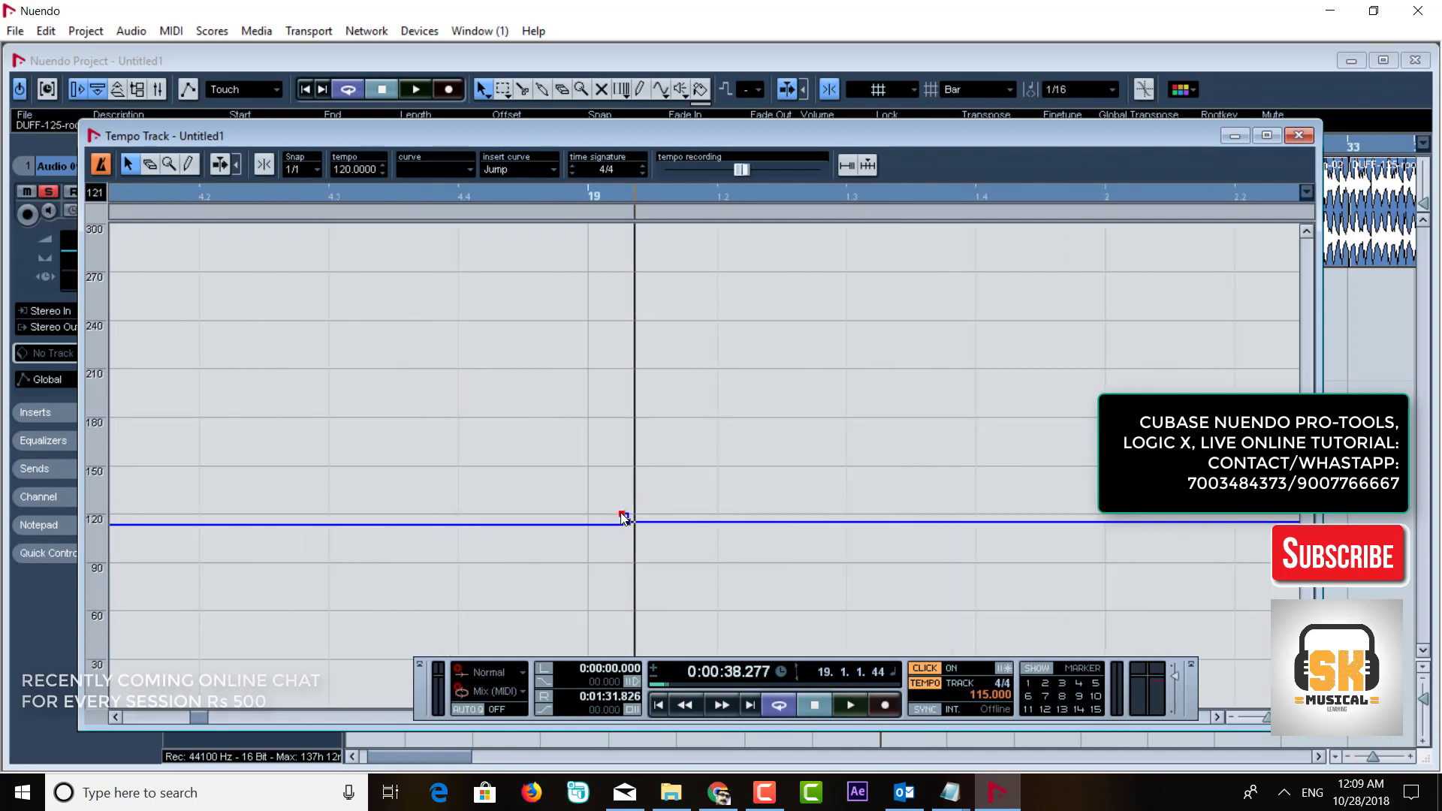
{"action": "mouse_move", "coordinate": [623, 517]}
{"action": "left_mouse_down"}
{"action": "mouse_move", "coordinate": [590, 518]}
{"action": "mouse_move", "coordinate": [626, 525]}
{"action": "left_mouse_up"}
{"action": "left_click", "coordinate": [615, 538]}
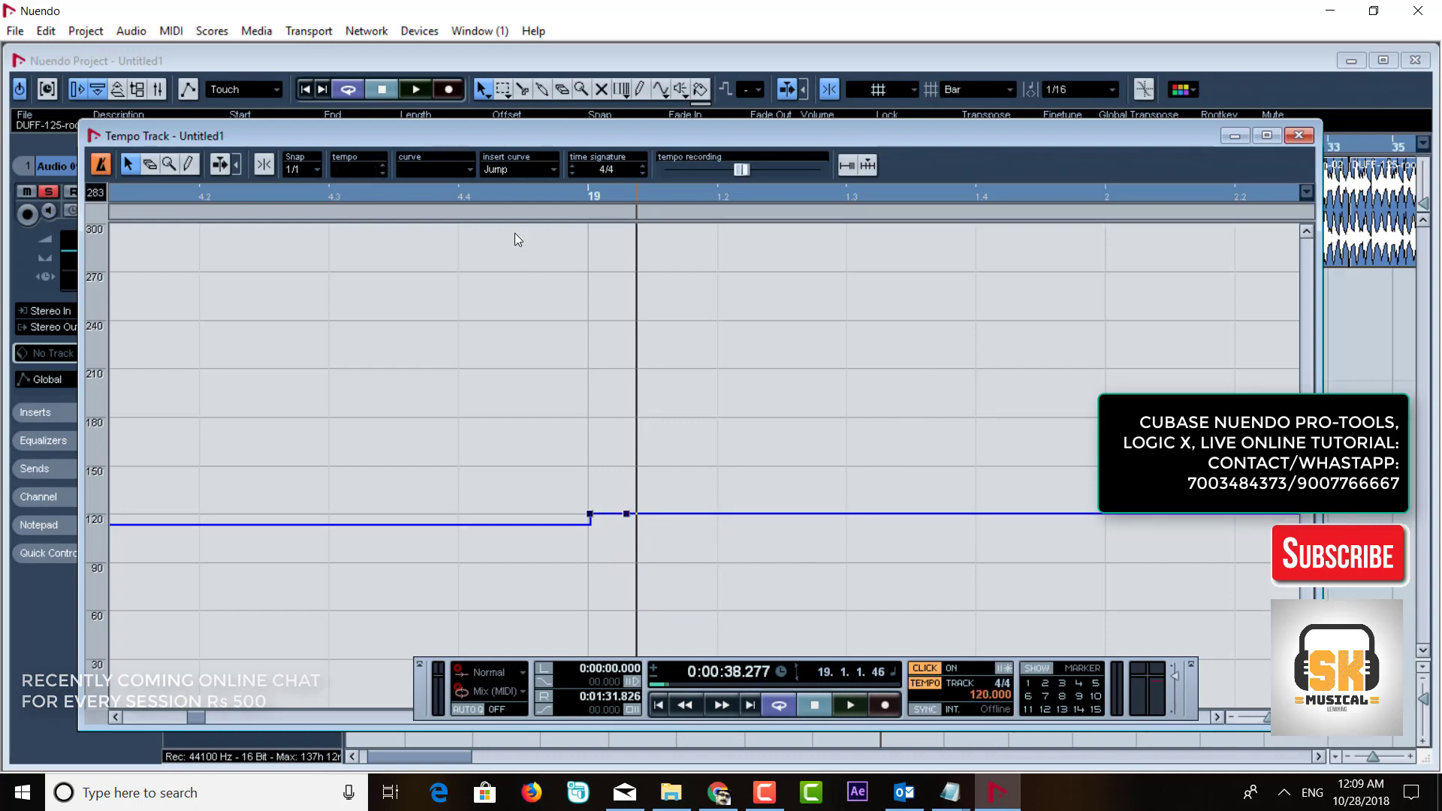
Step: Try to bring the second tempo point back onto bar 19 beside the first one
{"action": "left_click", "coordinate": [470, 196]}
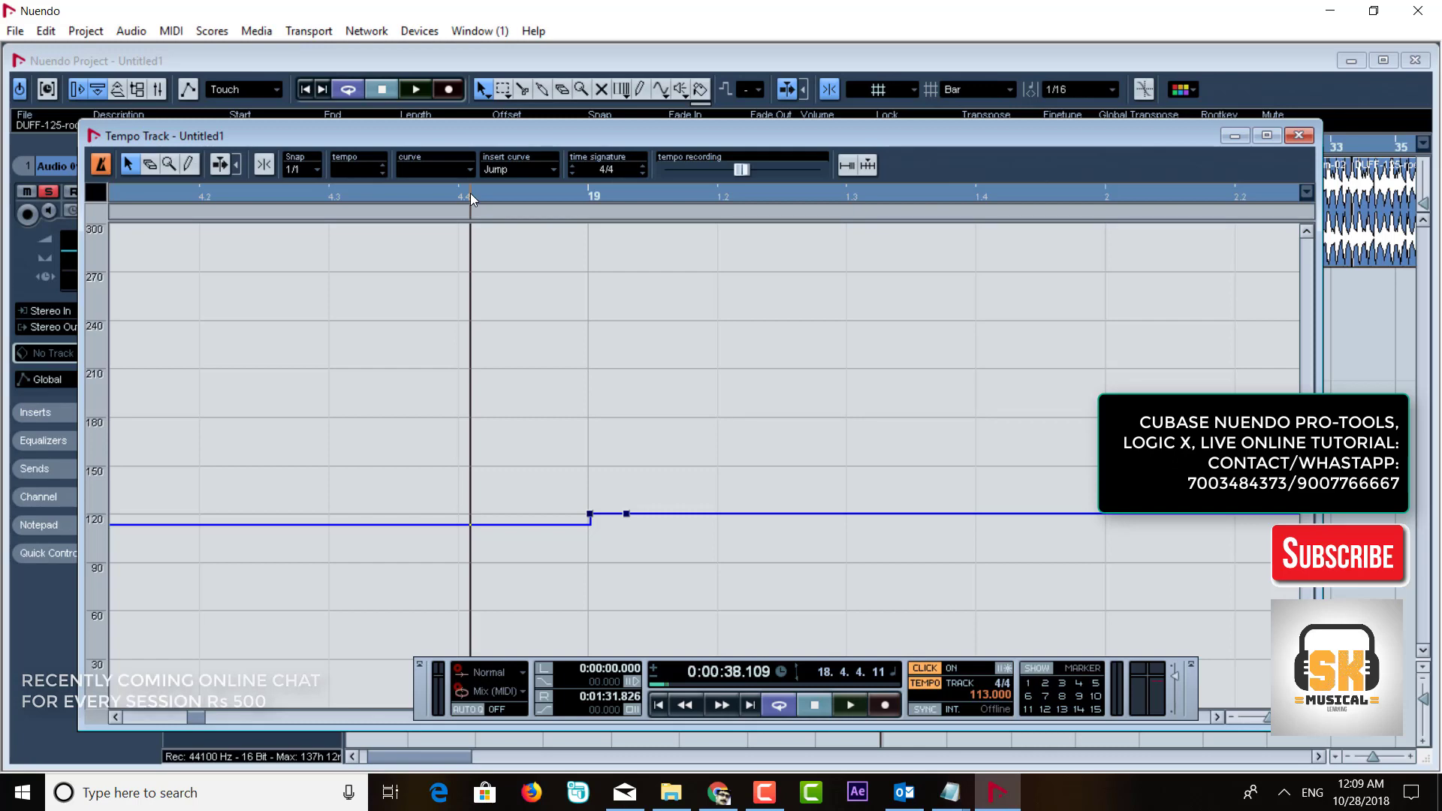
{"action": "left_click", "coordinate": [590, 515]}
{"action": "left_click_drag", "start_coordinate": [590, 517], "coordinate": [593, 524]}
{"action": "left_click_drag", "start_coordinate": [627, 517], "coordinate": [590, 521]}
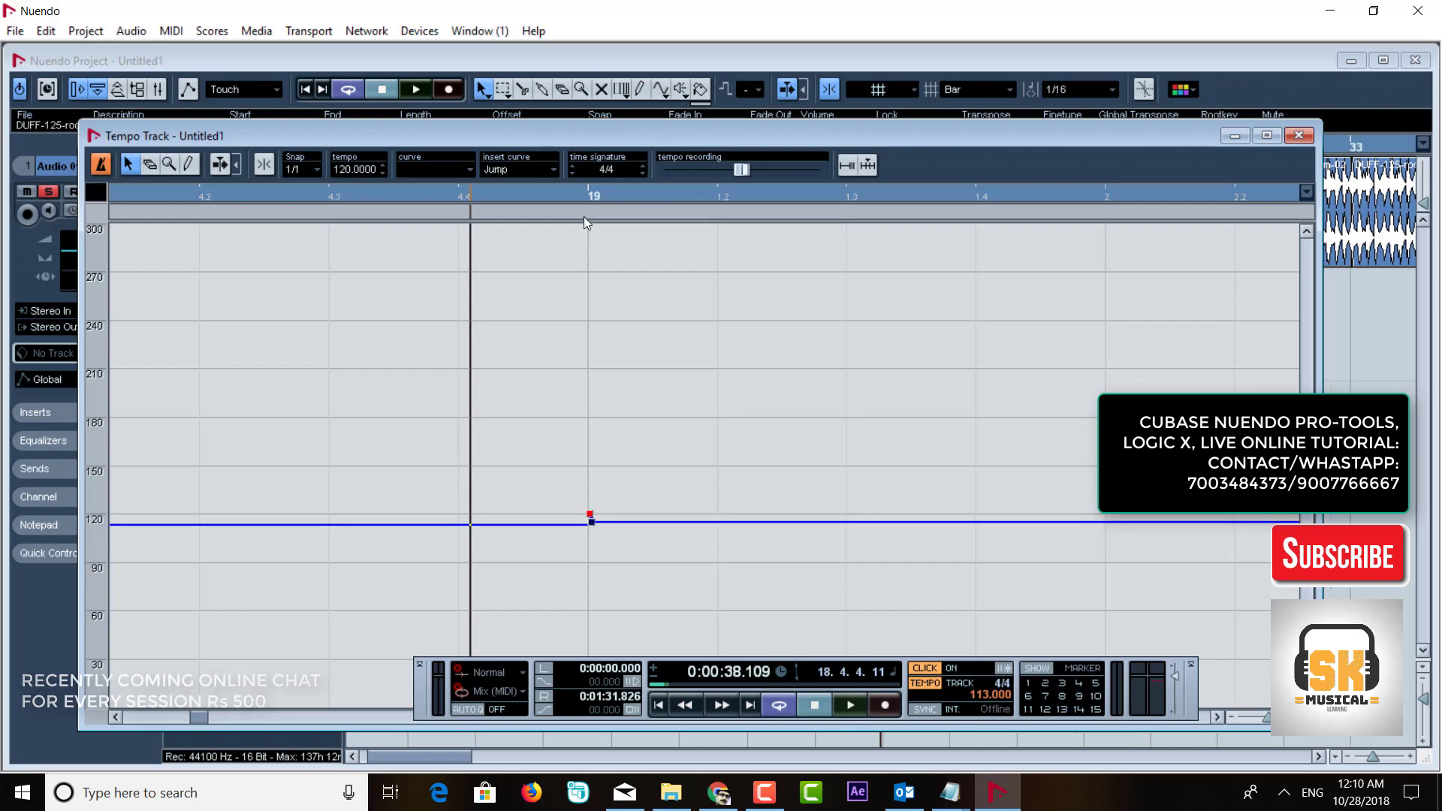
Step: Raise the second tempo point just after bar 19 to 120 BPM
{"action": "left_click_drag", "start_coordinate": [587, 196], "coordinate": [595, 304]}
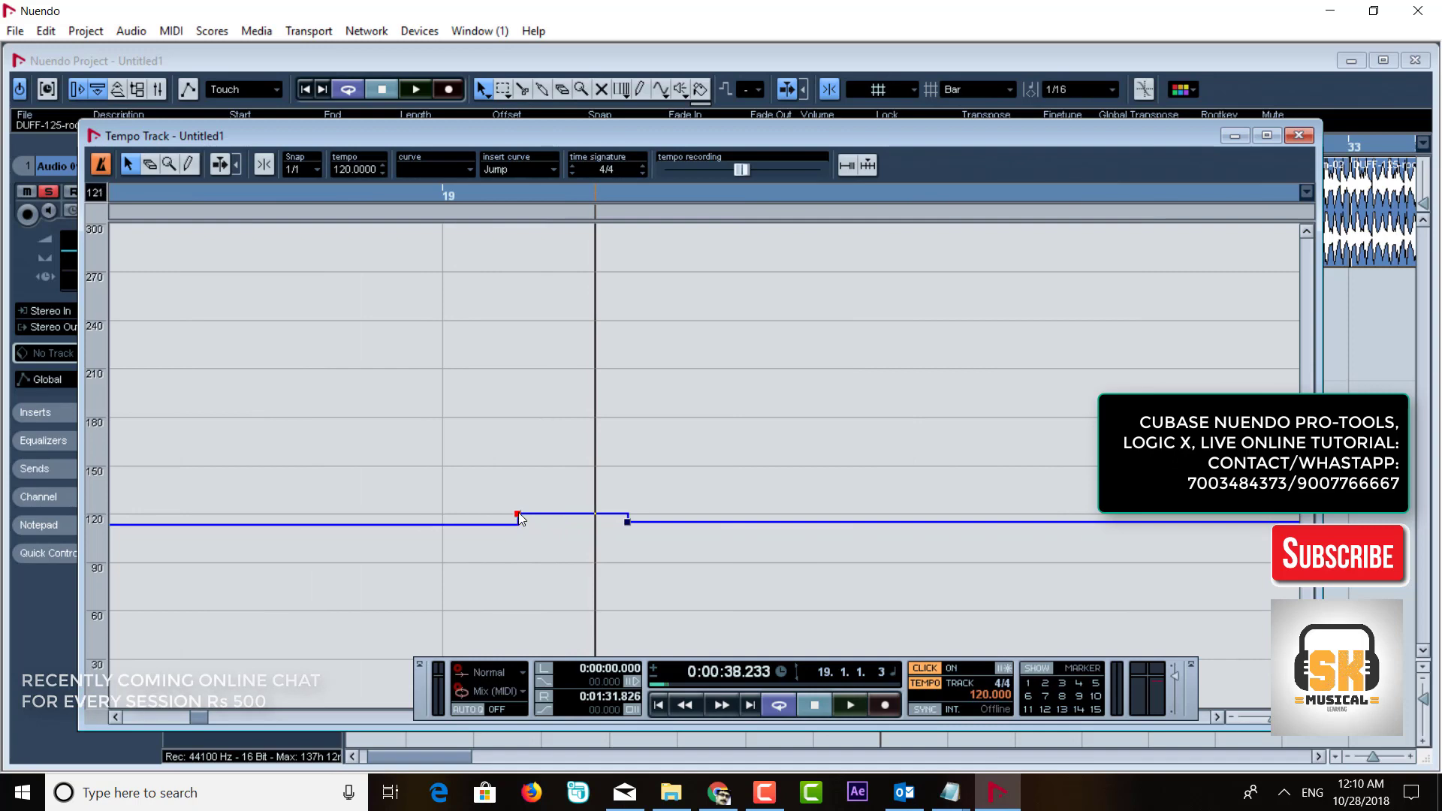
{"action": "left_click", "coordinate": [629, 522]}
{"action": "left_click_drag", "start_coordinate": [627, 518], "coordinate": [632, 521]}
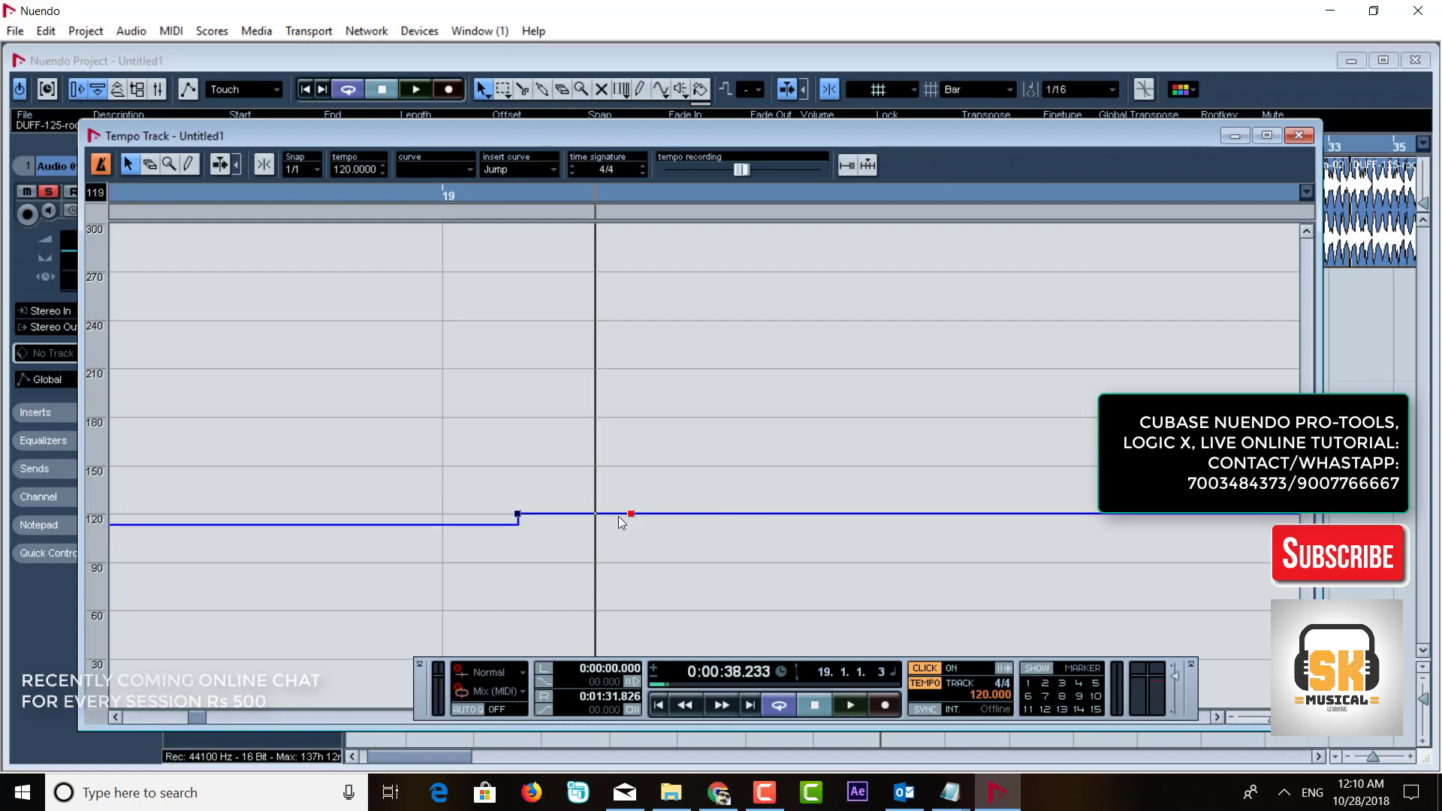
Step: Move the first 120 BPM tempo point exactly to the start of bar 19 and close the Tempo Track
{"action": "left_click", "coordinate": [517, 515]}
{"action": "left_click_drag", "start_coordinate": [518, 516], "coordinate": [444, 518]}
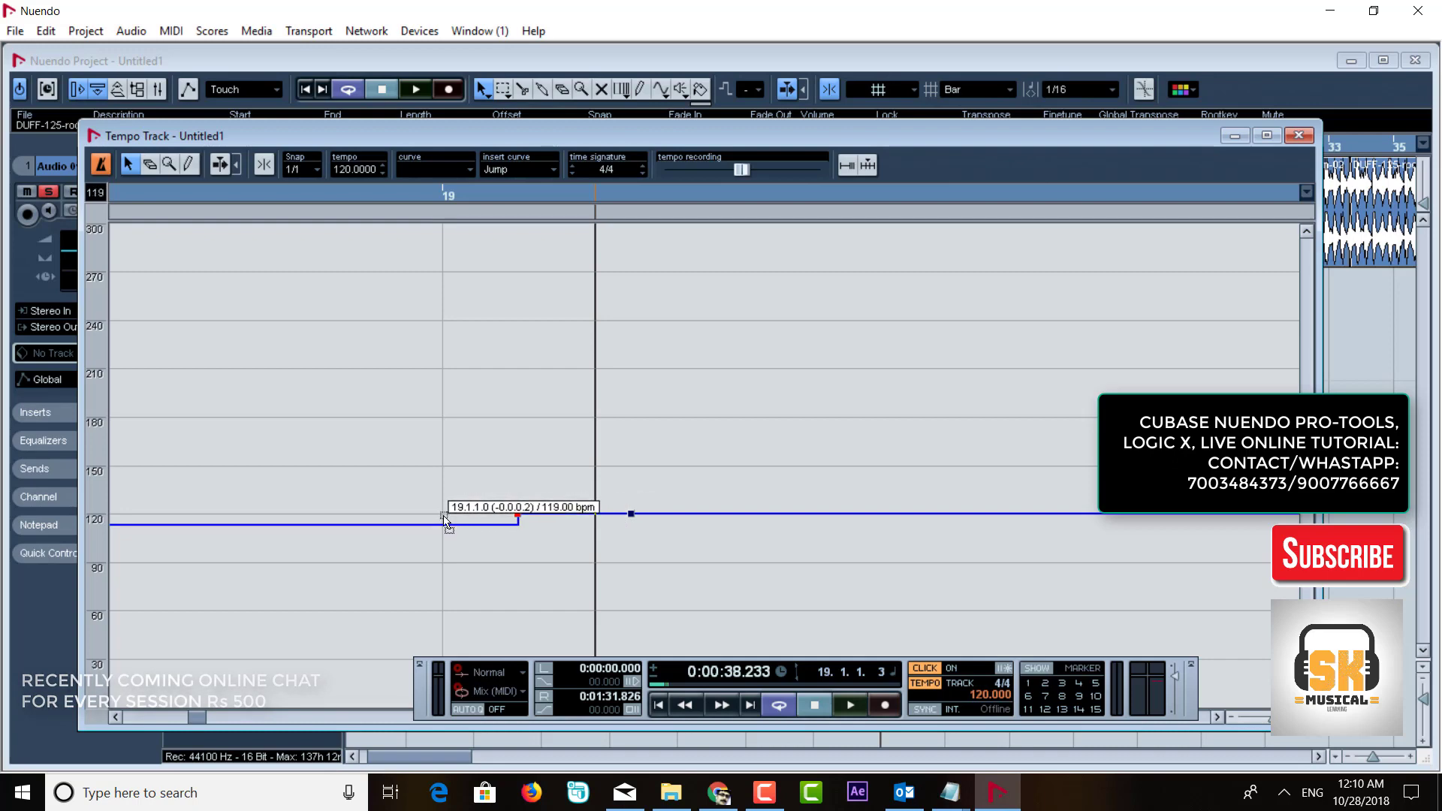
{"action": "left_click_drag", "start_coordinate": [445, 519], "coordinate": [445, 519]}
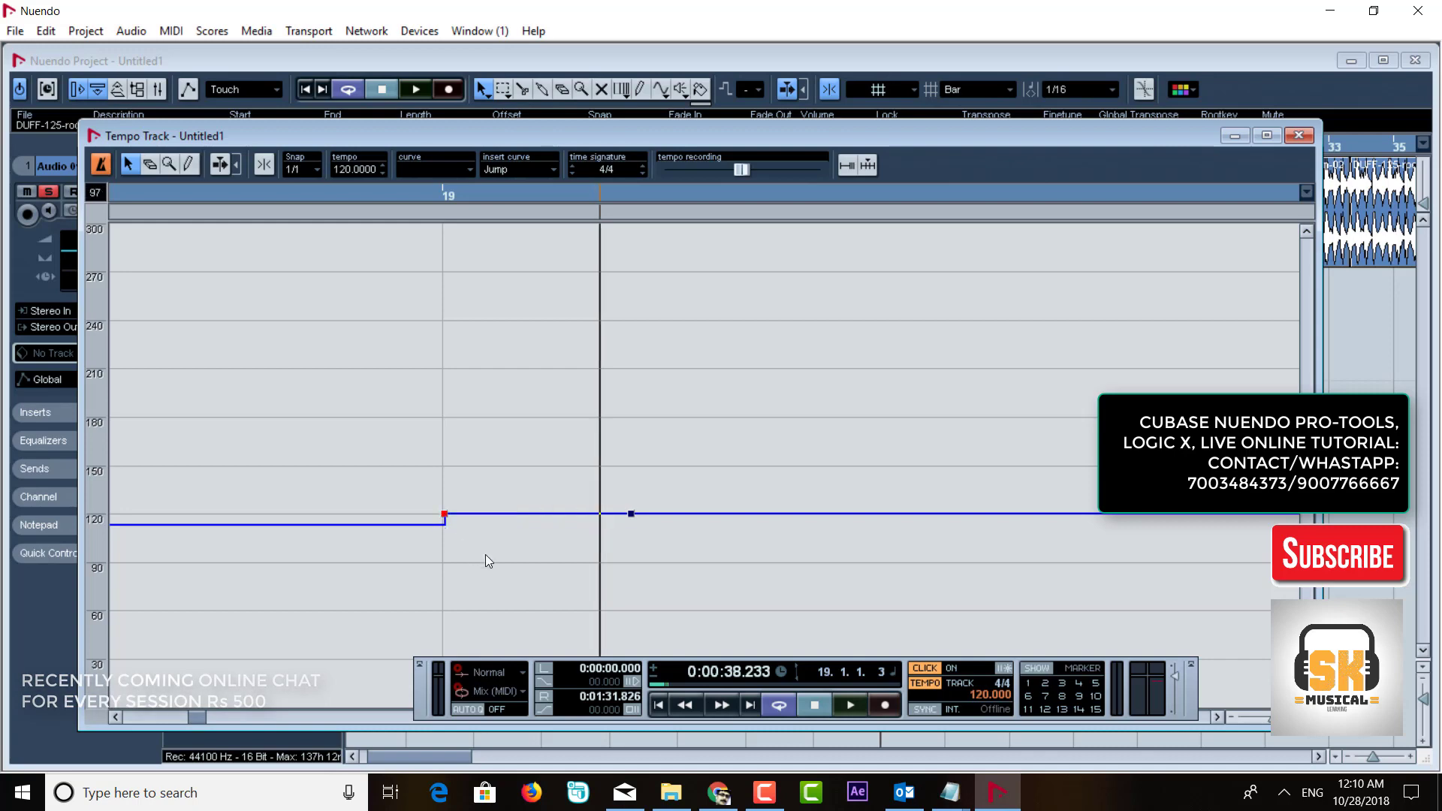
{"action": "left_click", "coordinate": [512, 555]}
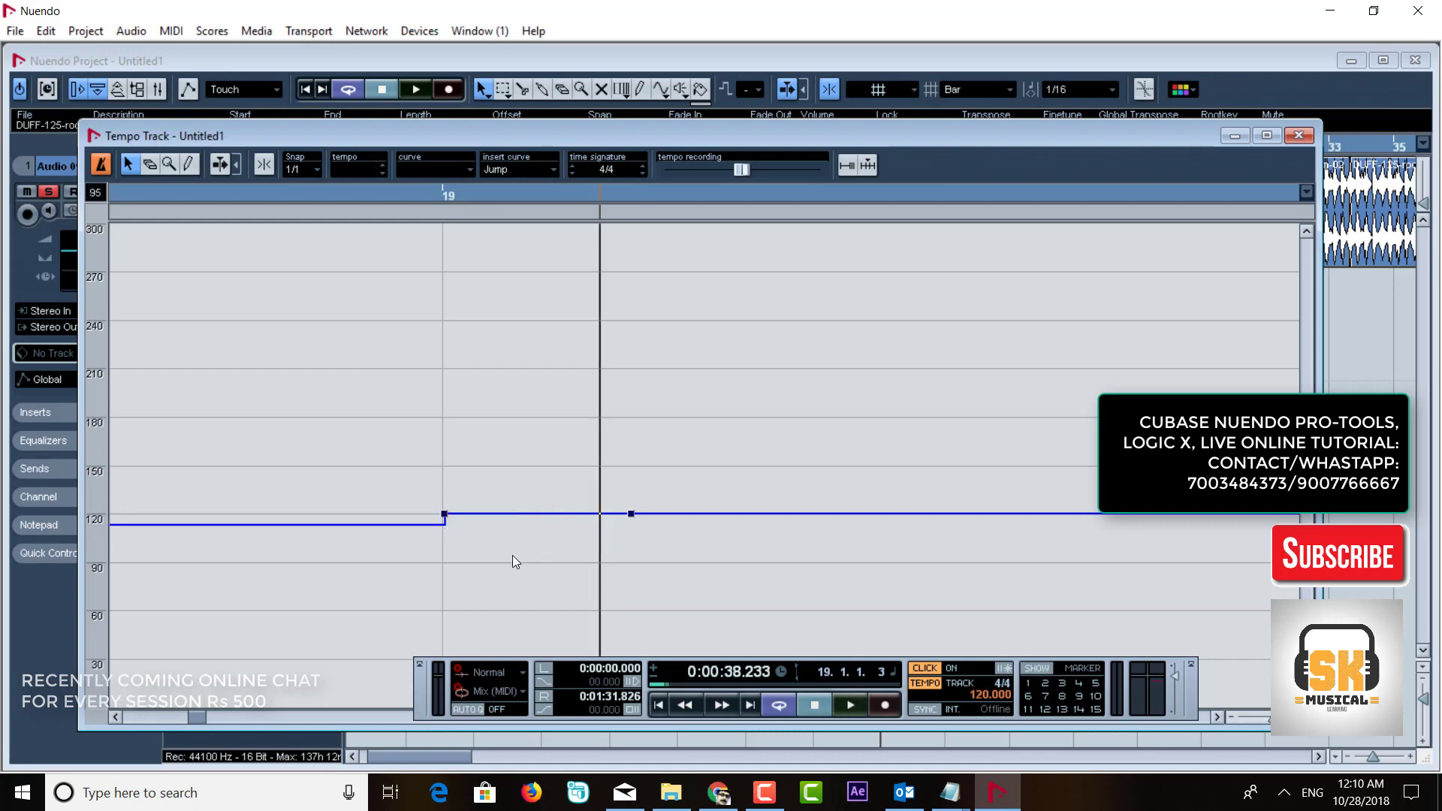
{"action": "left_click", "coordinate": [1298, 135]}
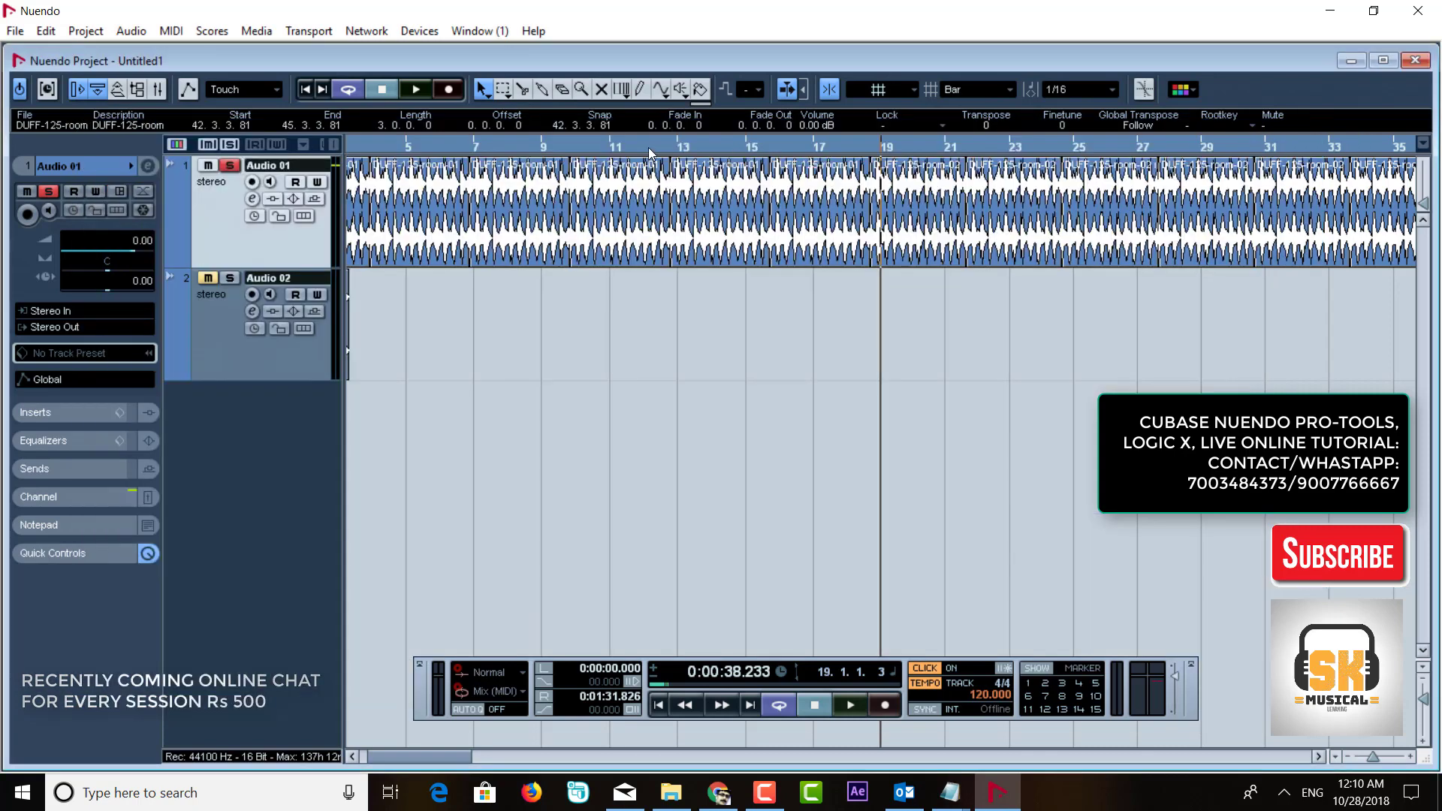
Step: Play Audio 01 across the tempo change at bar 19 up to about bar 24, and stop playback
{"action": "key", "text": "ctrl+z"}
{"action": "key", "text": "space"}
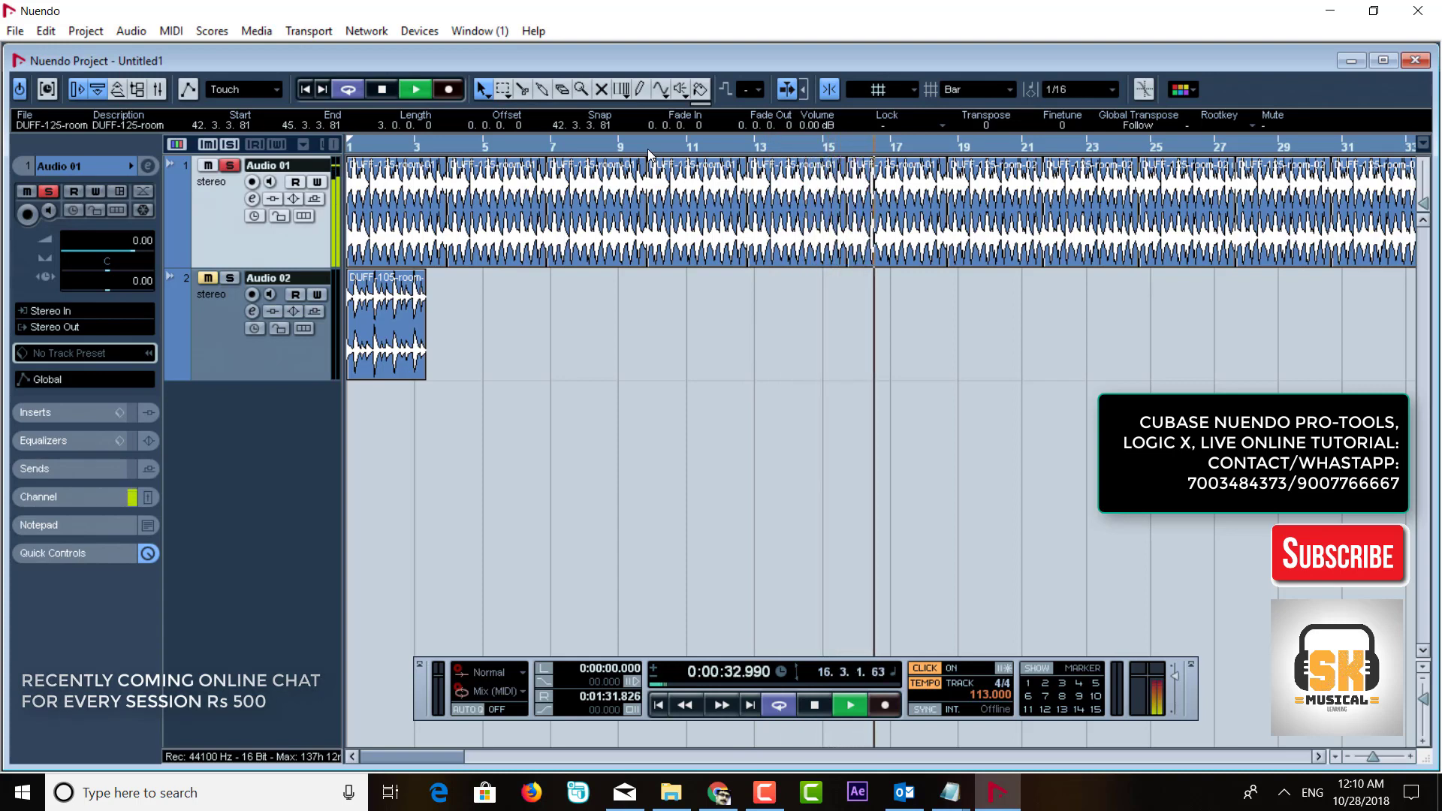
{"action": "scroll", "coordinate": [648, 149], "scroll_direction": "right", "scroll_amount": 1}
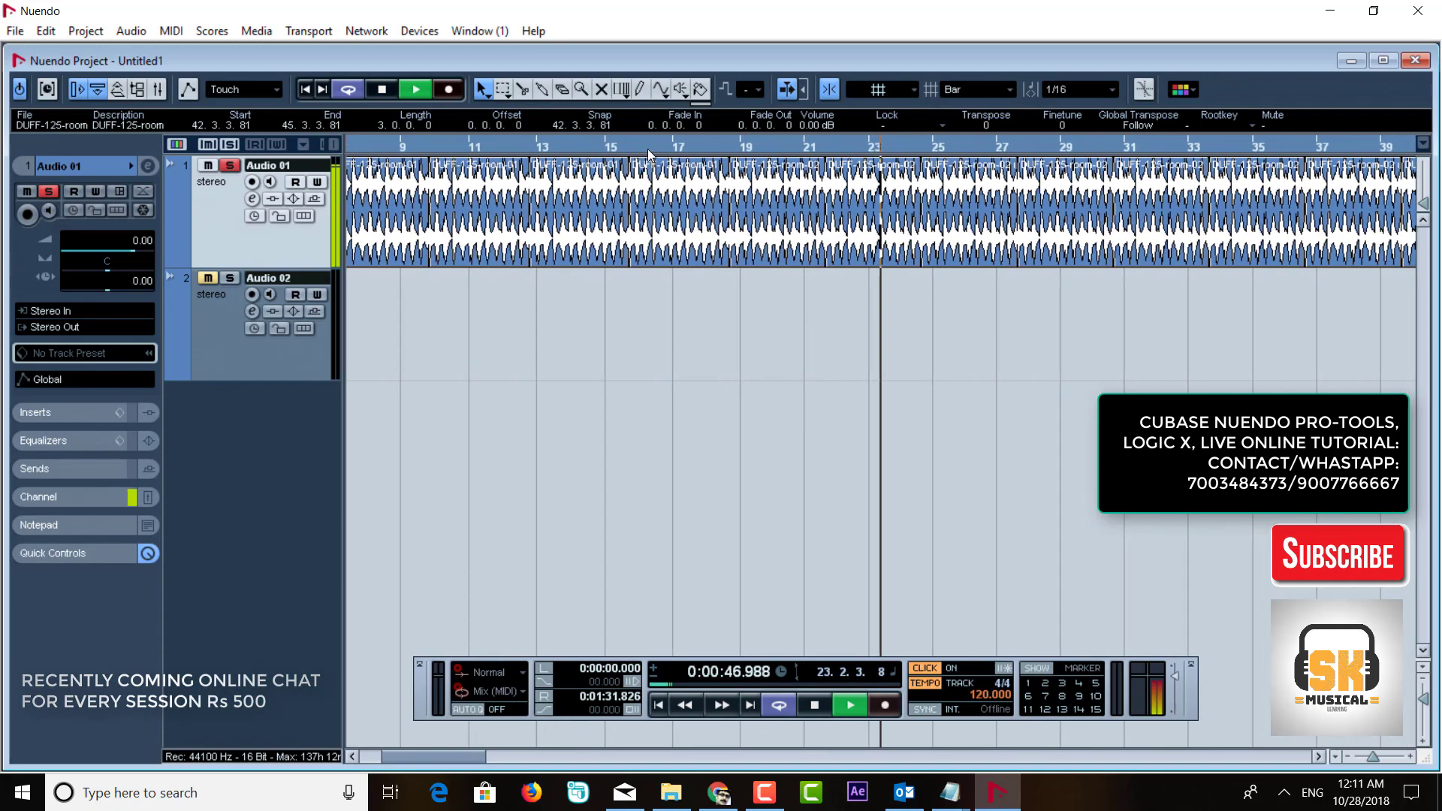
{"action": "key", "text": "space"}
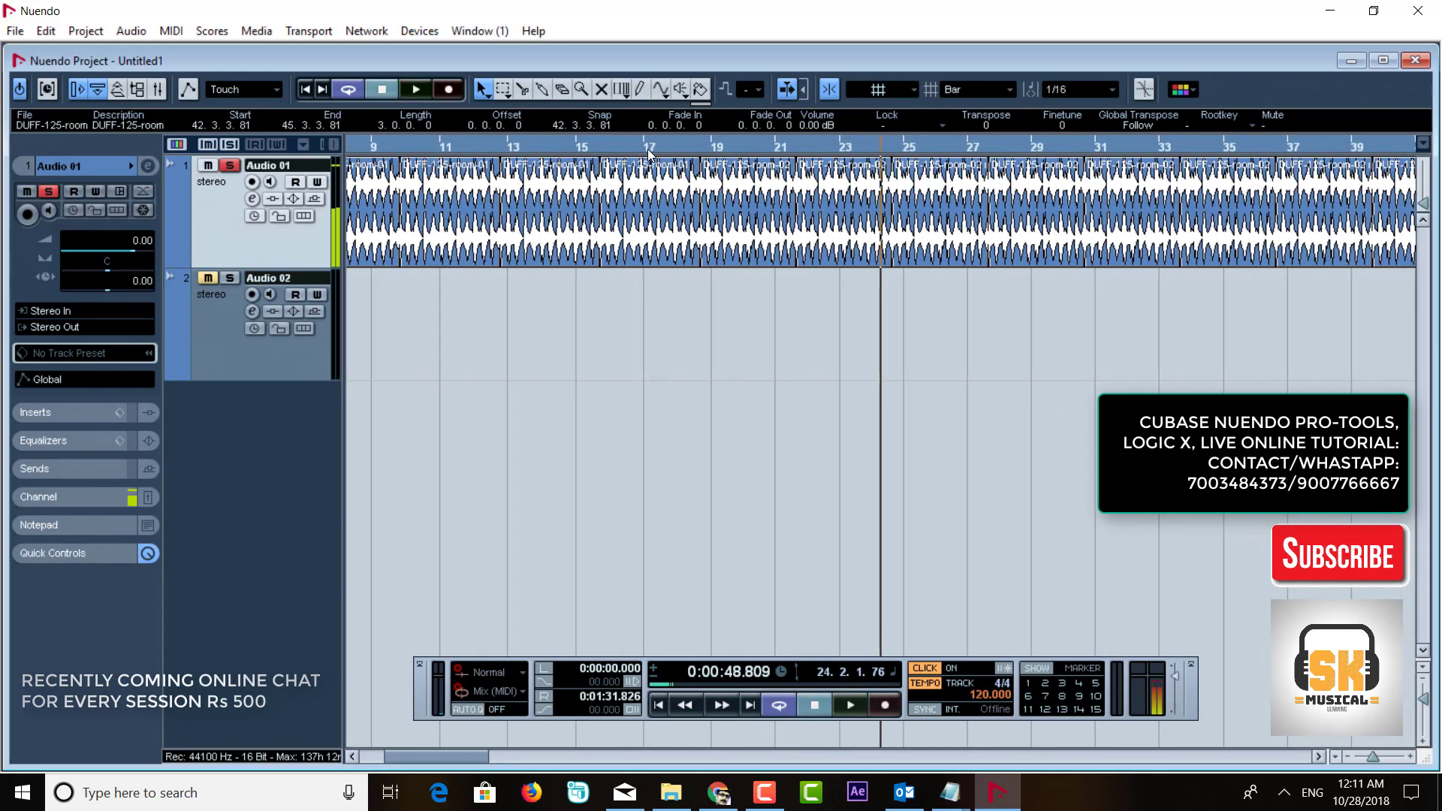
Step: Reopen the Tempo Track and set the opening tempo point to 115 BPM
{"action": "key", "text": "ctrl+t"}
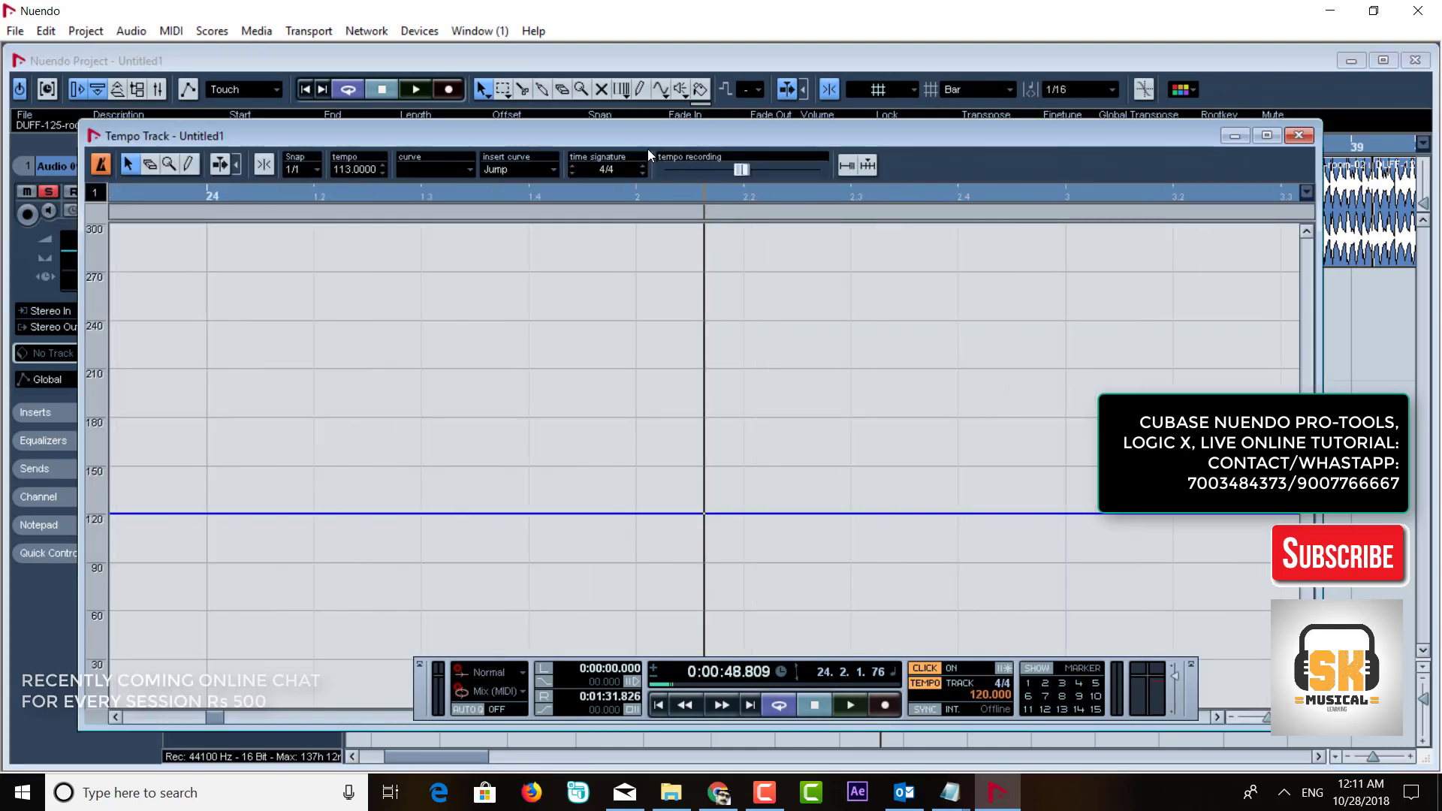
{"action": "key", "text": "g"}
{"action": "key", "text": "g"}
{"action": "key", "text": "g"}
{"action": "key", "text": "g"}
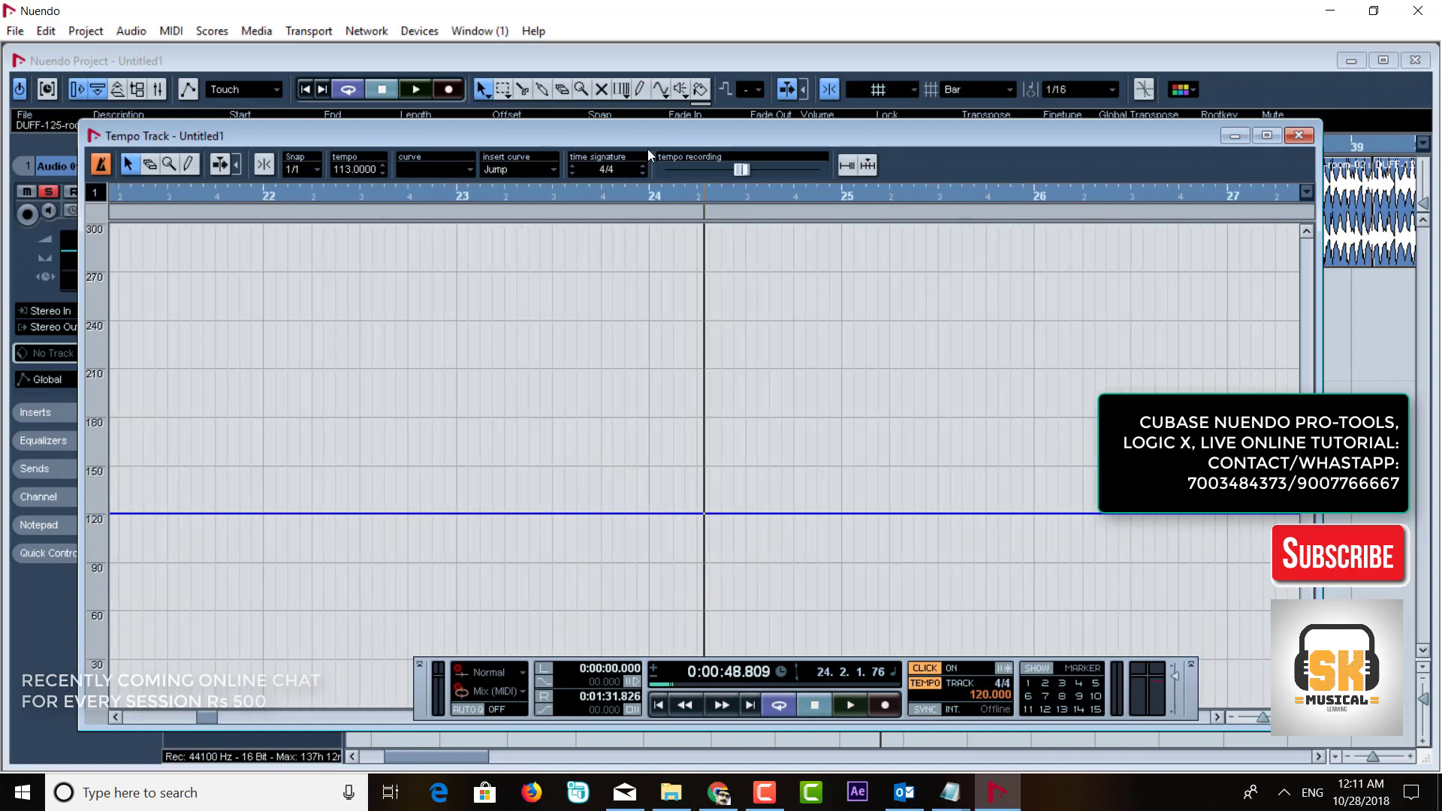
{"action": "key", "text": "g"}
{"action": "key", "text": "g"}
{"action": "key", "text": "g"}
{"action": "key", "text": "g"}
{"action": "key", "text": "g"}
{"action": "key", "text": "g"}
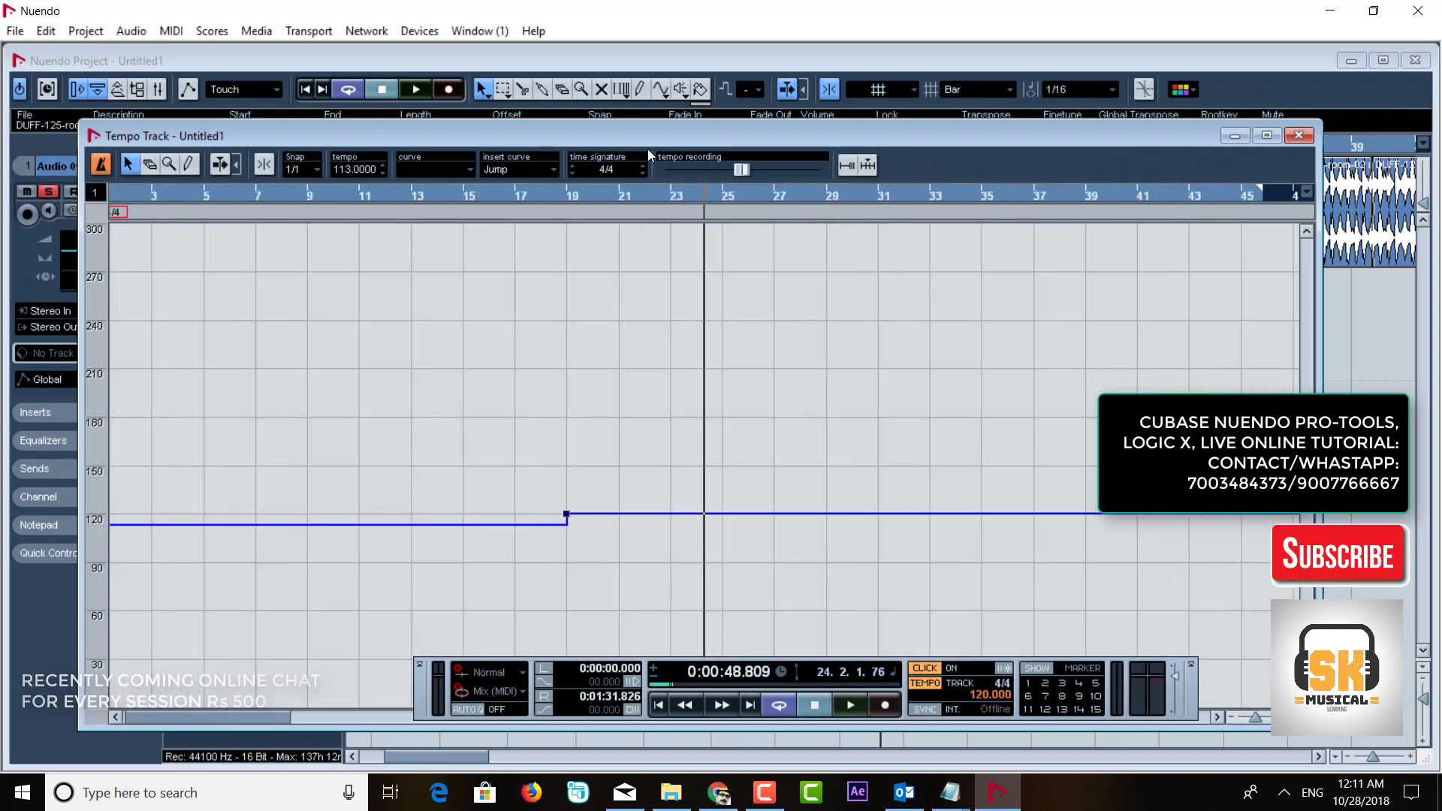
{"action": "key", "text": "g"}
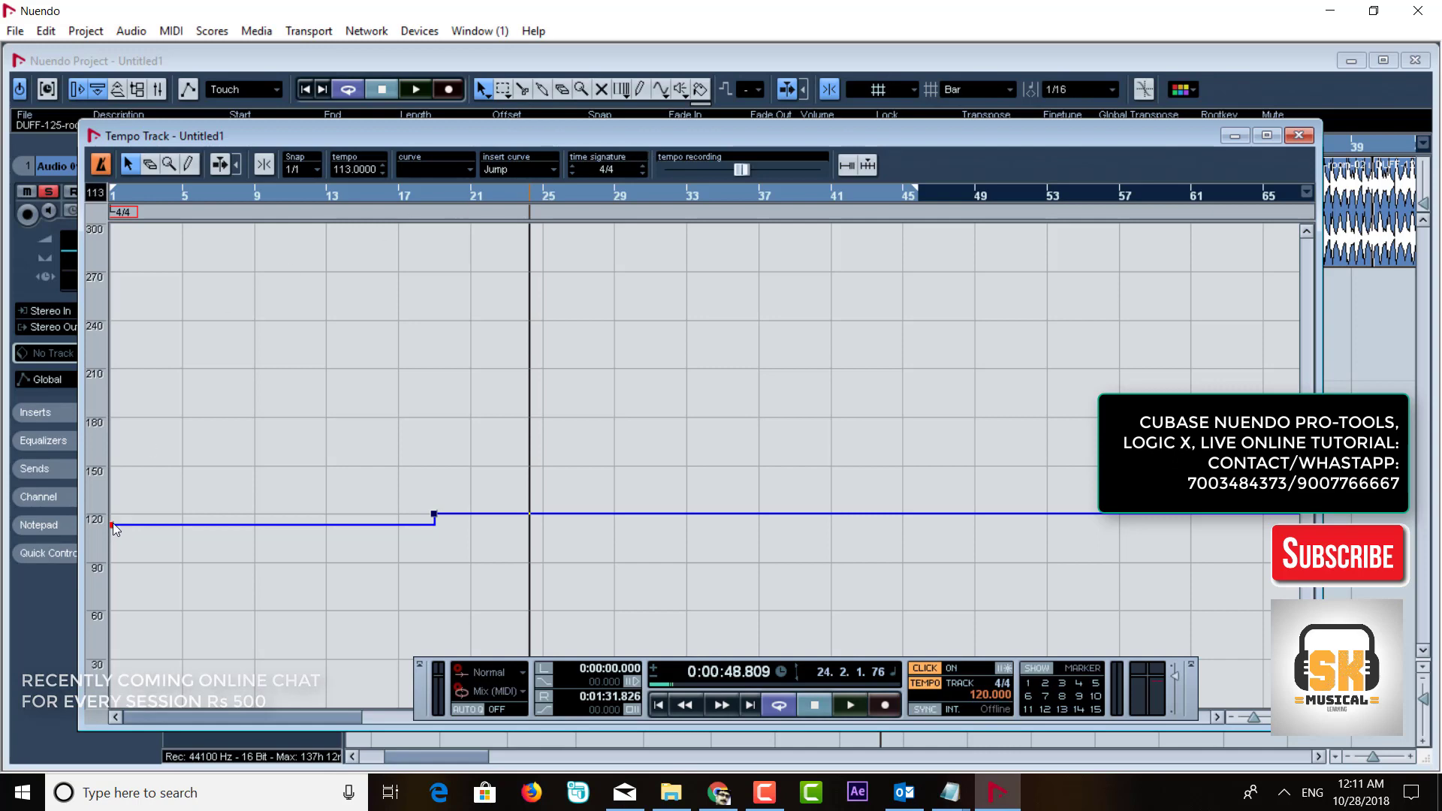
{"action": "left_click", "coordinate": [358, 170]}
{"action": "type", "text": "115"}
{"action": "key", "text": "Return"}
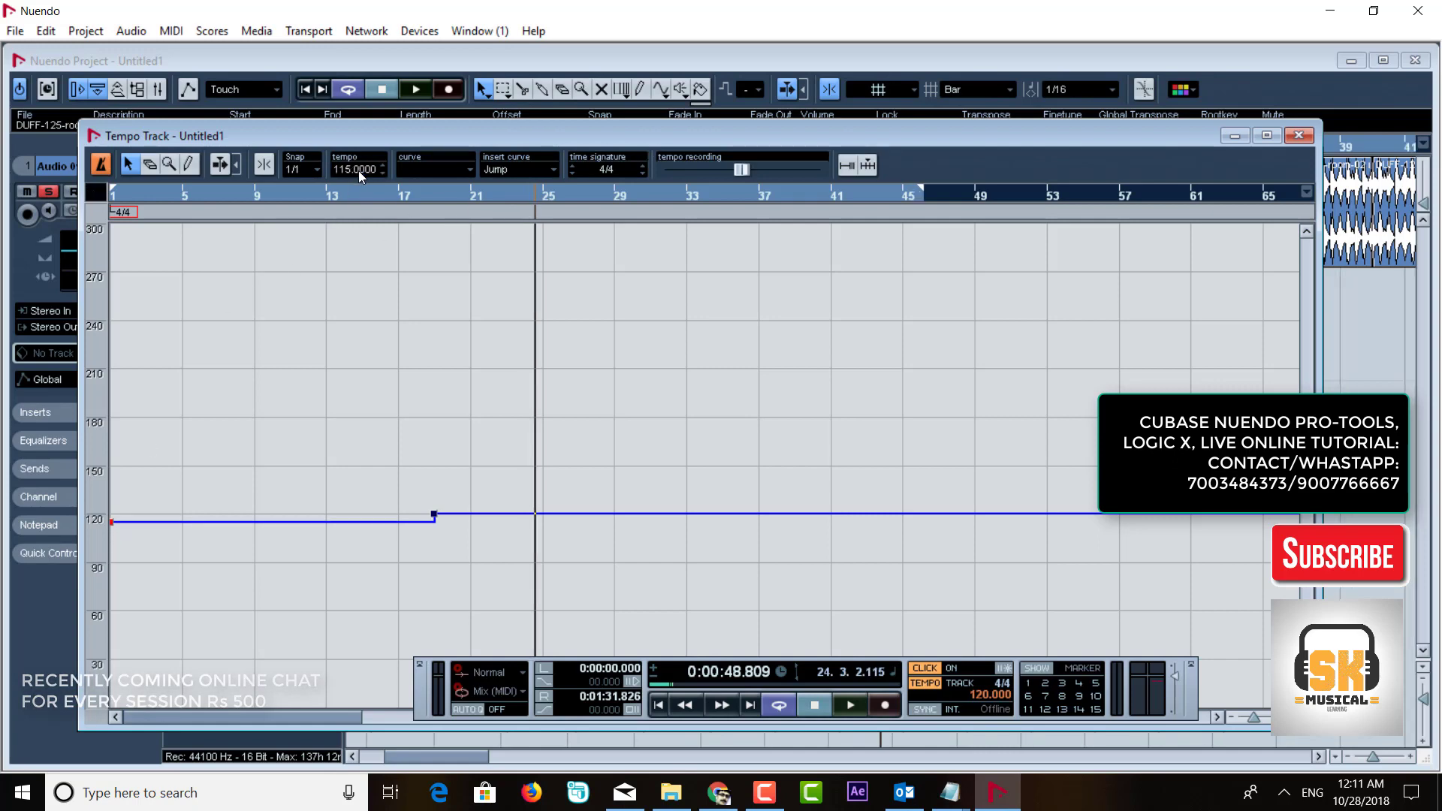
Step: Select the bar 19 tempo point, play from about bar 15 across the tempo change, and stop playback
{"action": "left_click", "coordinate": [434, 515]}
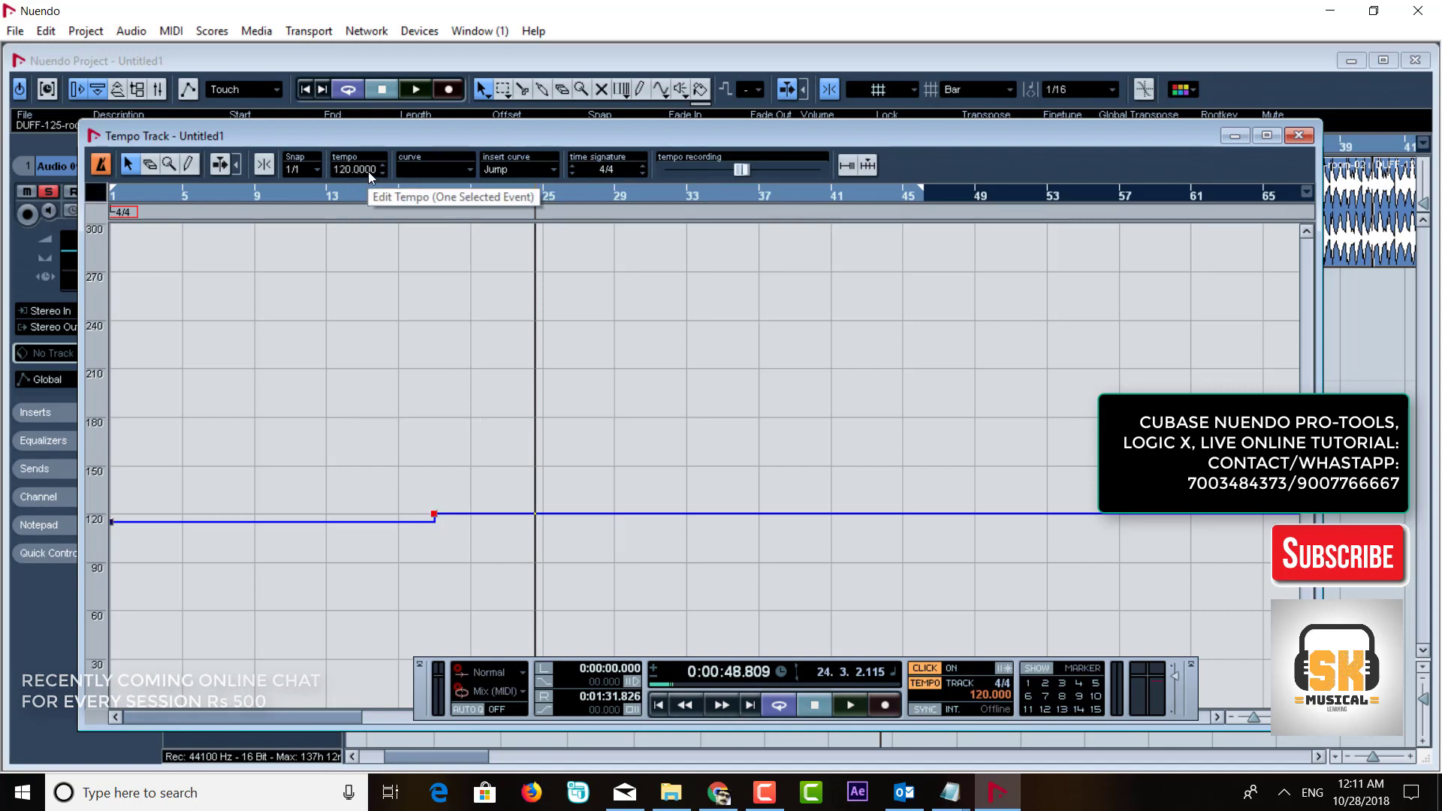
{"action": "double_click", "coordinate": [372, 195]}
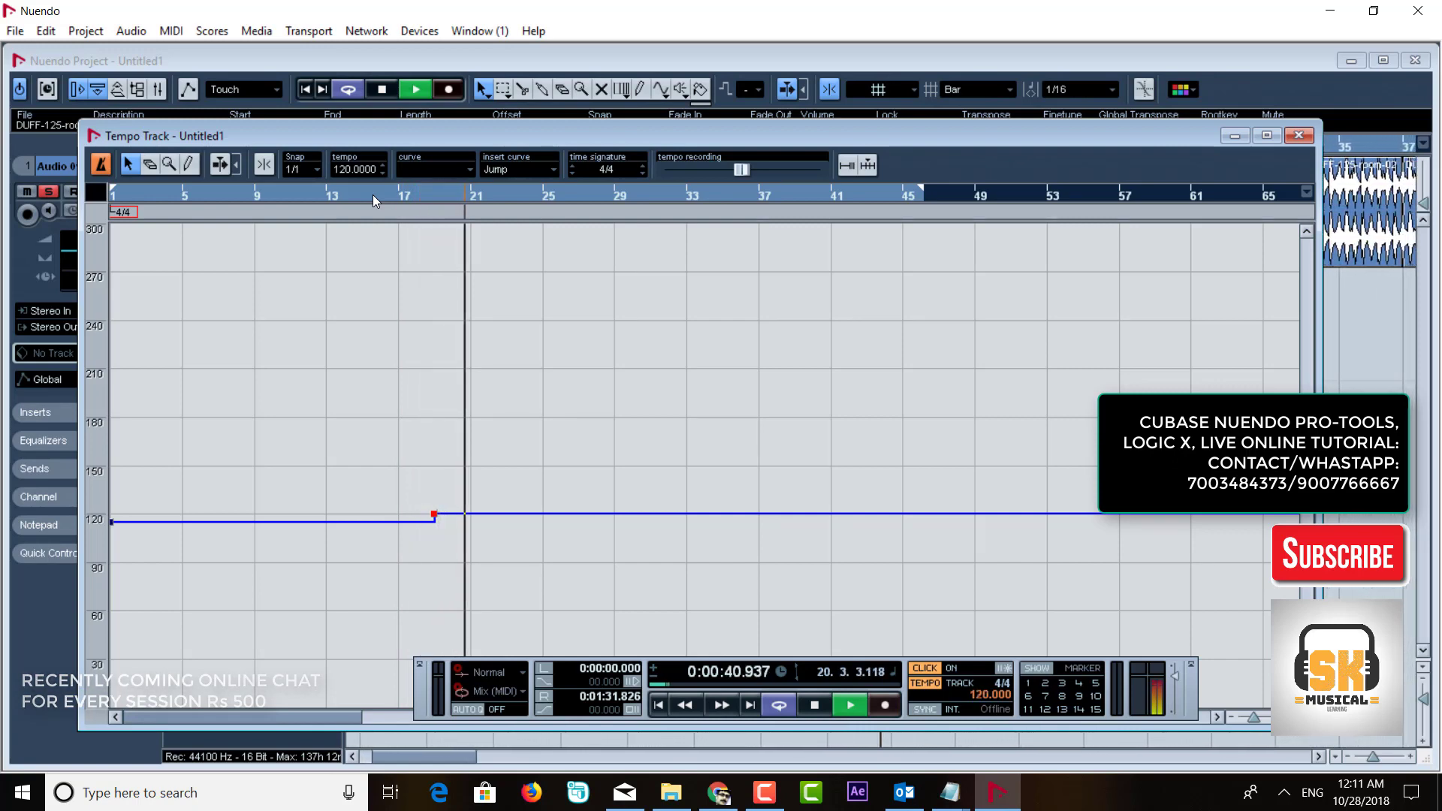
{"action": "key", "text": "space"}
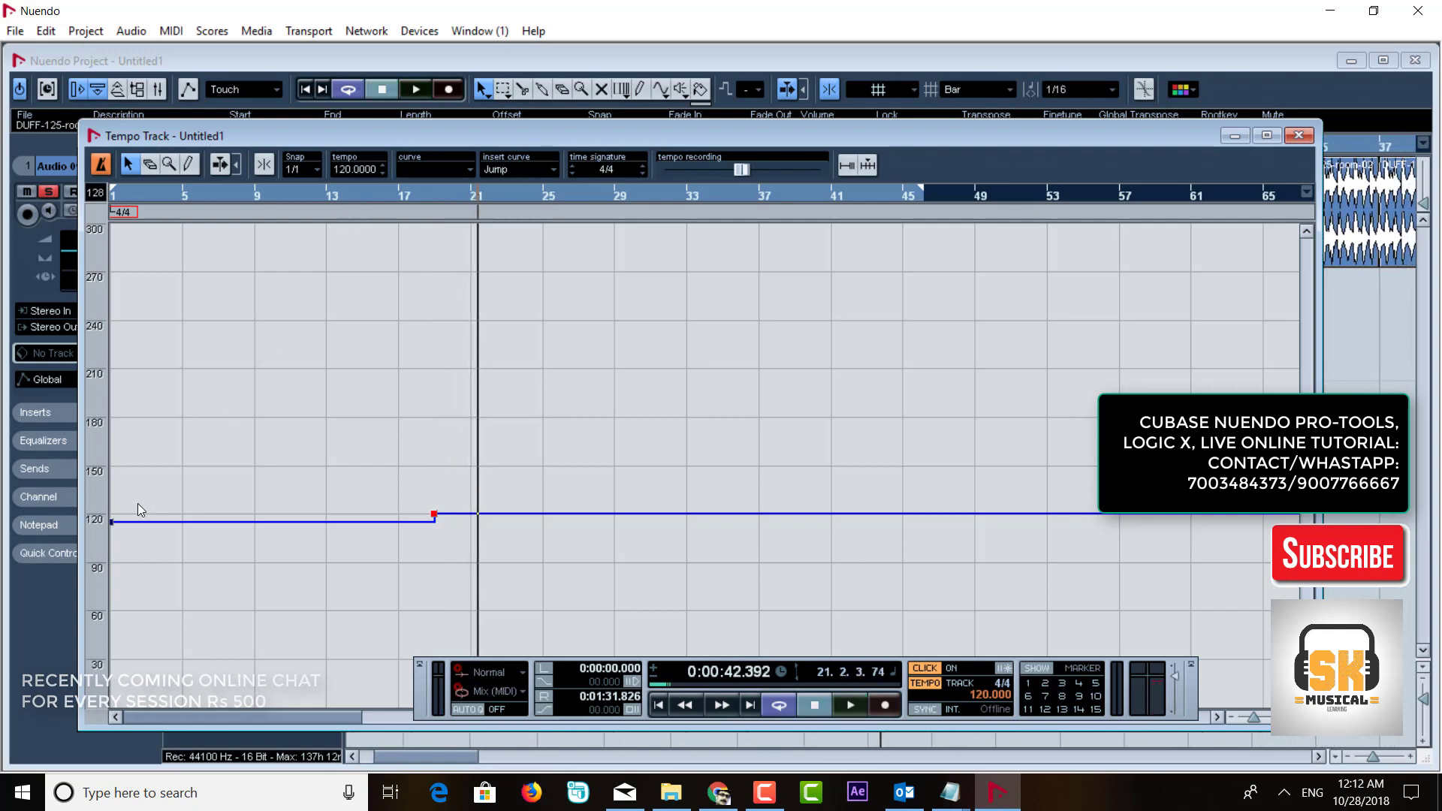
Step: Check the opening and bar 19 tempo points in turn, and close the Tempo Track
{"action": "left_click", "coordinate": [111, 521]}
{"action": "left_click", "coordinate": [434, 515]}
{"action": "left_click", "coordinate": [1300, 136]}
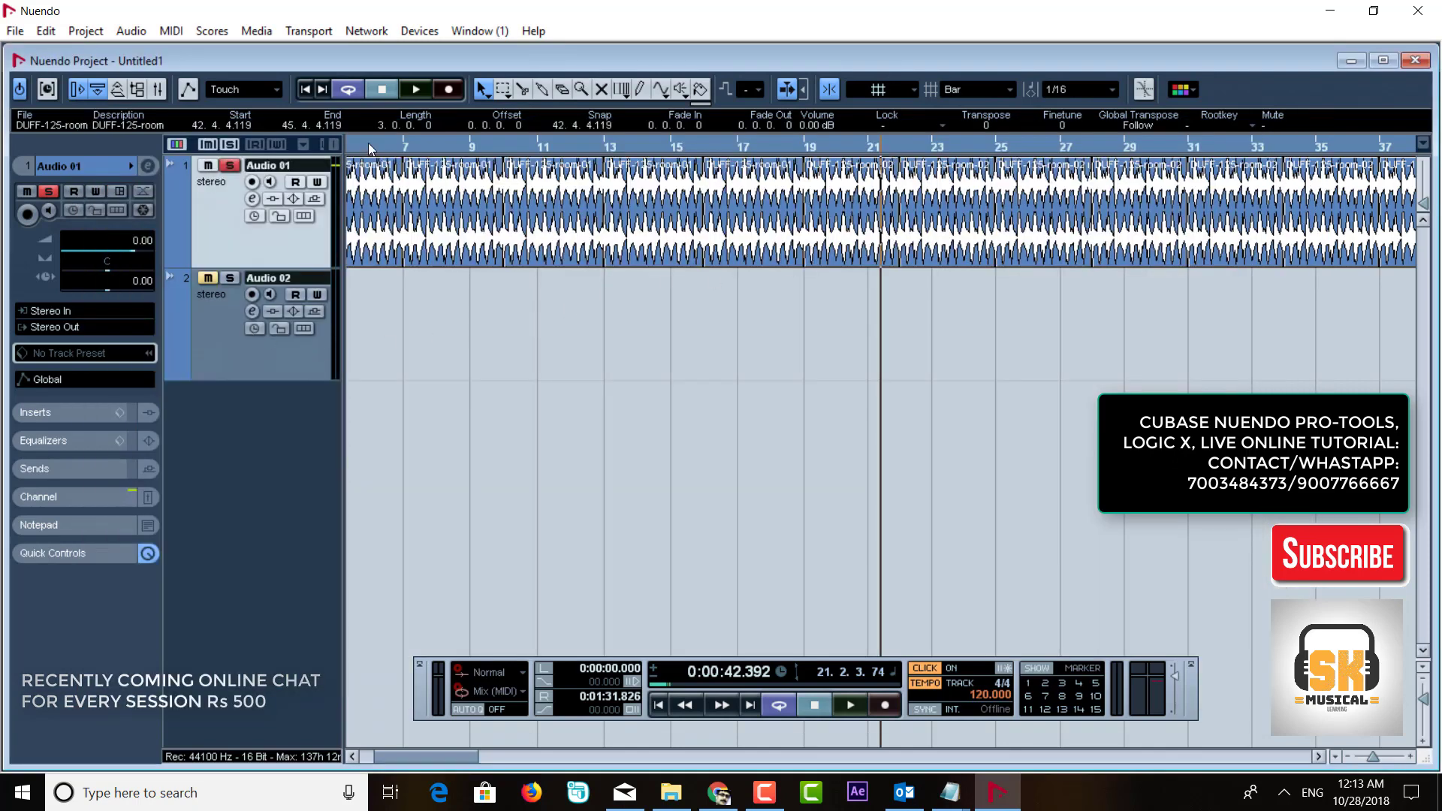
Step: Return to the project start and select the DUFF-105-room clip on the soloed Audio 02 track
{"action": "key", "text": "Home"}
{"action": "left_click", "coordinate": [238, 334]}
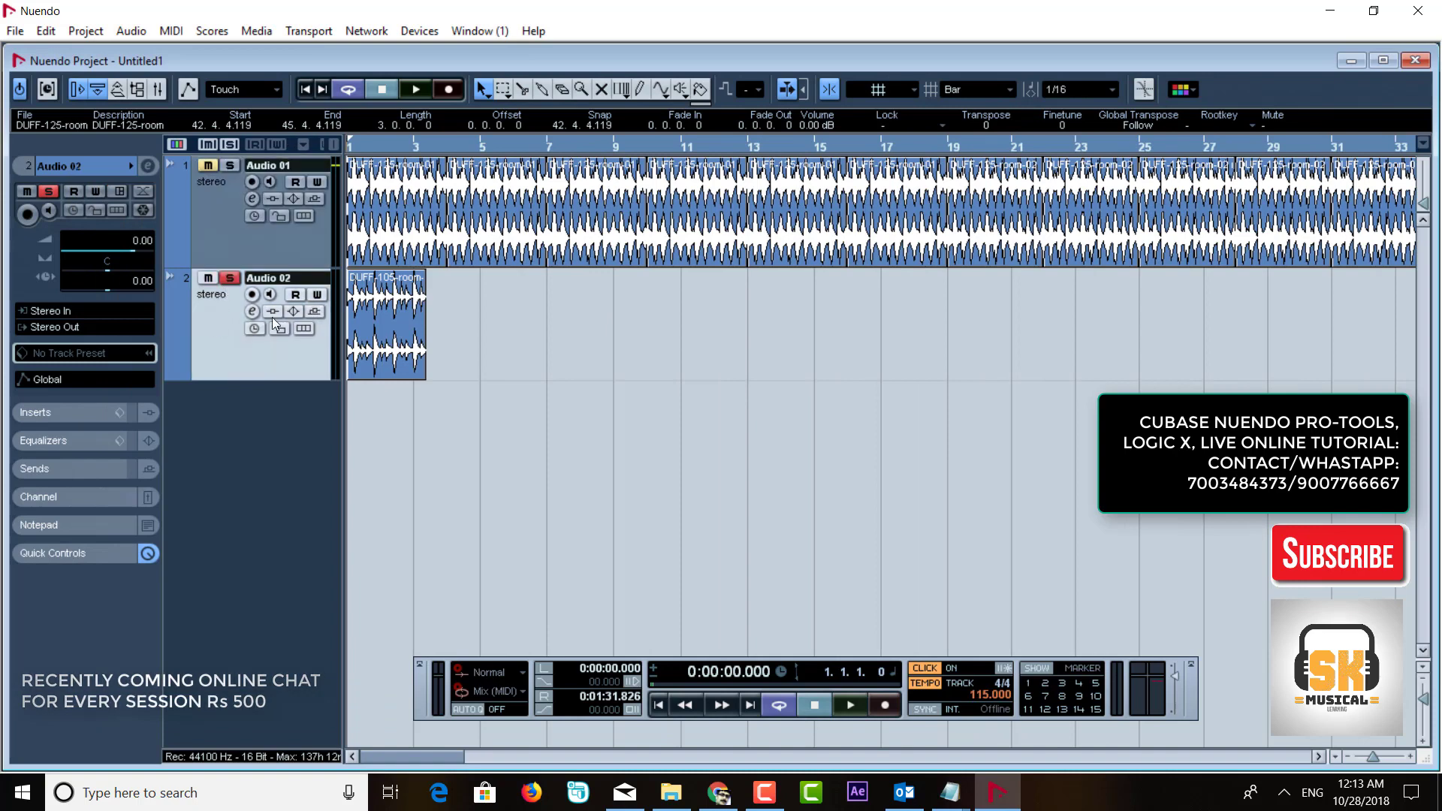
{"action": "left_click", "coordinate": [386, 349]}
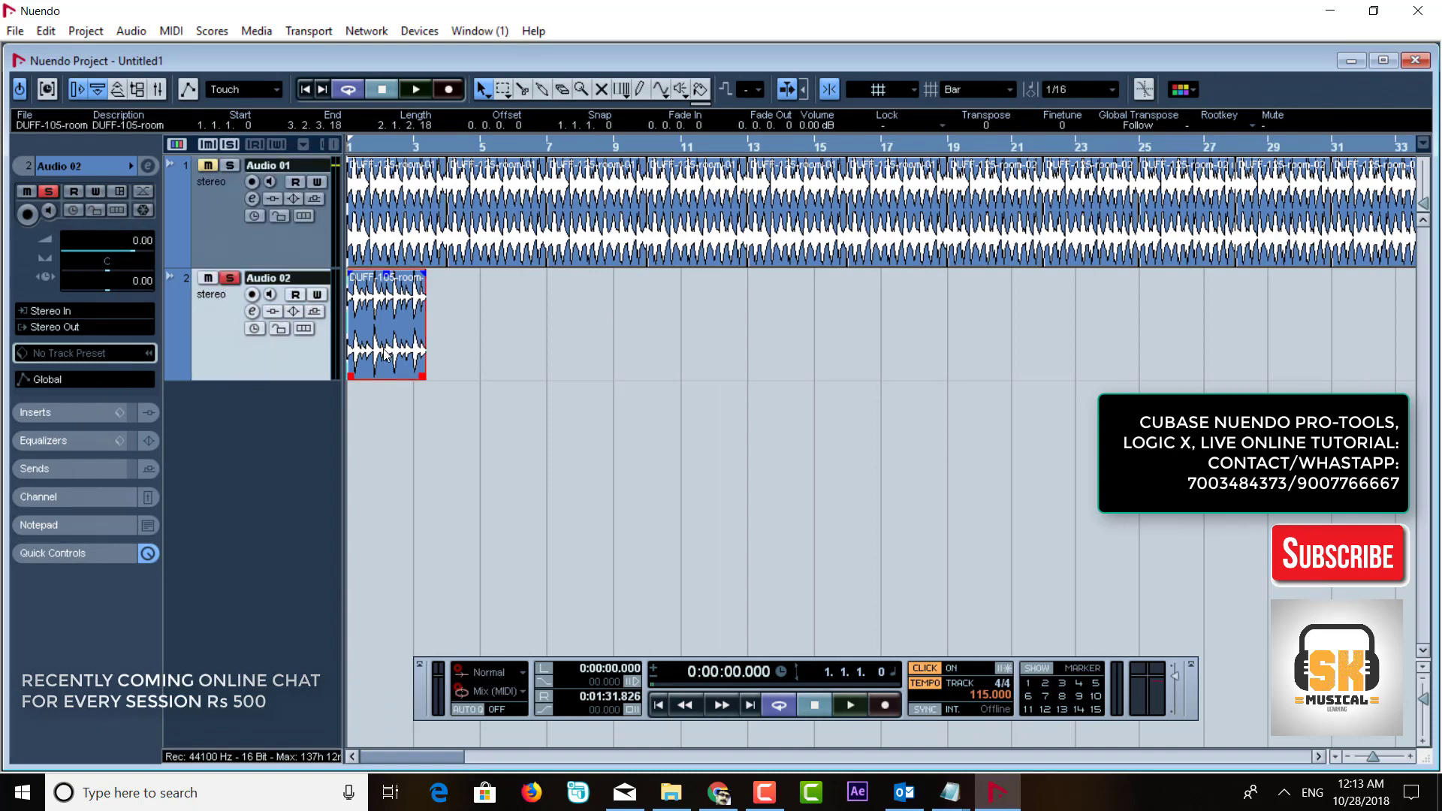
Step: Set the locators around the selected Audio 02 clip, play it while viewing its waveform up close, and stop playback
{"action": "key", "text": "space"}
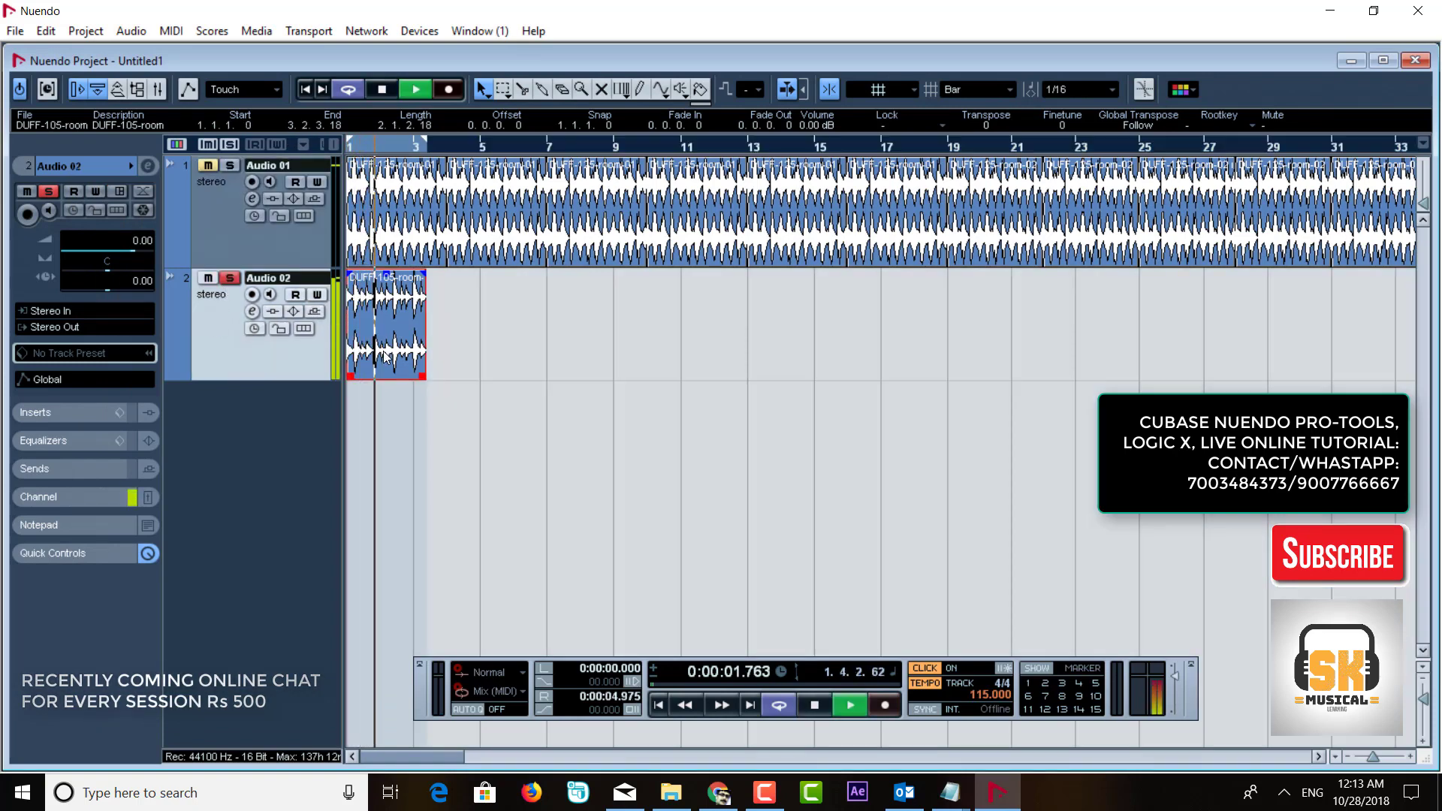
{"action": "key", "text": "h"}
{"action": "key", "text": "h"}
{"action": "key", "text": "h"}
{"action": "key", "text": "h"}
{"action": "key", "text": "h"}
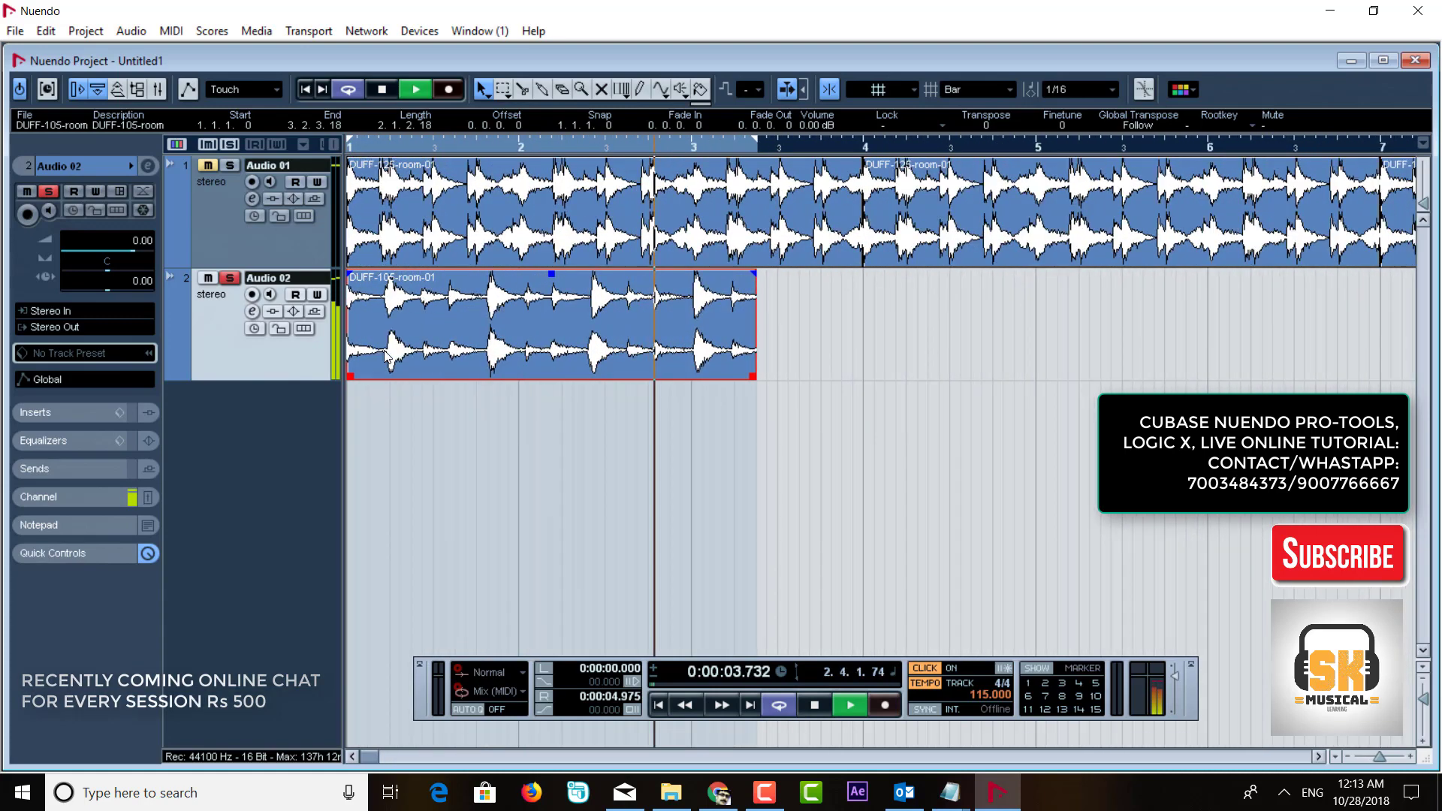
{"action": "key", "text": "space"}
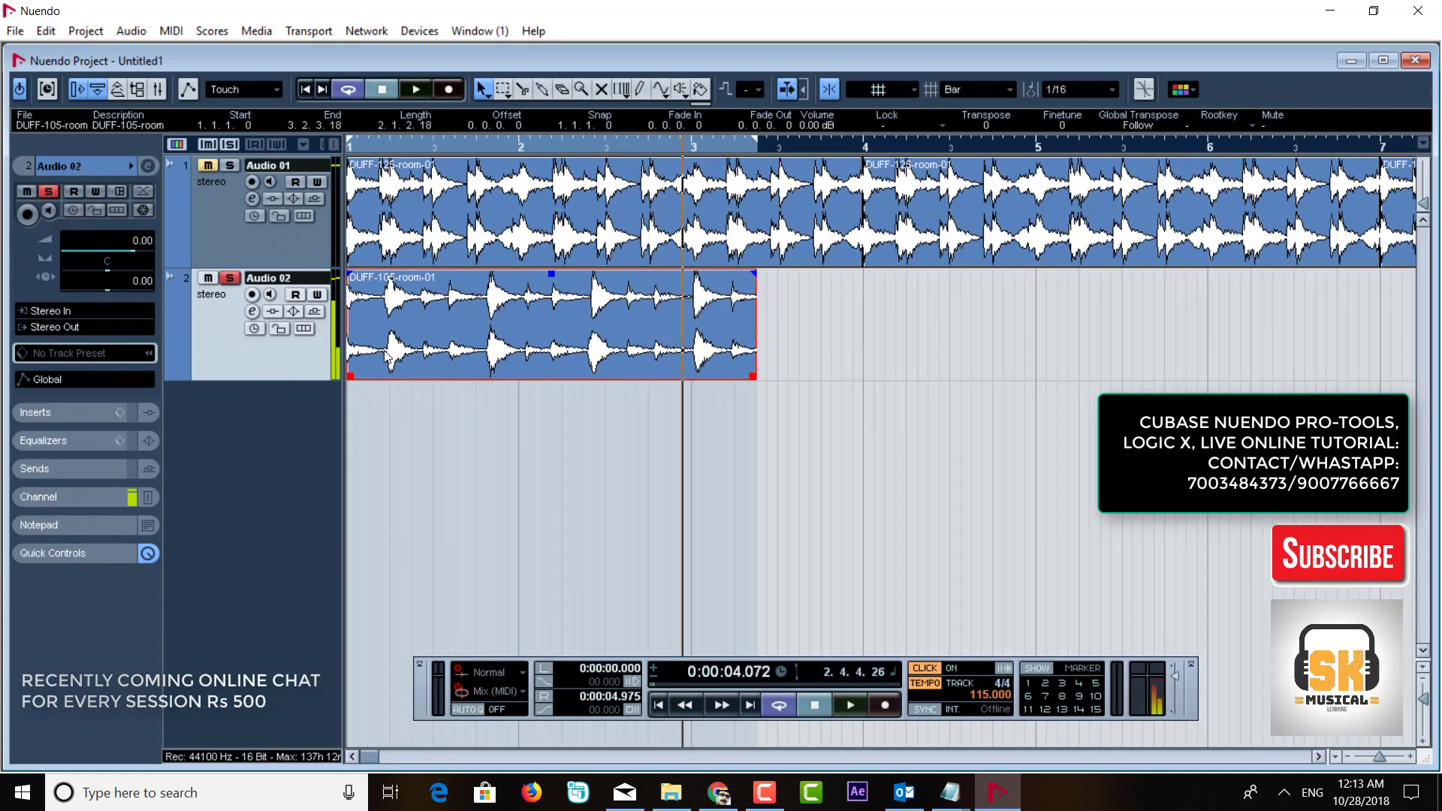
Step: Calculate the Audio 02 clip's tempo over 8 beats with the Beat Calculator and insert it at the Tempo Track start
{"action": "left_click", "coordinate": [44, 35]}
{"action": "left_click", "coordinate": [86, 31]}
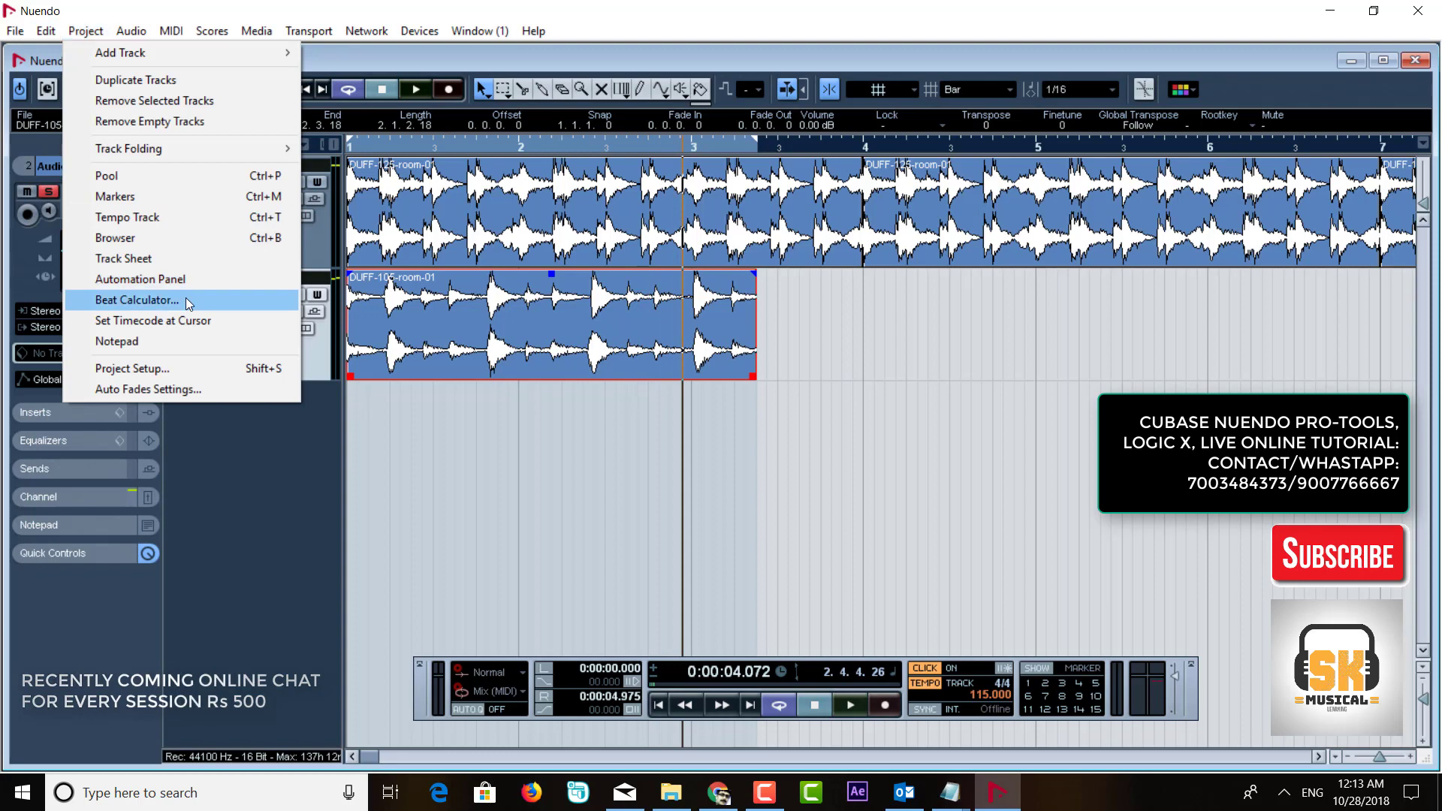
{"action": "left_click", "coordinate": [186, 301]}
{"action": "scroll", "coordinate": [937, 379], "scroll_direction": "up", "scroll_amount": 4}
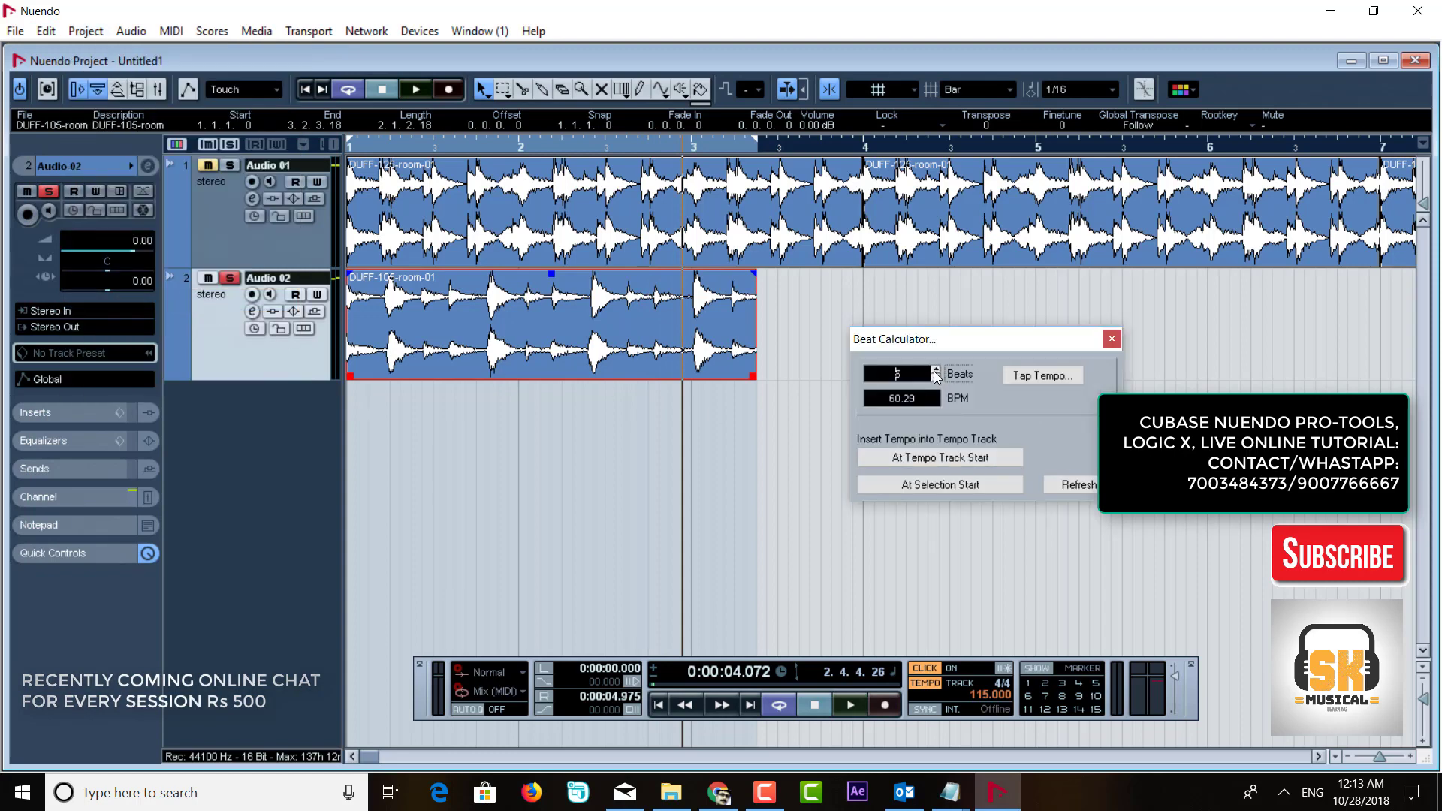
{"action": "left_click", "coordinate": [944, 457]}
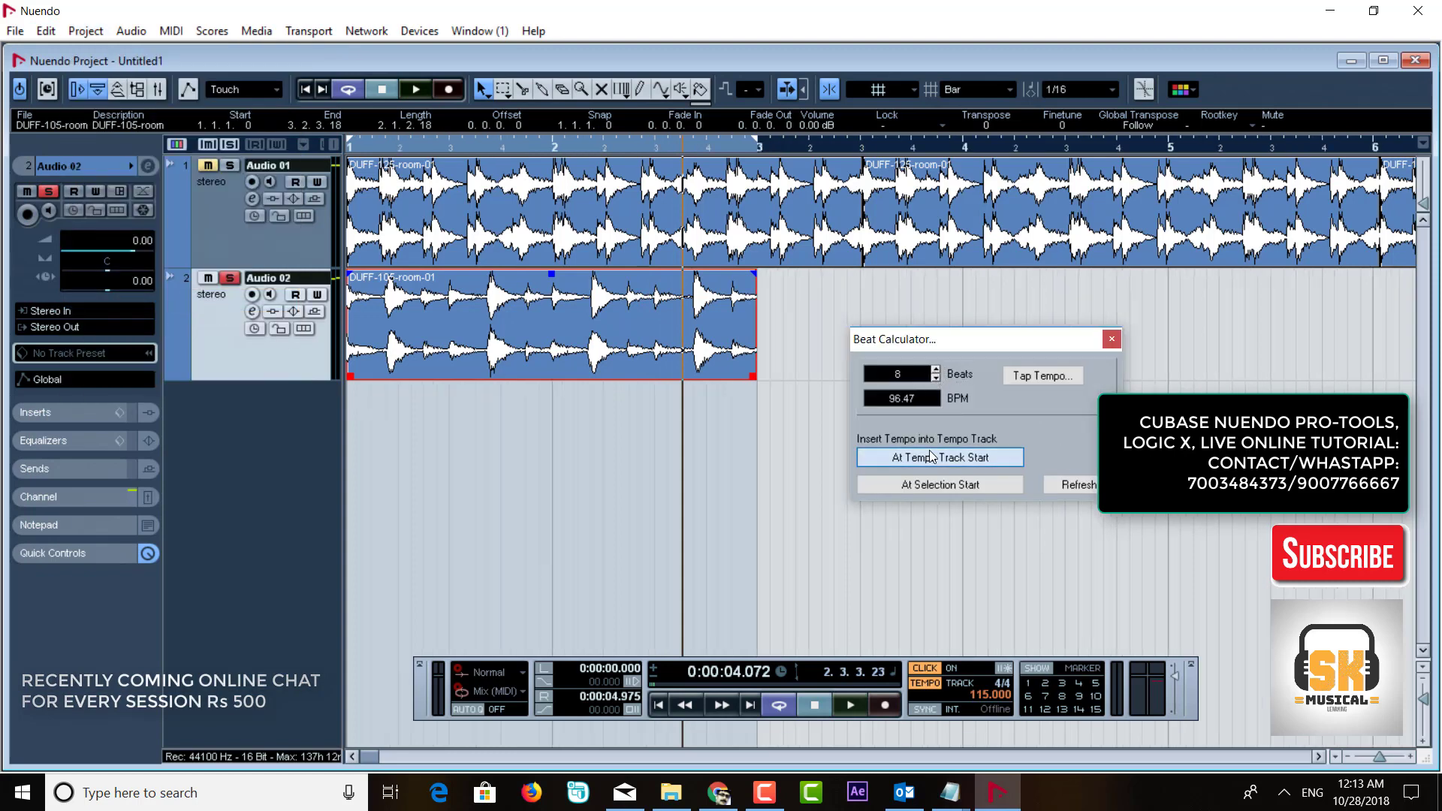
{"action": "left_click", "coordinate": [1111, 338]}
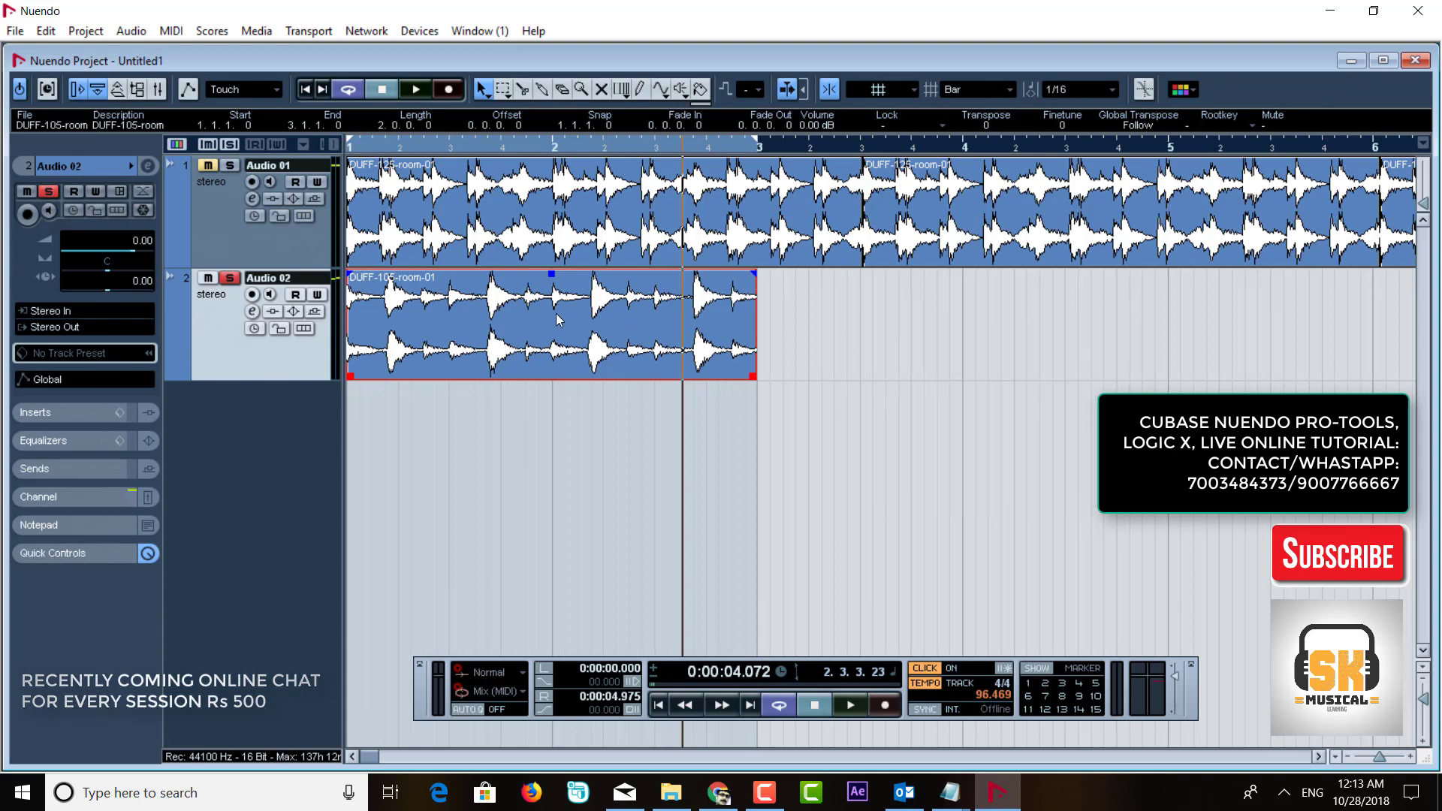
Step: Open Time Stretch for the Audio 02 clip and set its original tempo to 96.47 BPM
{"action": "right_click", "coordinate": [557, 315]}
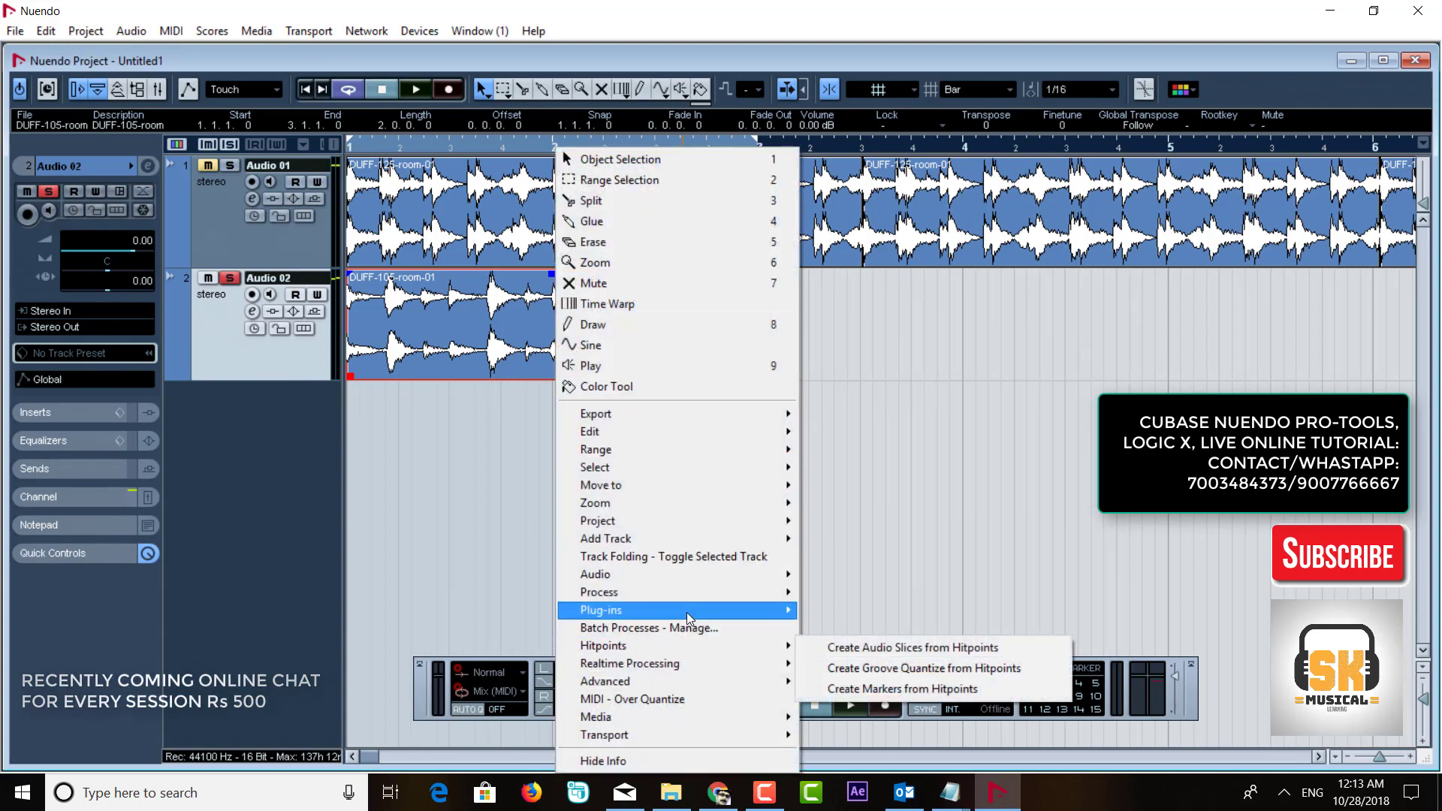
{"action": "mouse_move", "coordinate": [725, 590]}
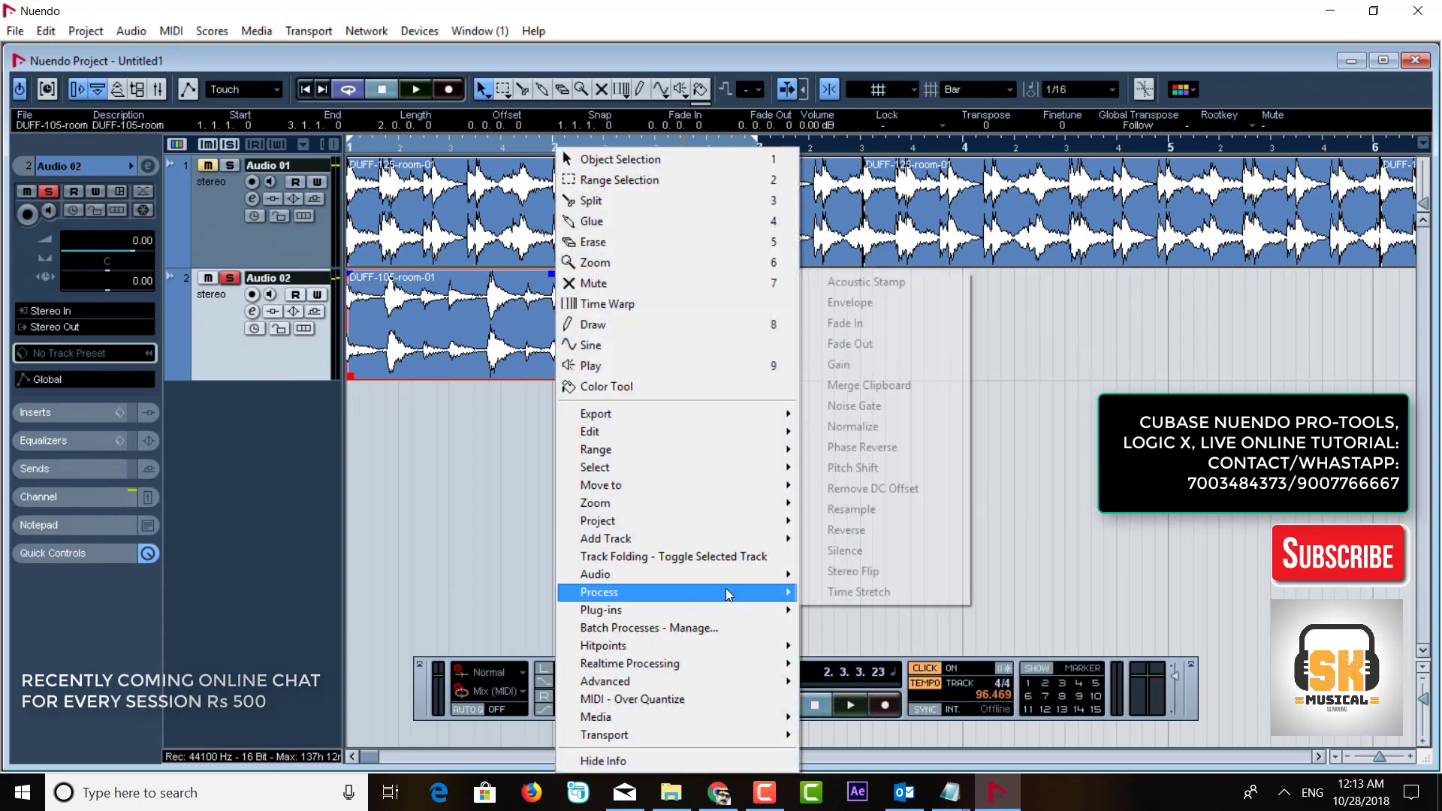
{"action": "left_click", "coordinate": [818, 593]}
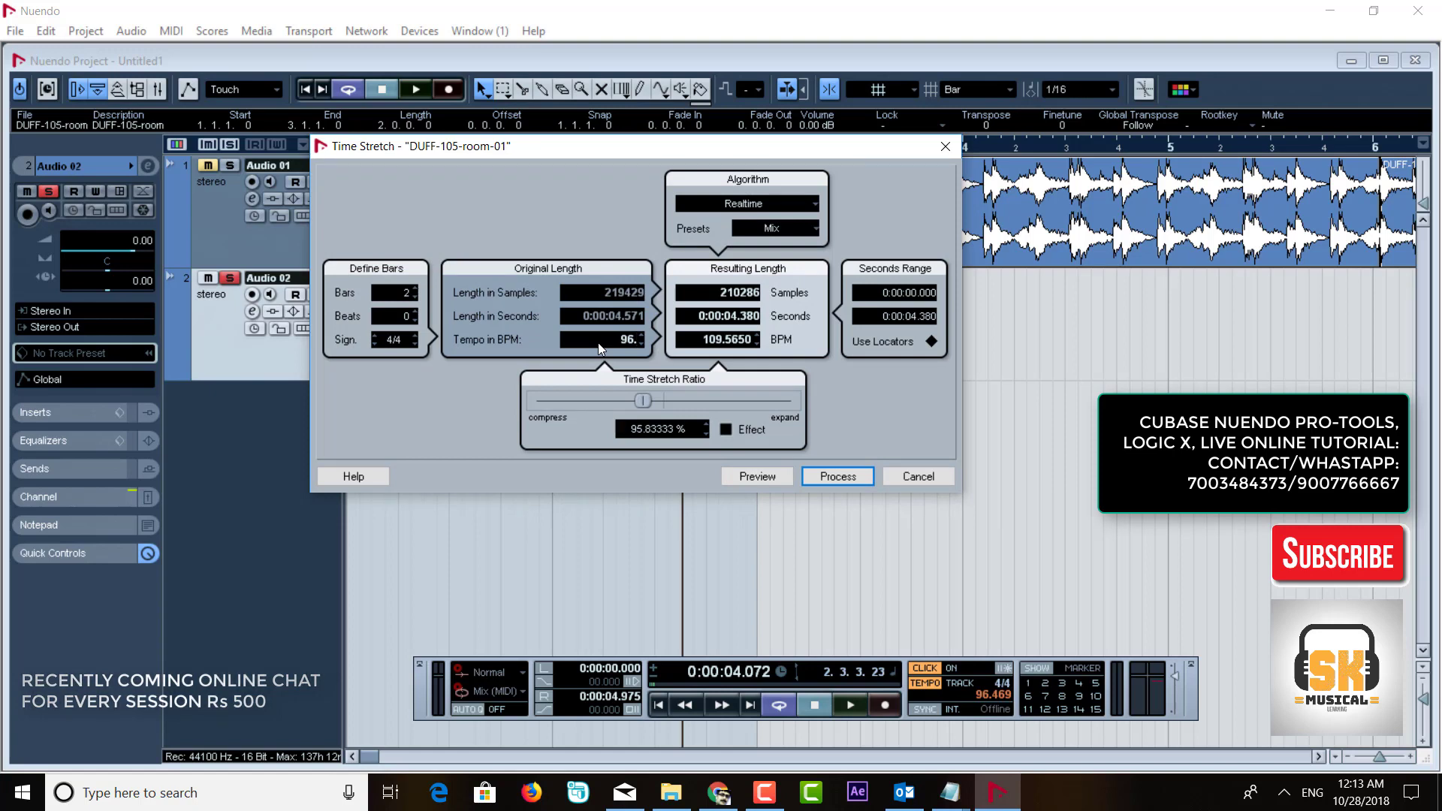
{"action": "type", "text": "7"}
{"action": "key", "text": "Tab"}
Step: Try a resulting tempo of 130 BPM for the time stretch
{"action": "left_click", "coordinate": [723, 340]}
{"action": "type", "text": "130"}
{"action": "key", "text": "Tab"}
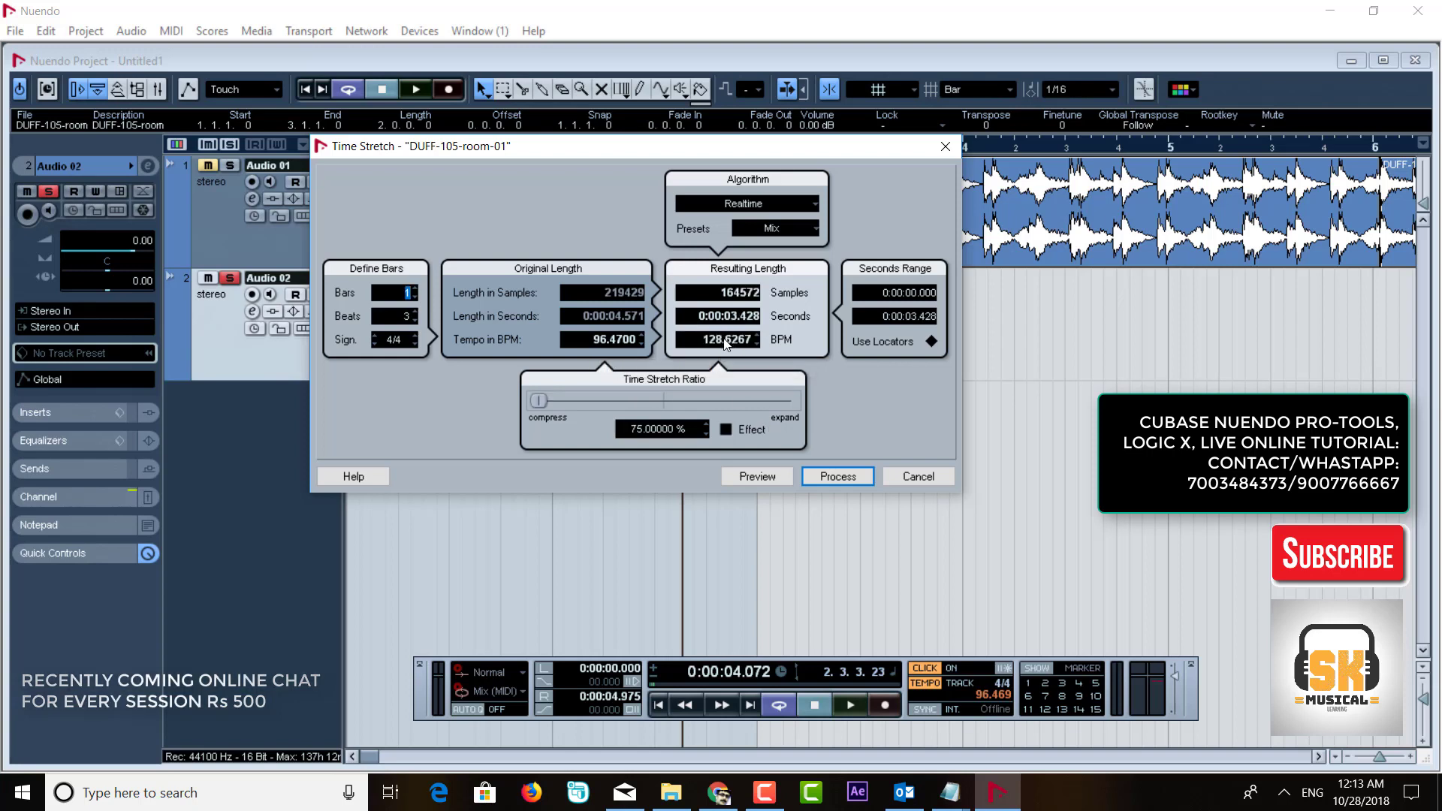
Step: Set the resulting tempo to 100 BPM and process the Audio 02 clip's time stretch
{"action": "left_click", "coordinate": [723, 340]}
{"action": "type", "text": "100"}
{"action": "key", "text": "Tab"}
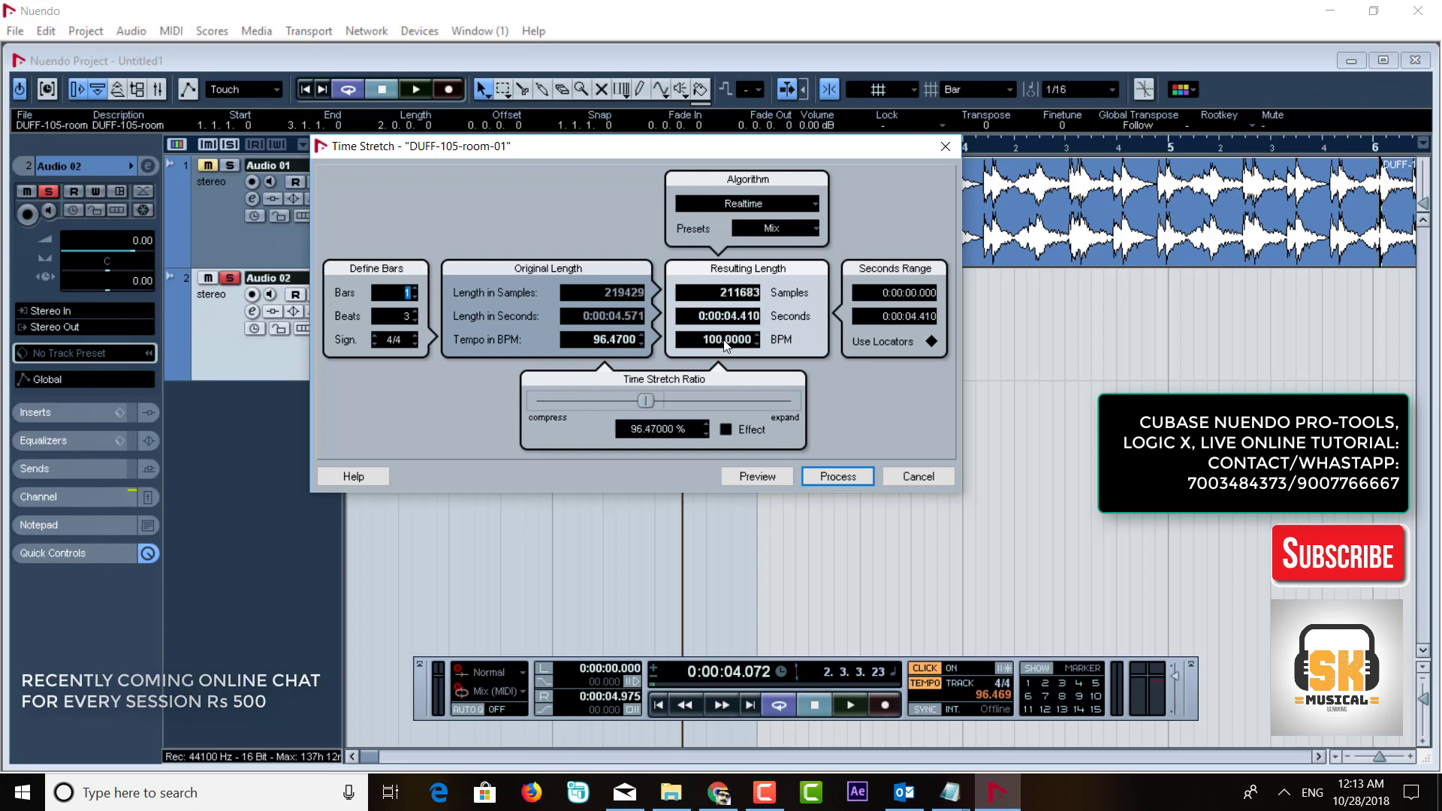
{"action": "left_click", "coordinate": [834, 476]}
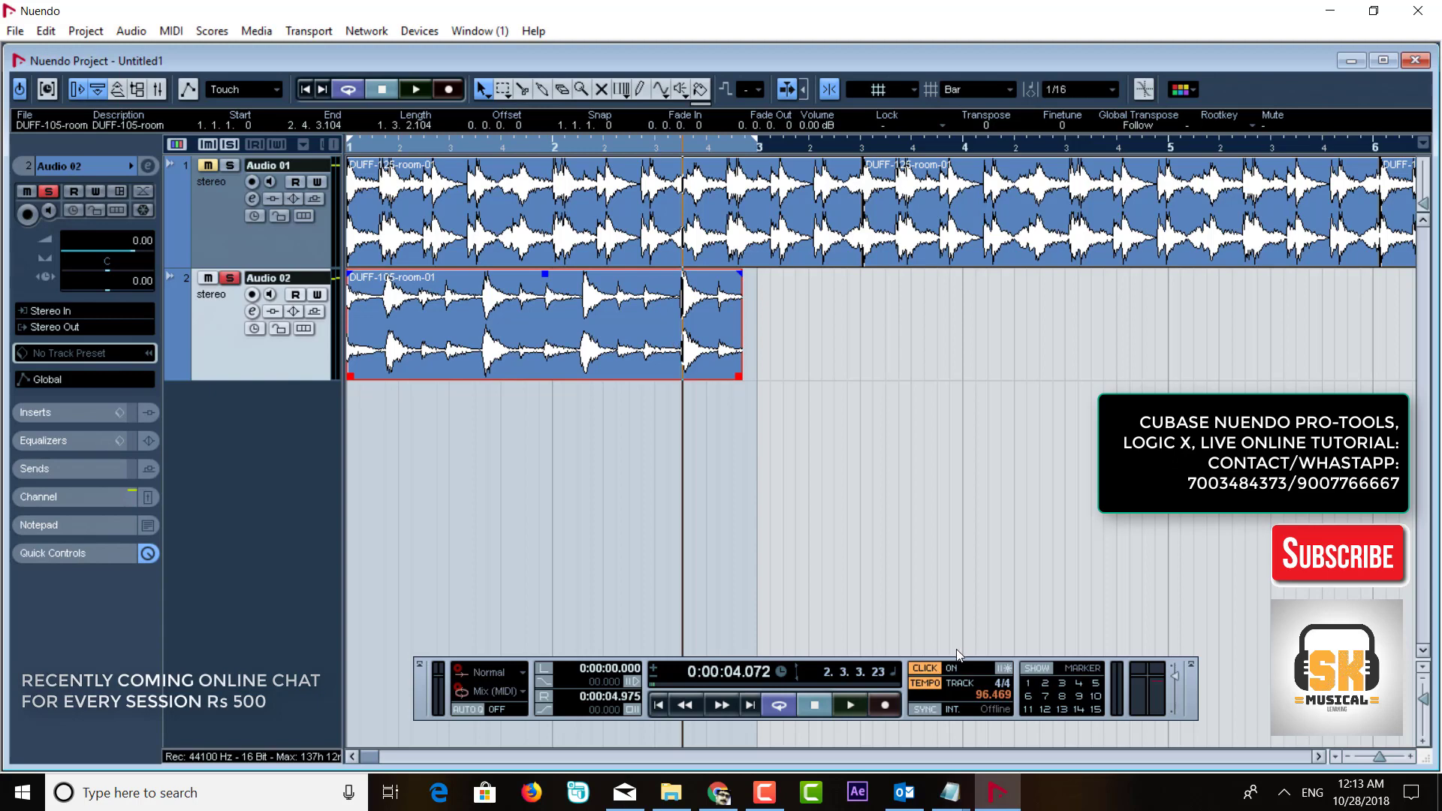
Step: Switch the project to fixed tempo and set it to 100 BPM
{"action": "left_click", "coordinate": [924, 682]}
{"action": "double_click", "coordinate": [977, 695]}
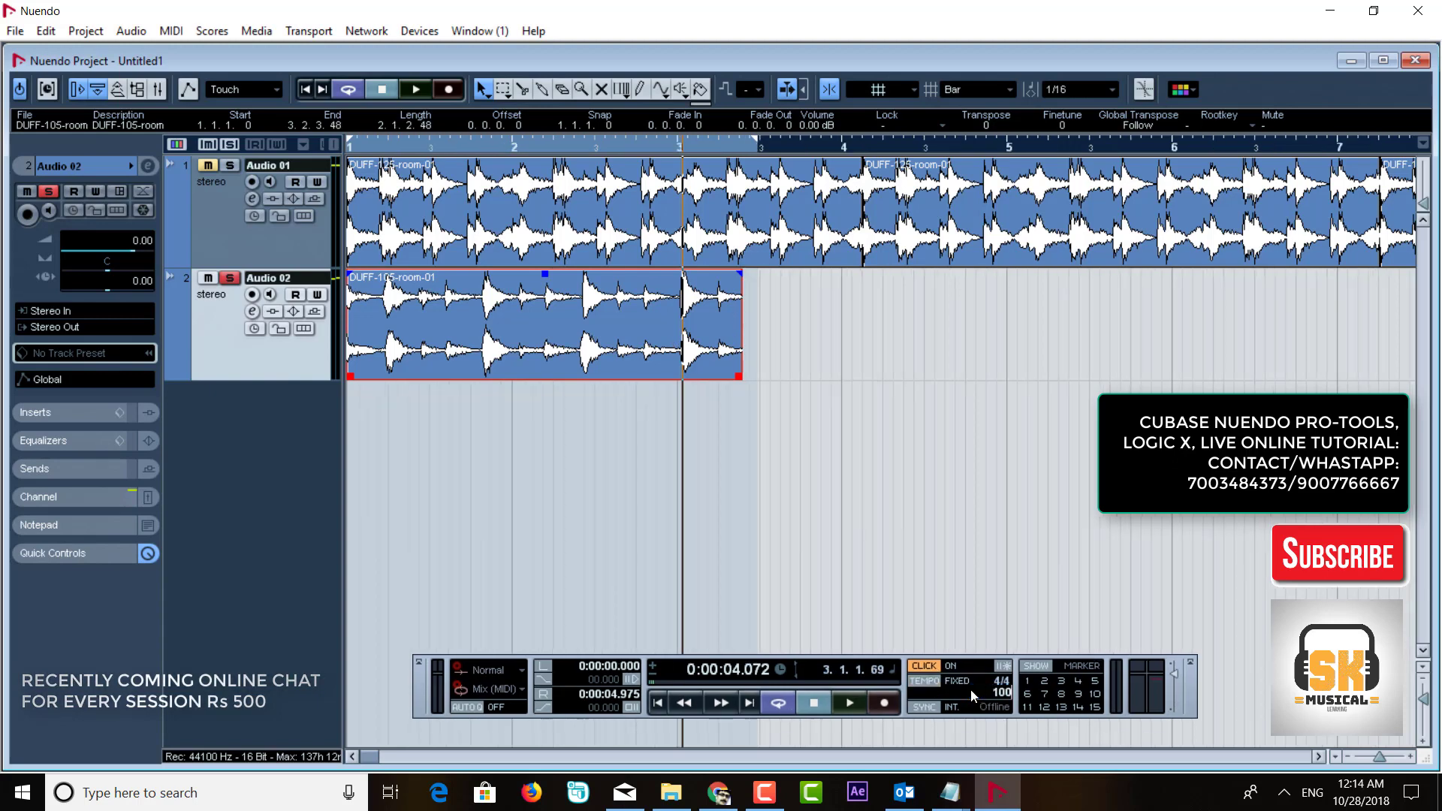
{"action": "key", "text": "Return"}
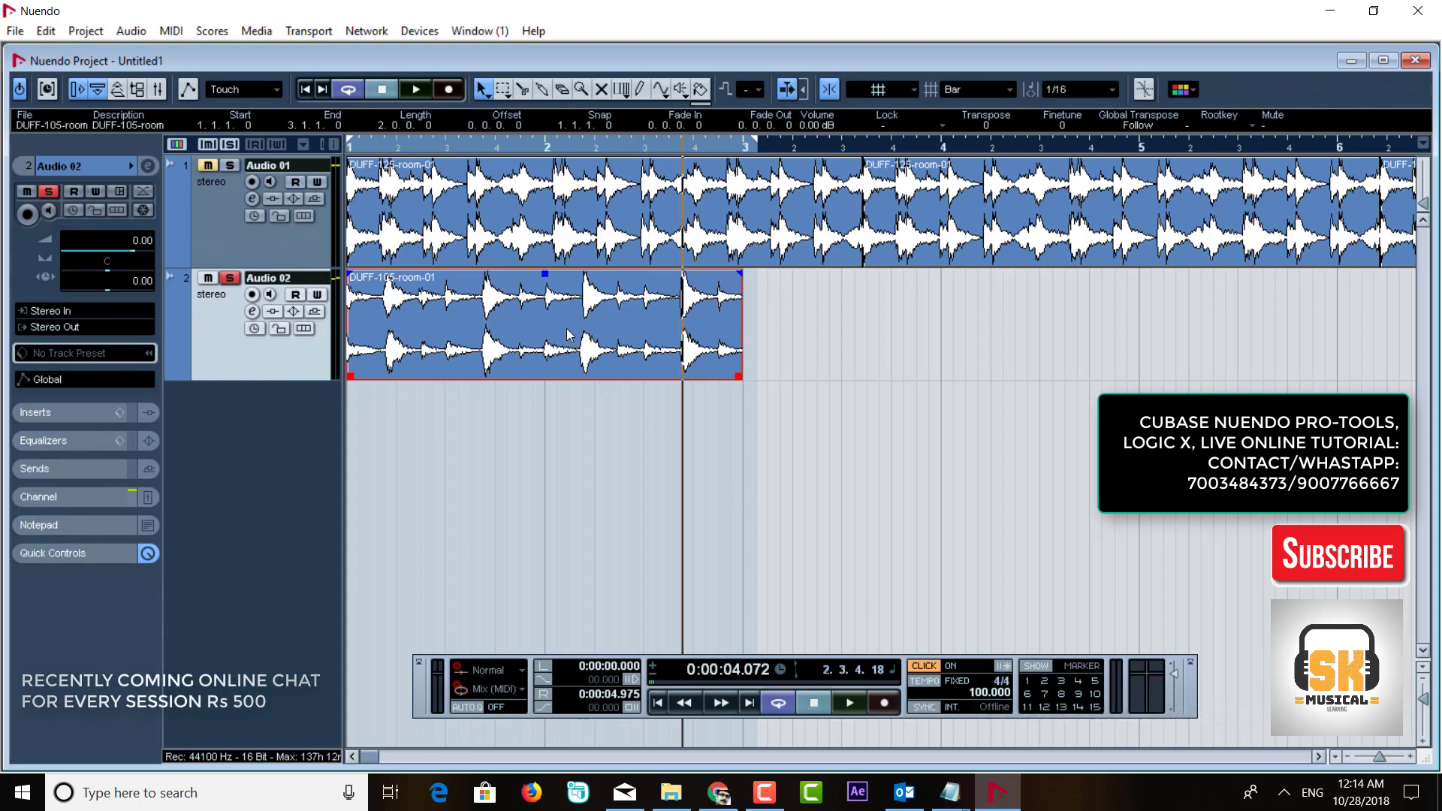
Step: Set the locators around the stretched Audio 02 clip, play it in a loop, and stop playback
{"action": "key", "text": "space"}
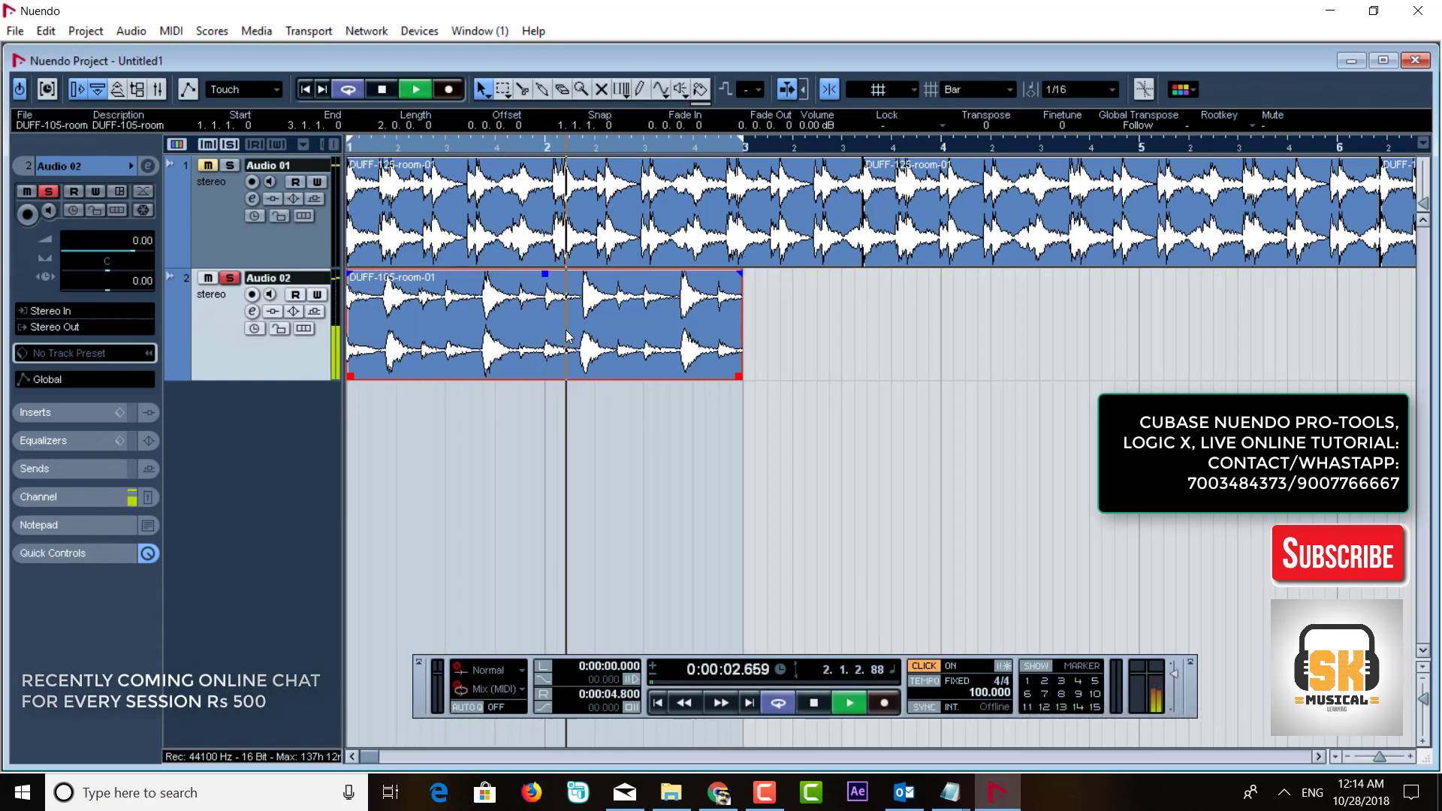
{"action": "key", "text": "g"}
{"action": "key", "text": "g"}
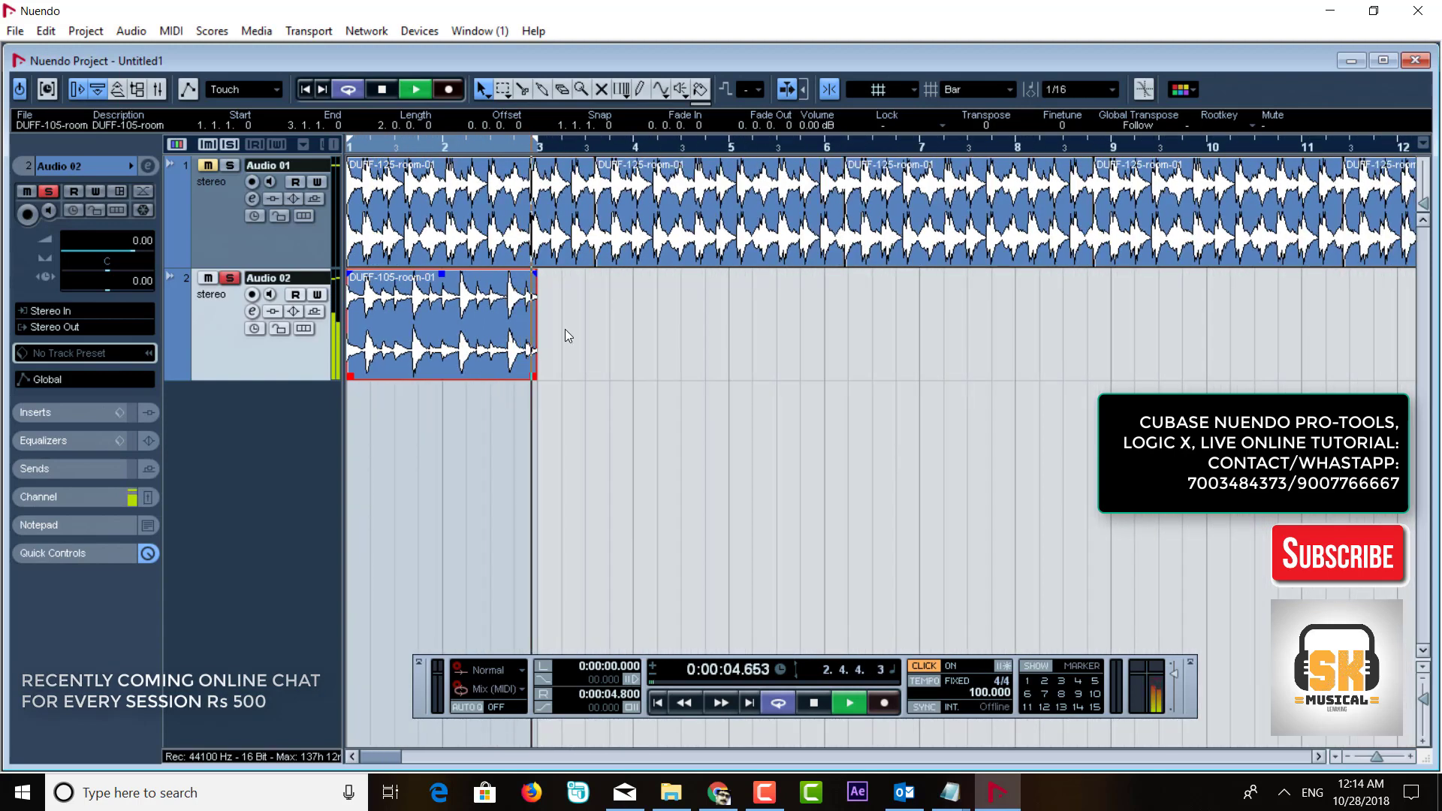
{"action": "key", "text": "space"}
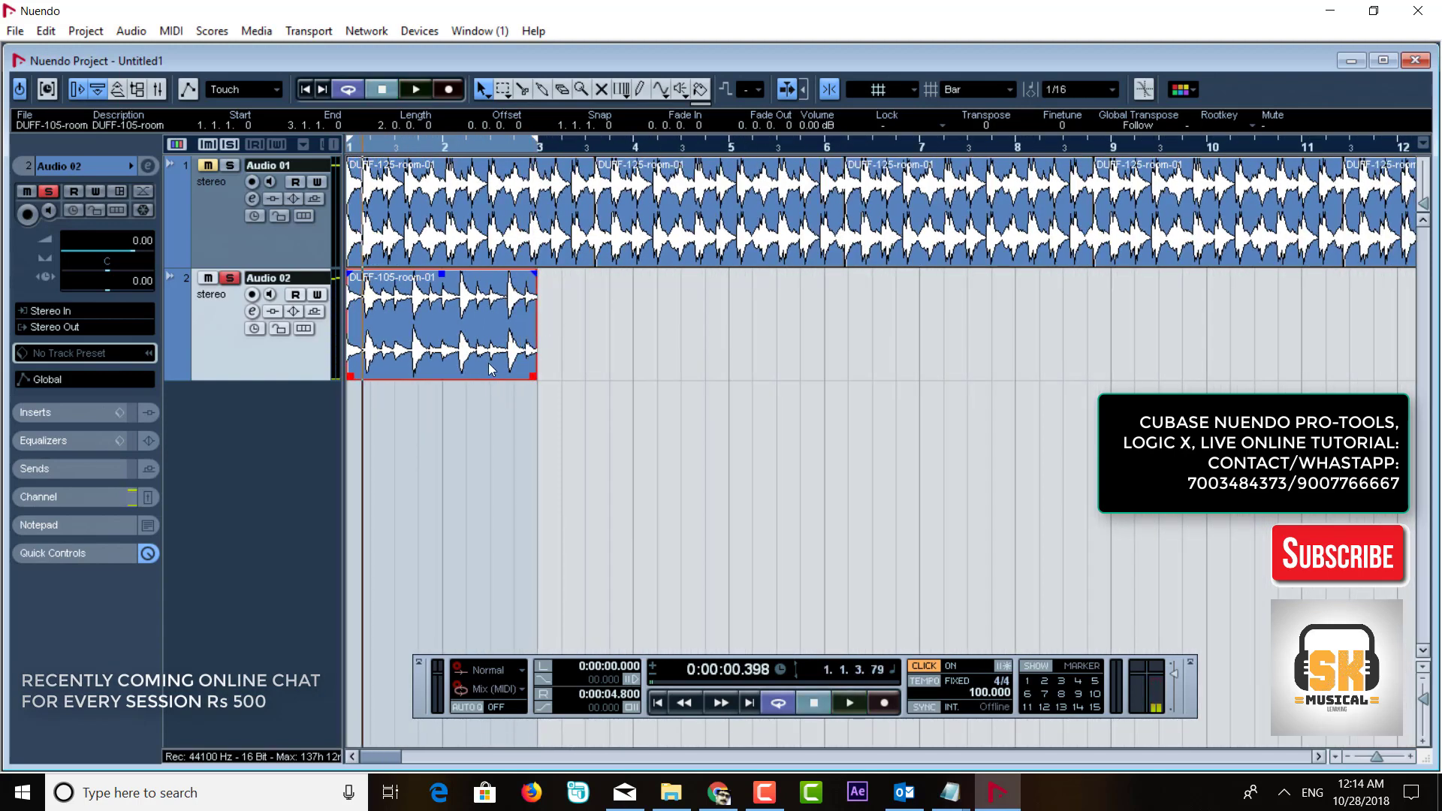
Step: Duplicate the DUFF-105-room clip on Audio 02 and move the copy to bar 5
{"action": "key", "text": "ctrl+d"}
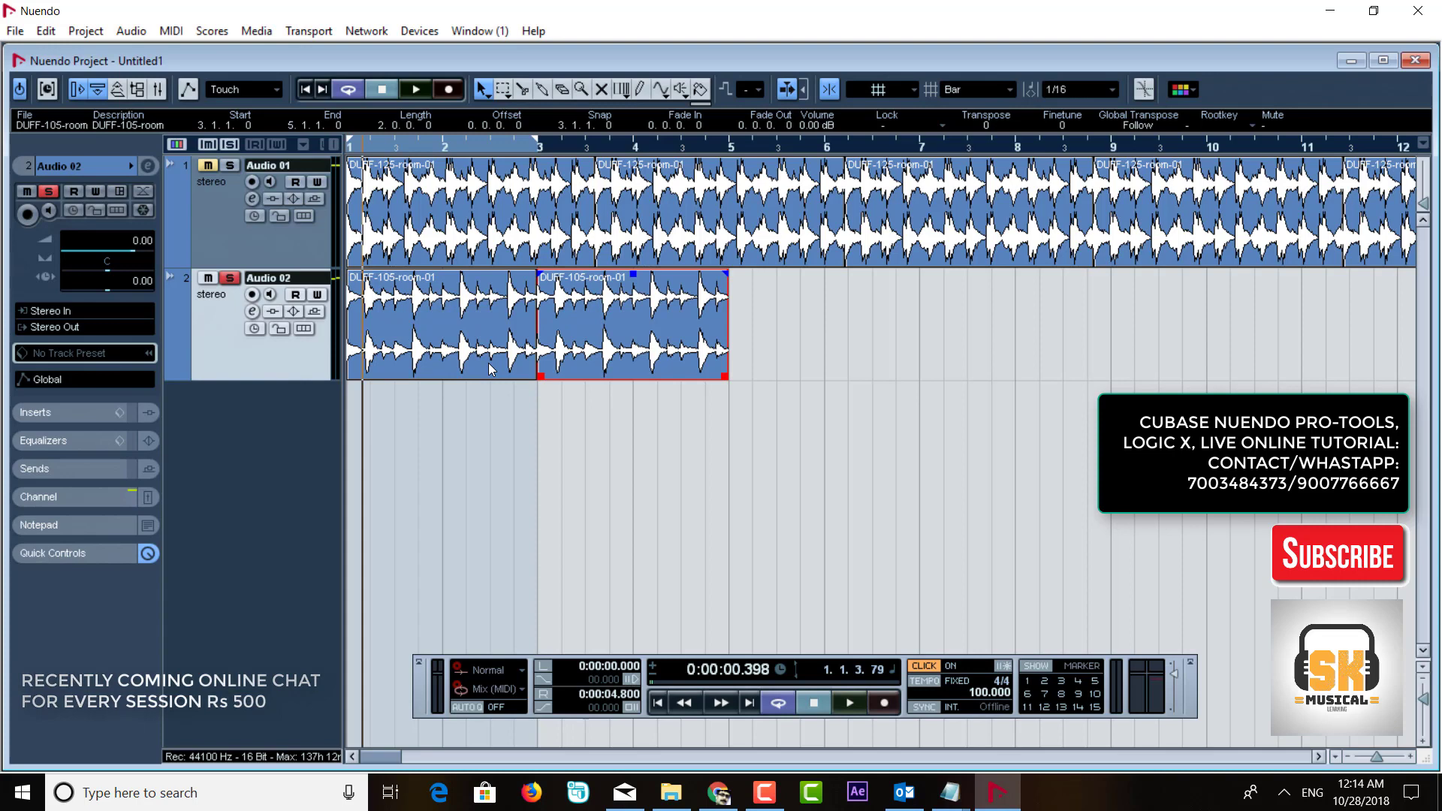
{"action": "left_click_drag", "start_coordinate": [625, 338], "coordinate": [770, 331]}
Step: Open Time Stretch for the copied clip and set its original tempo to 100 BPM
{"action": "right_click", "coordinate": [770, 331]}
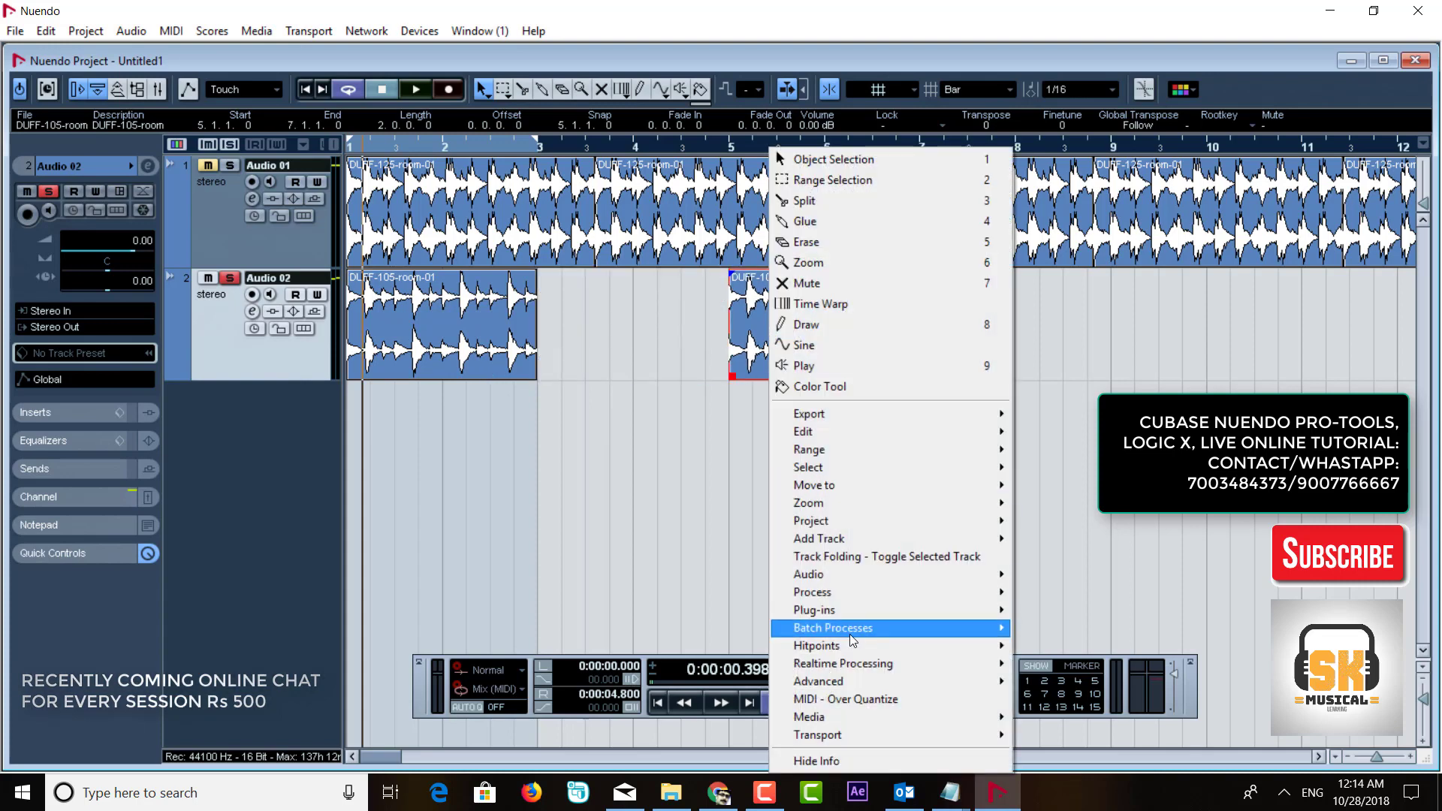
{"action": "mouse_move", "coordinate": [931, 593]}
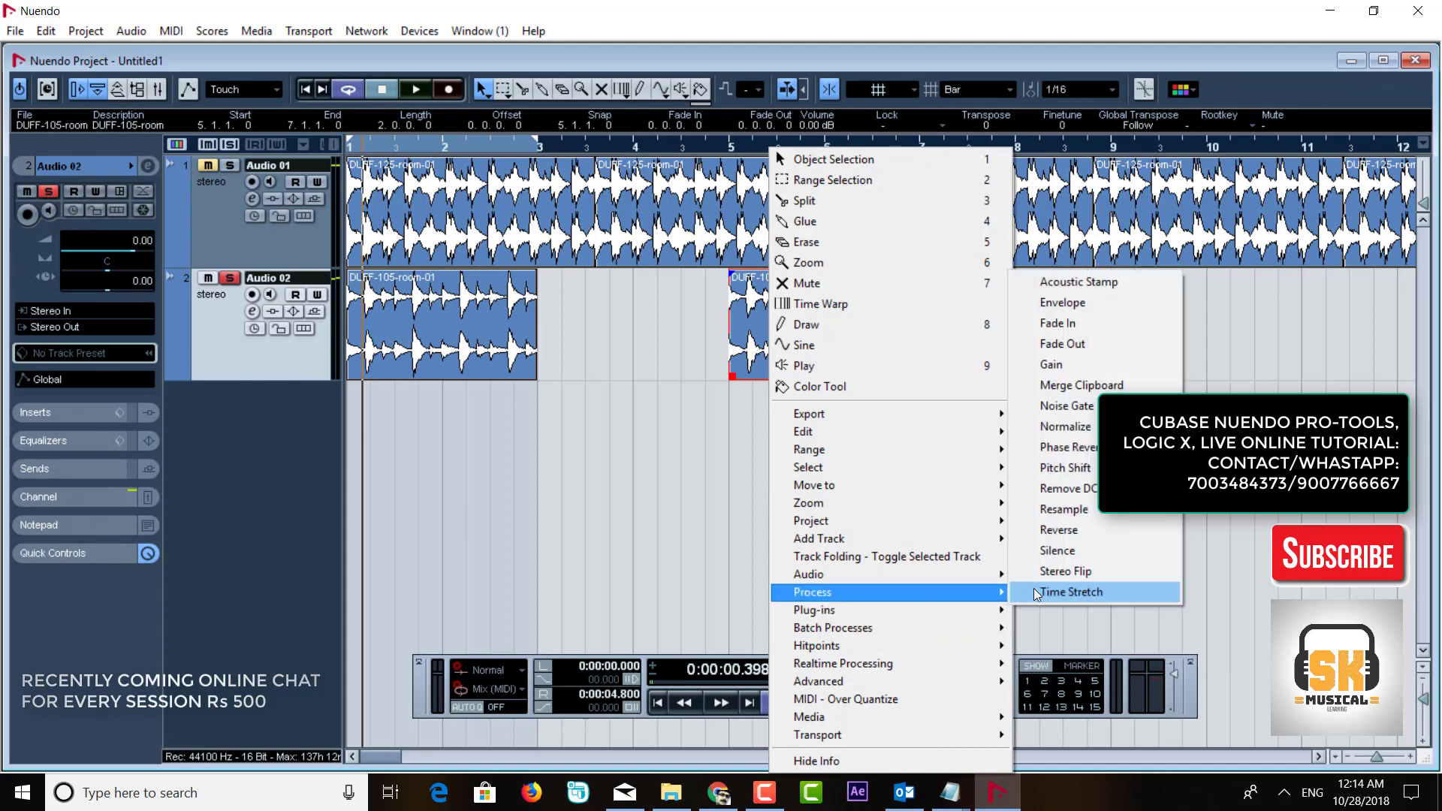
{"action": "left_click", "coordinate": [1049, 593]}
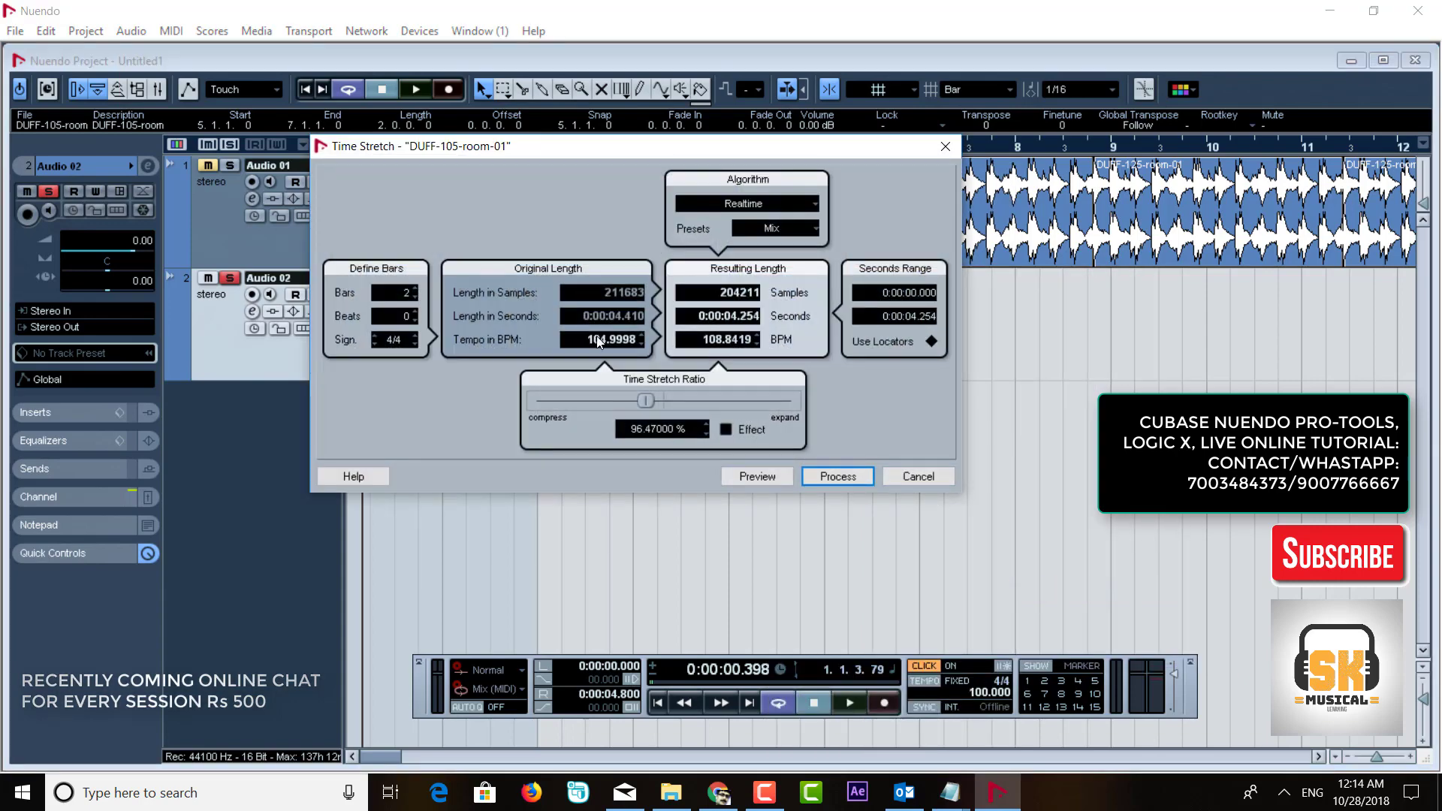
{"action": "type", "text": "1000"}
{"action": "key", "text": "Tab"}
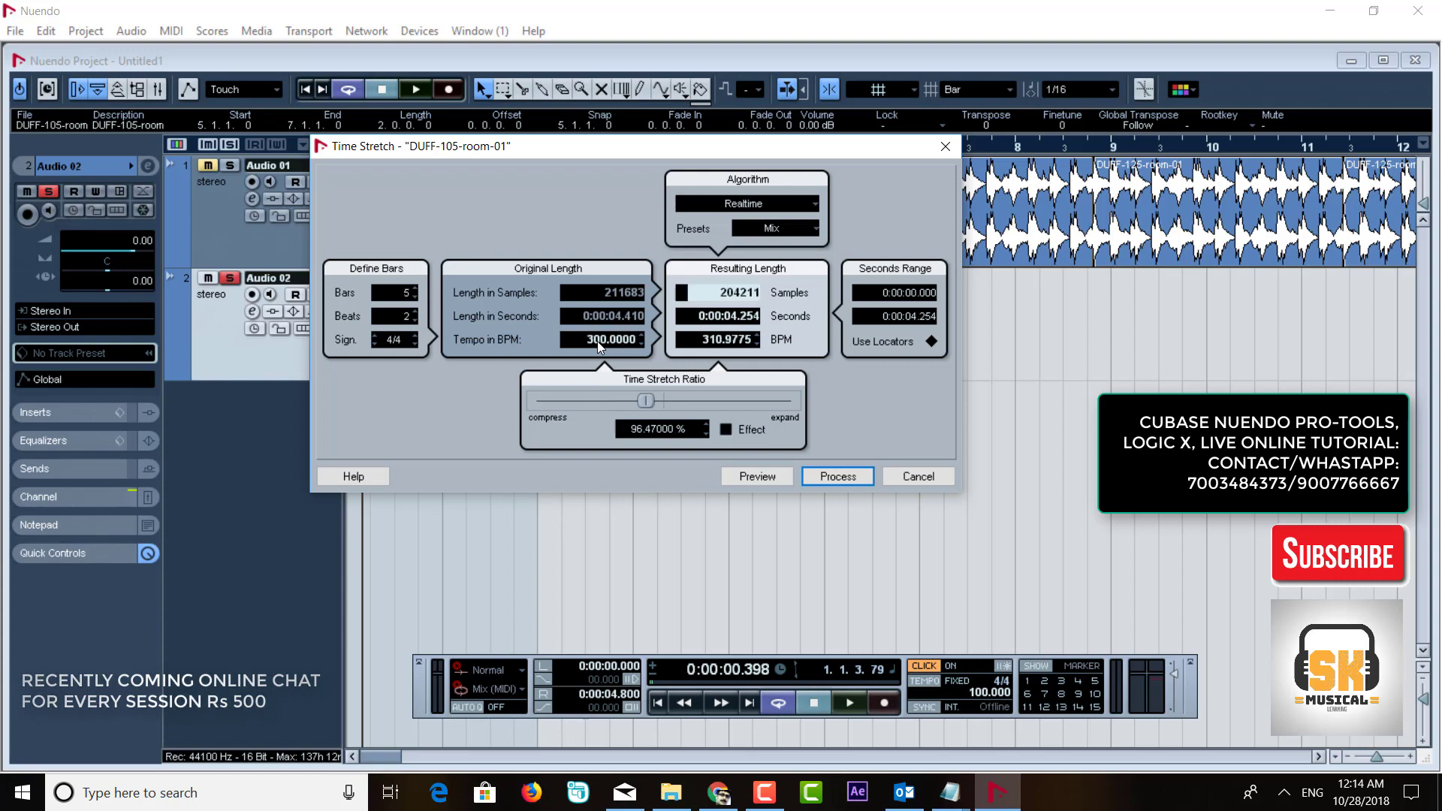
{"action": "left_click", "coordinate": [593, 341]}
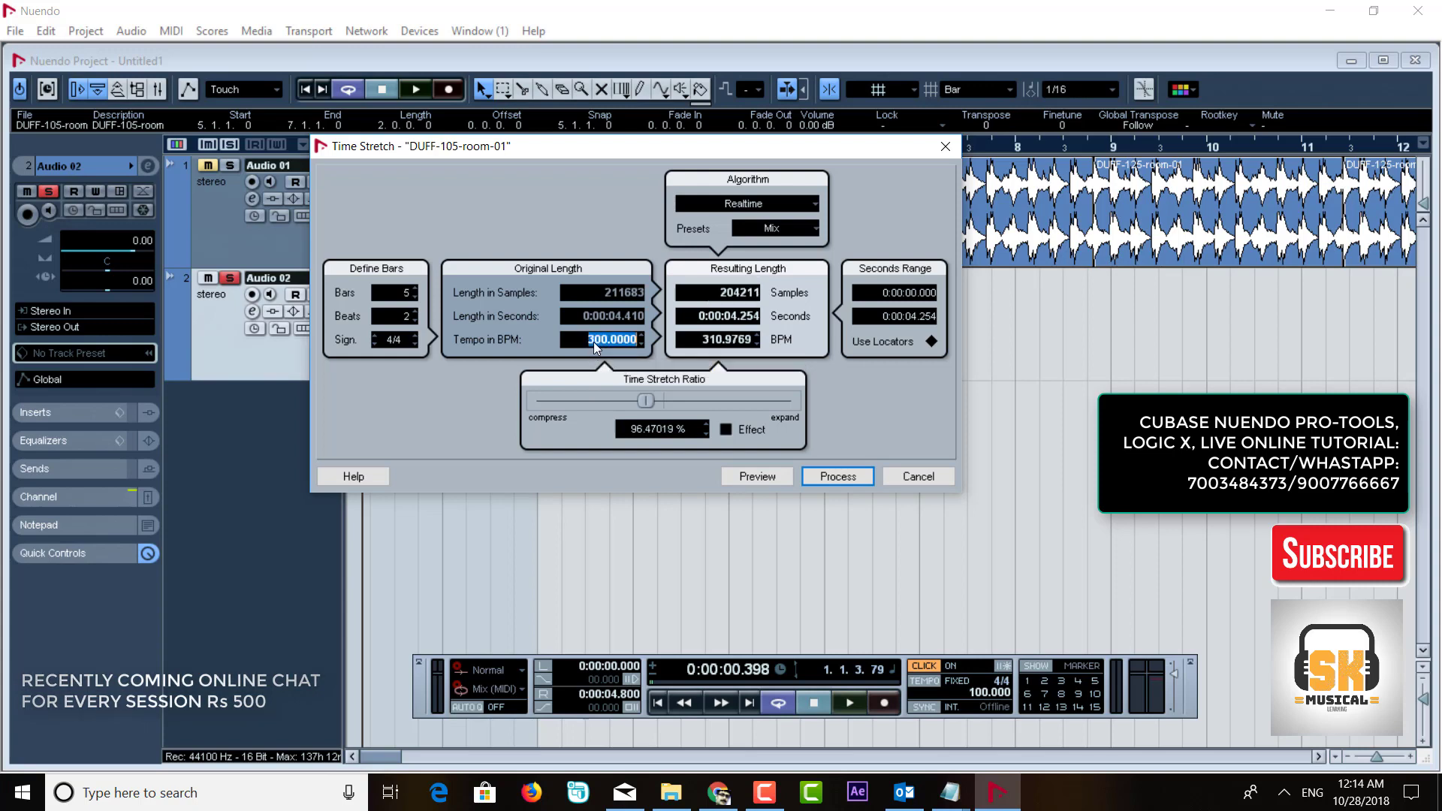
{"action": "type", "text": "100"}
{"action": "key", "text": "Return"}
Step: Set the resulting tempo to 110 BPM and process the copied clip as a new version
{"action": "left_click", "coordinate": [706, 342]}
{"action": "type", "text": "110"}
{"action": "key", "text": "Return"}
{"action": "left_click", "coordinate": [834, 476]}
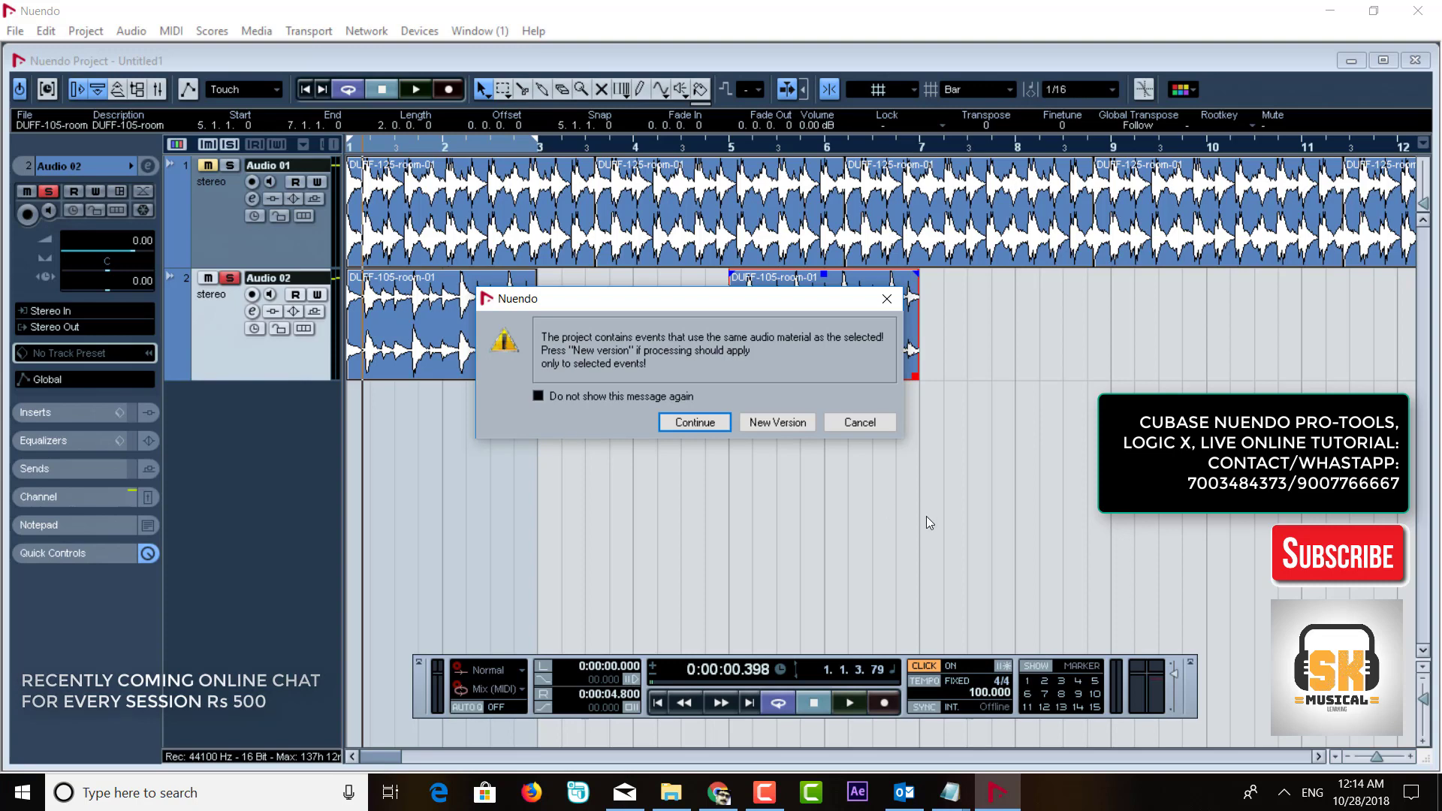
{"action": "left_click", "coordinate": [768, 421]}
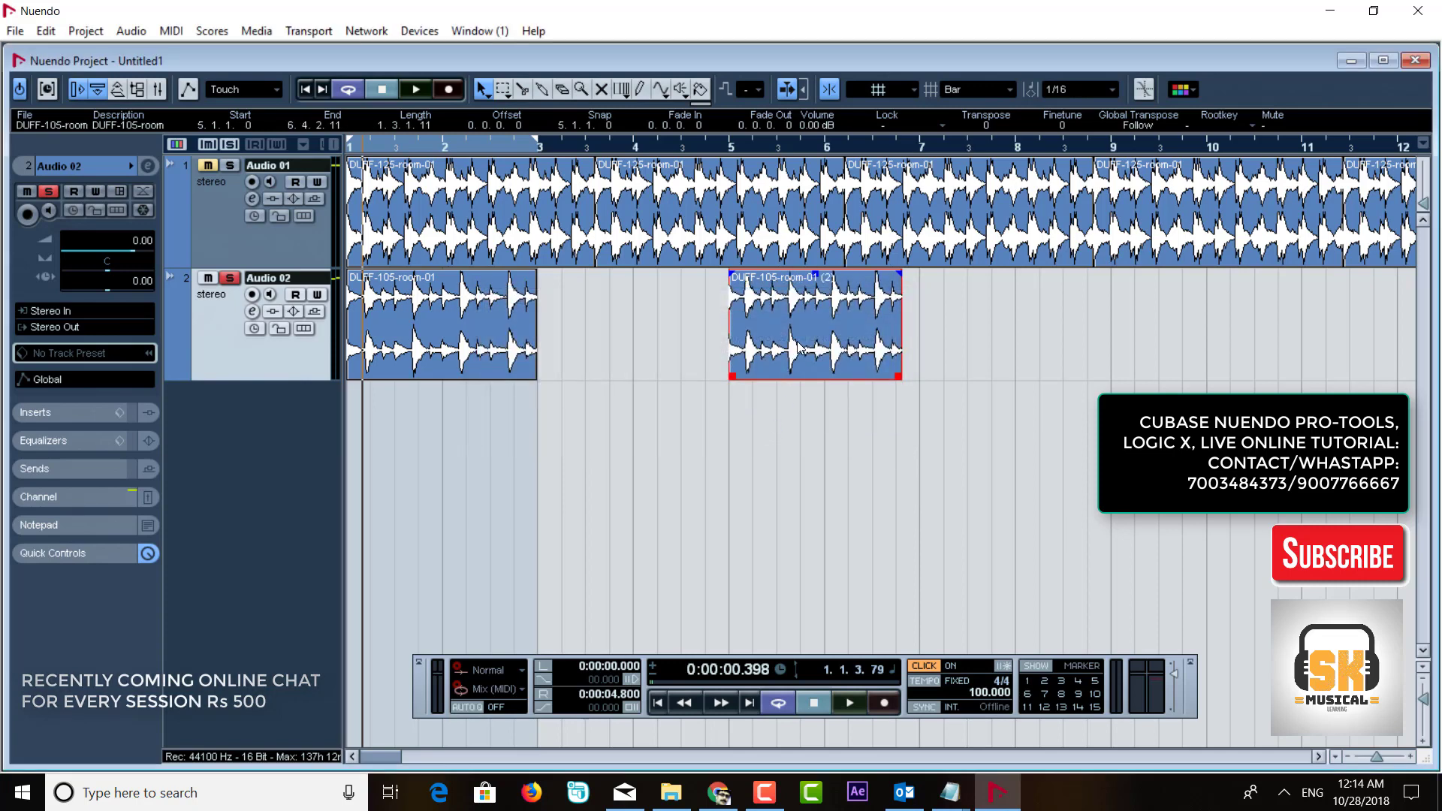
Step: Move the stretched copy to bar 3, directly after the first clip, and select both Audio 02 clips
{"action": "left_click_drag", "start_coordinate": [815, 337], "coordinate": [676, 354]}
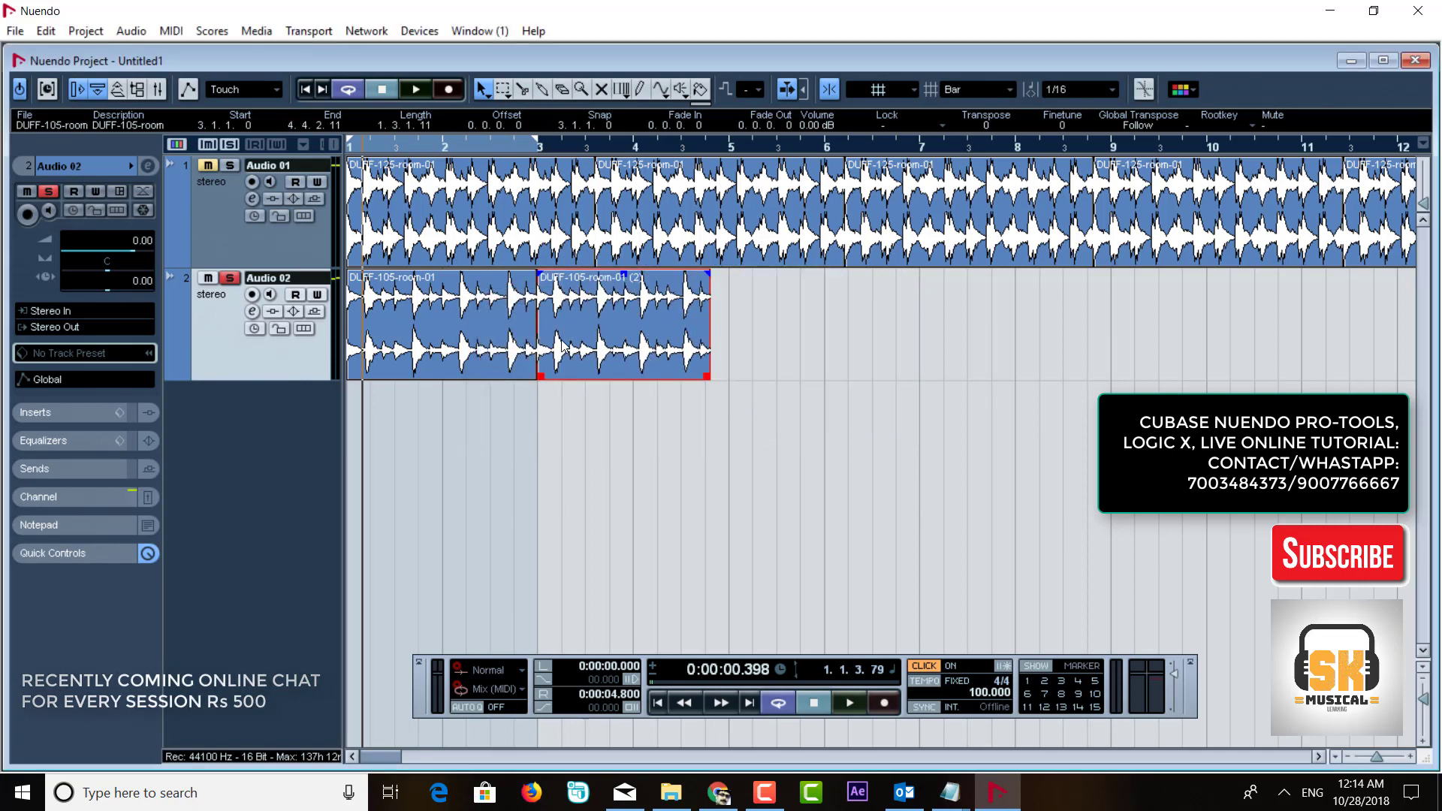
{"action": "left_click", "coordinate": [642, 401]}
{"action": "left_click_drag", "start_coordinate": [767, 434], "coordinate": [481, 375]}
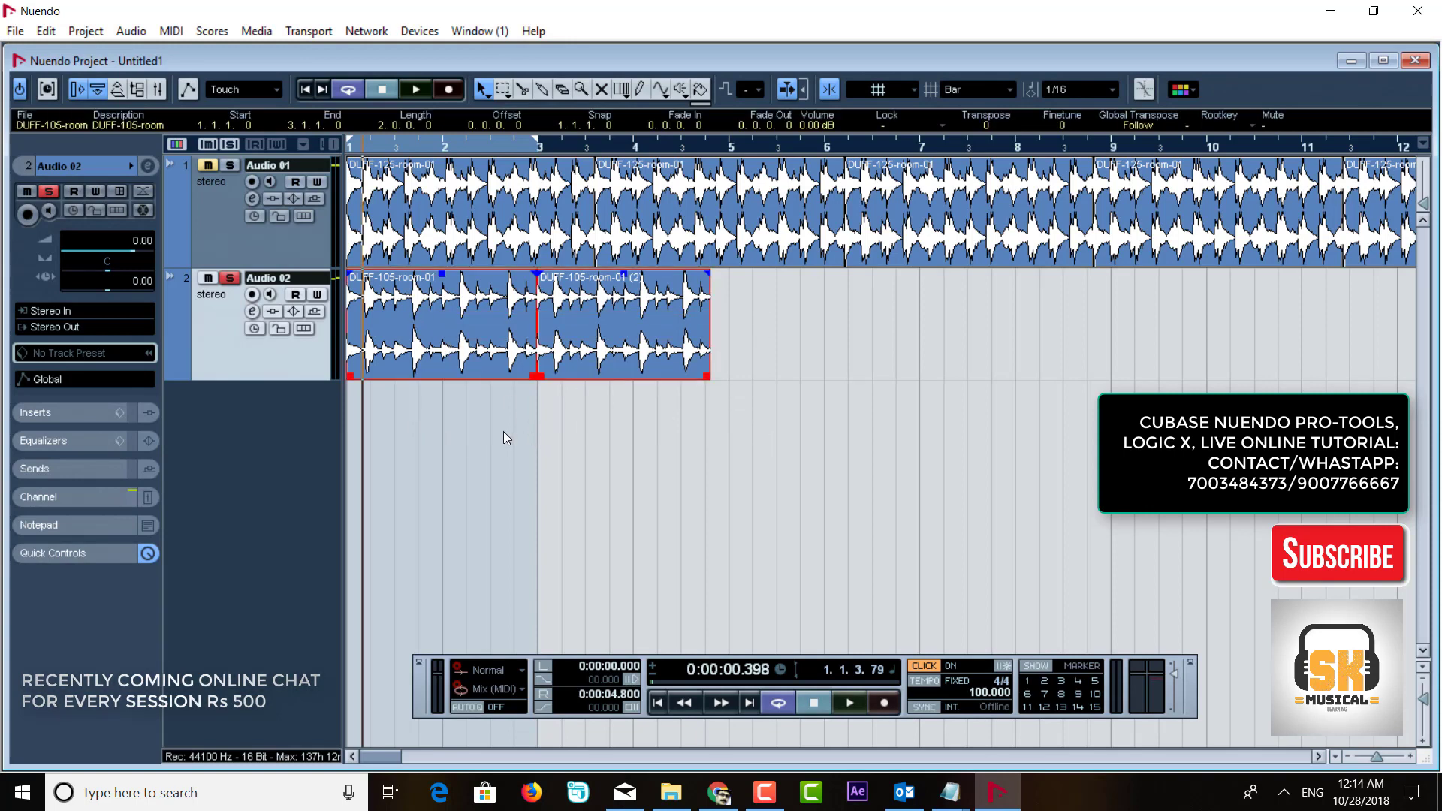
Step: Open the Tempo Track, activate it, and set the opening tempo point to 100 BPM
{"action": "key", "text": "ctrl+t"}
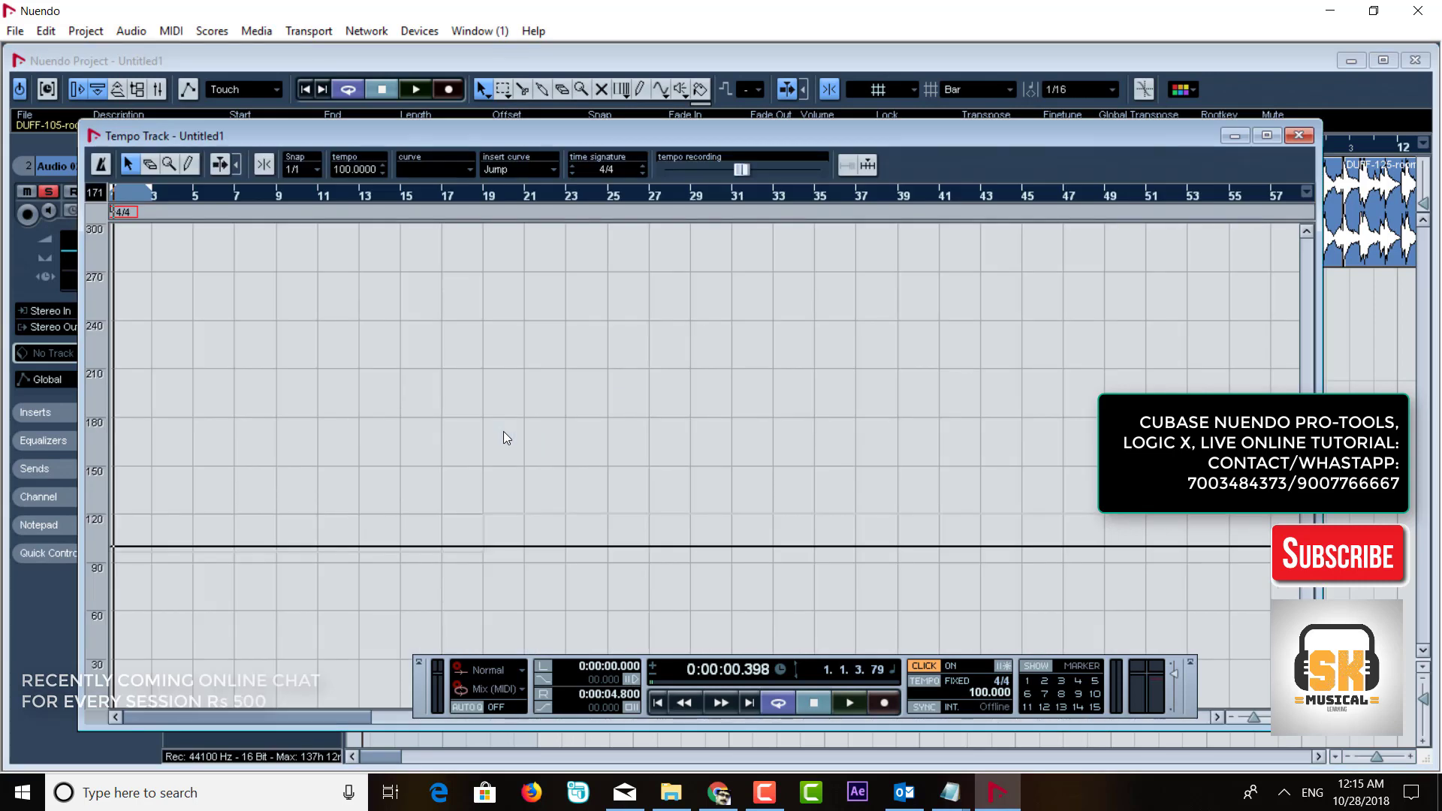
{"action": "left_click", "coordinate": [928, 681]}
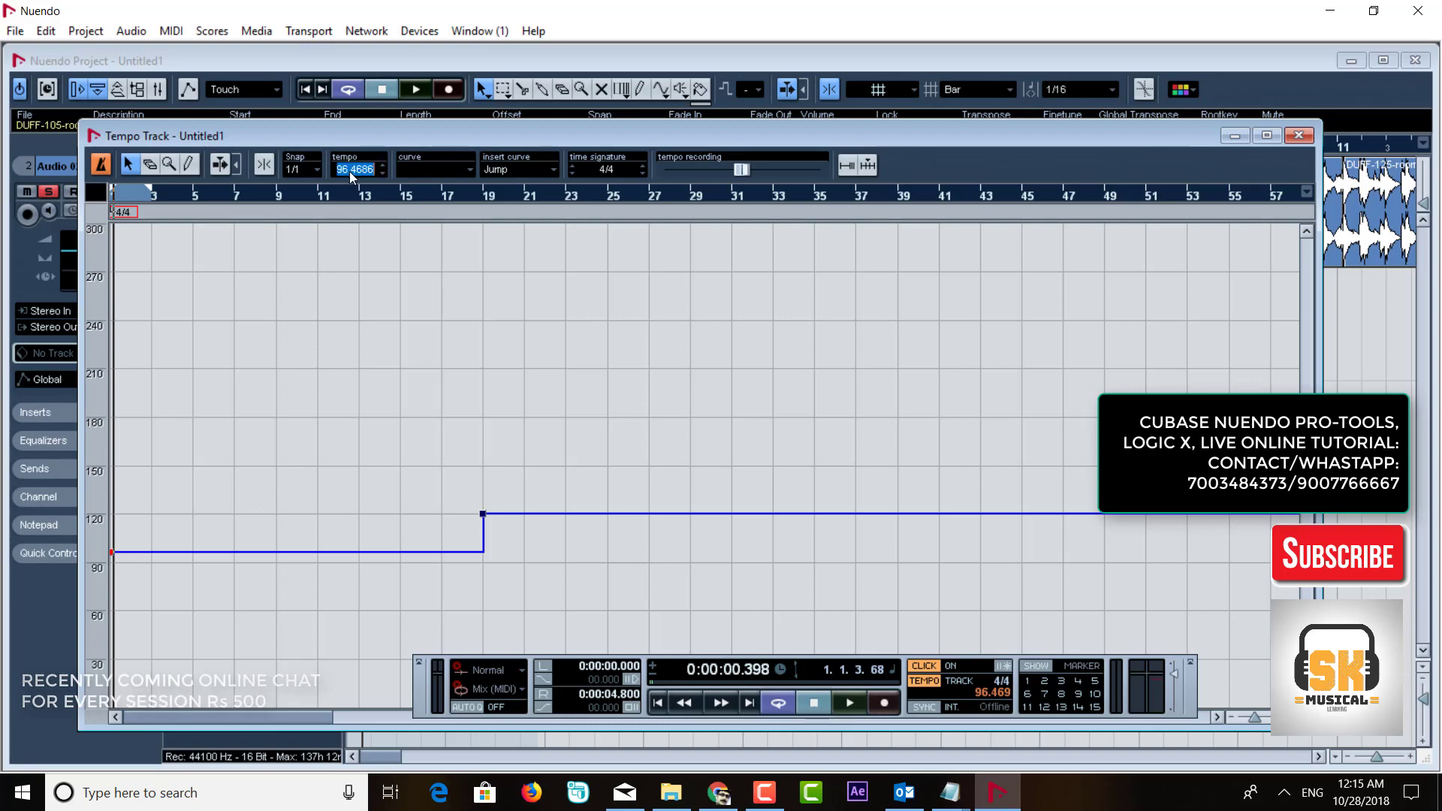
{"action": "key", "text": "Return"}
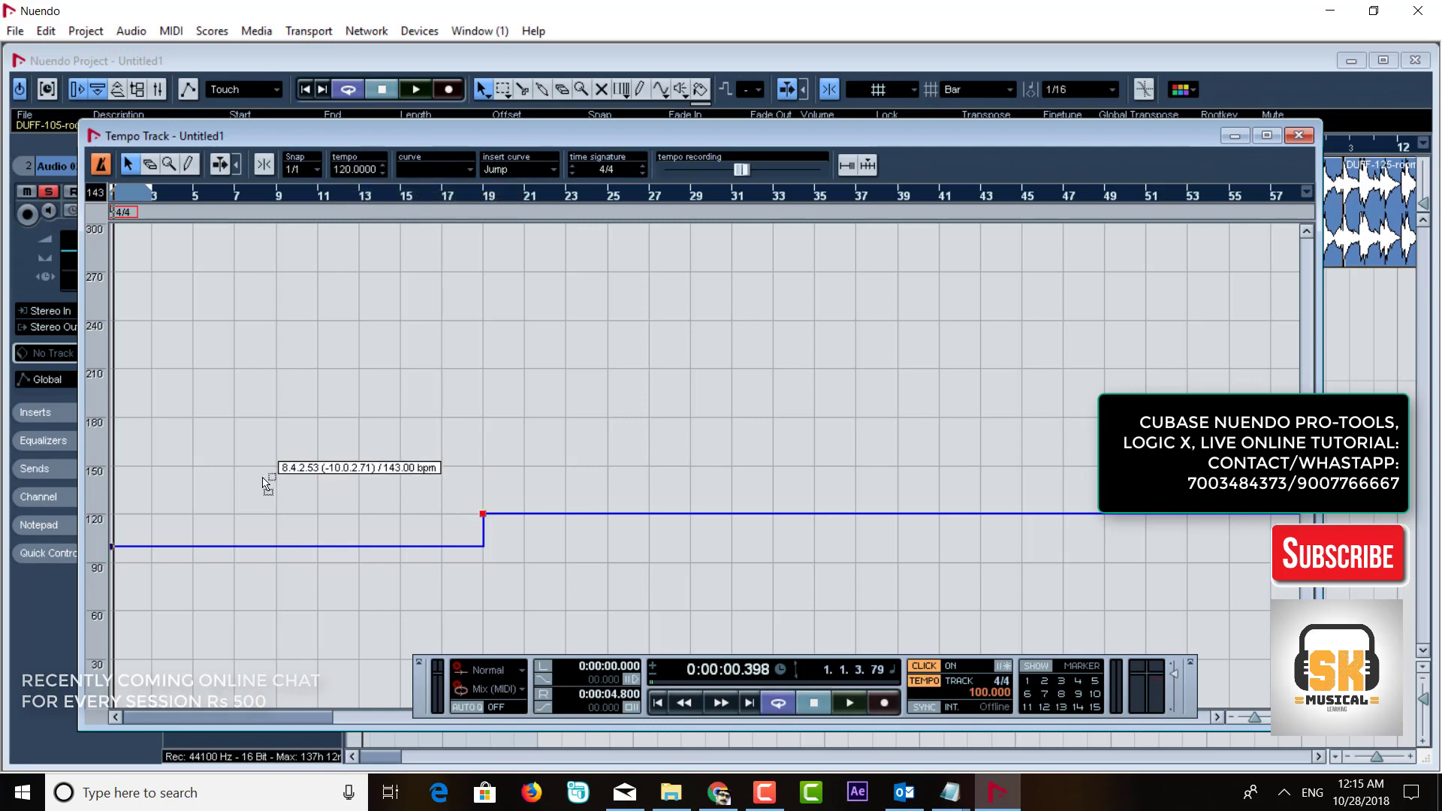
Step: Add a tempo point of about 119 BPM at bar 3 and erase the bar 19 tempo point
{"action": "left_click", "coordinate": [153, 516]}
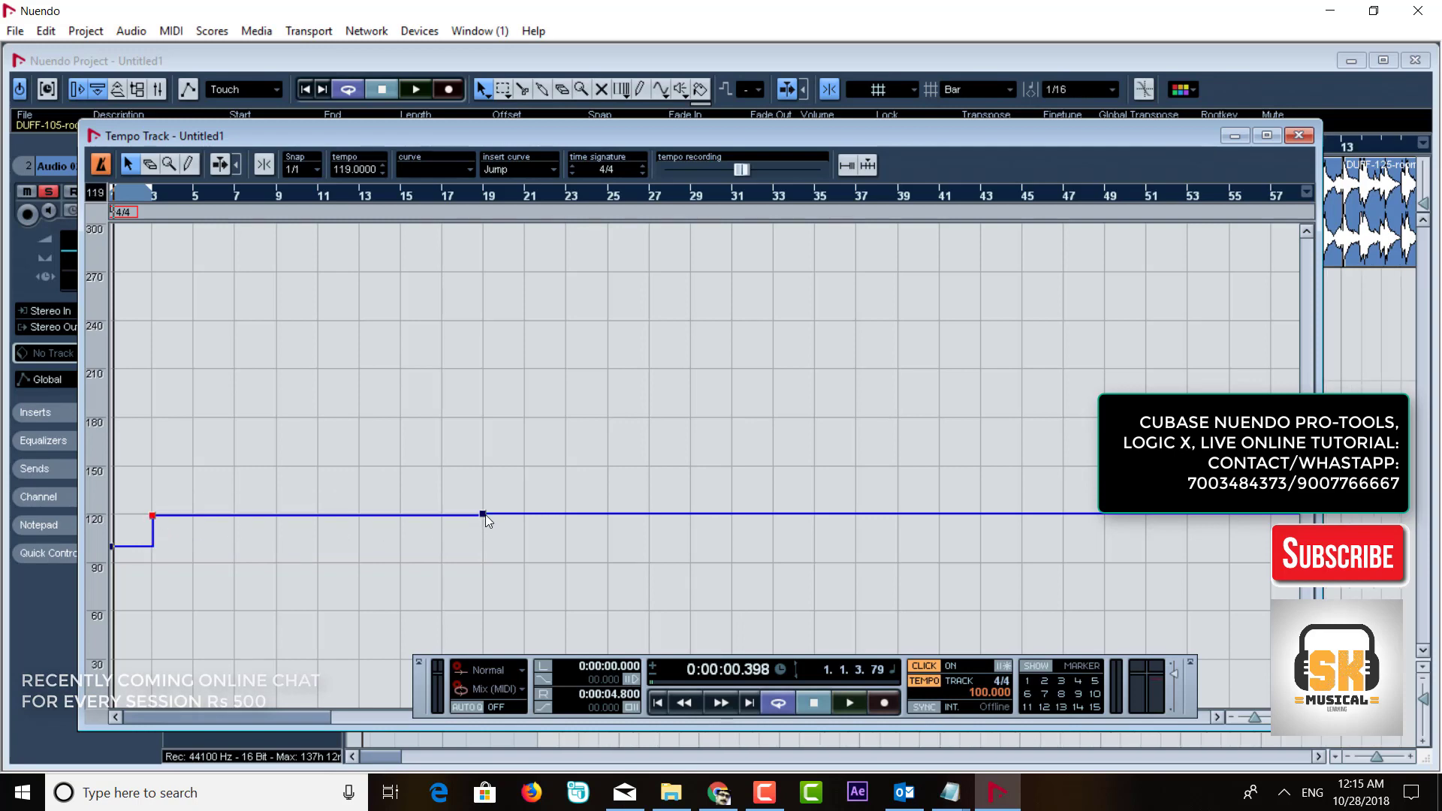
{"action": "left_click", "coordinate": [154, 169]}
{"action": "left_click", "coordinate": [483, 514]}
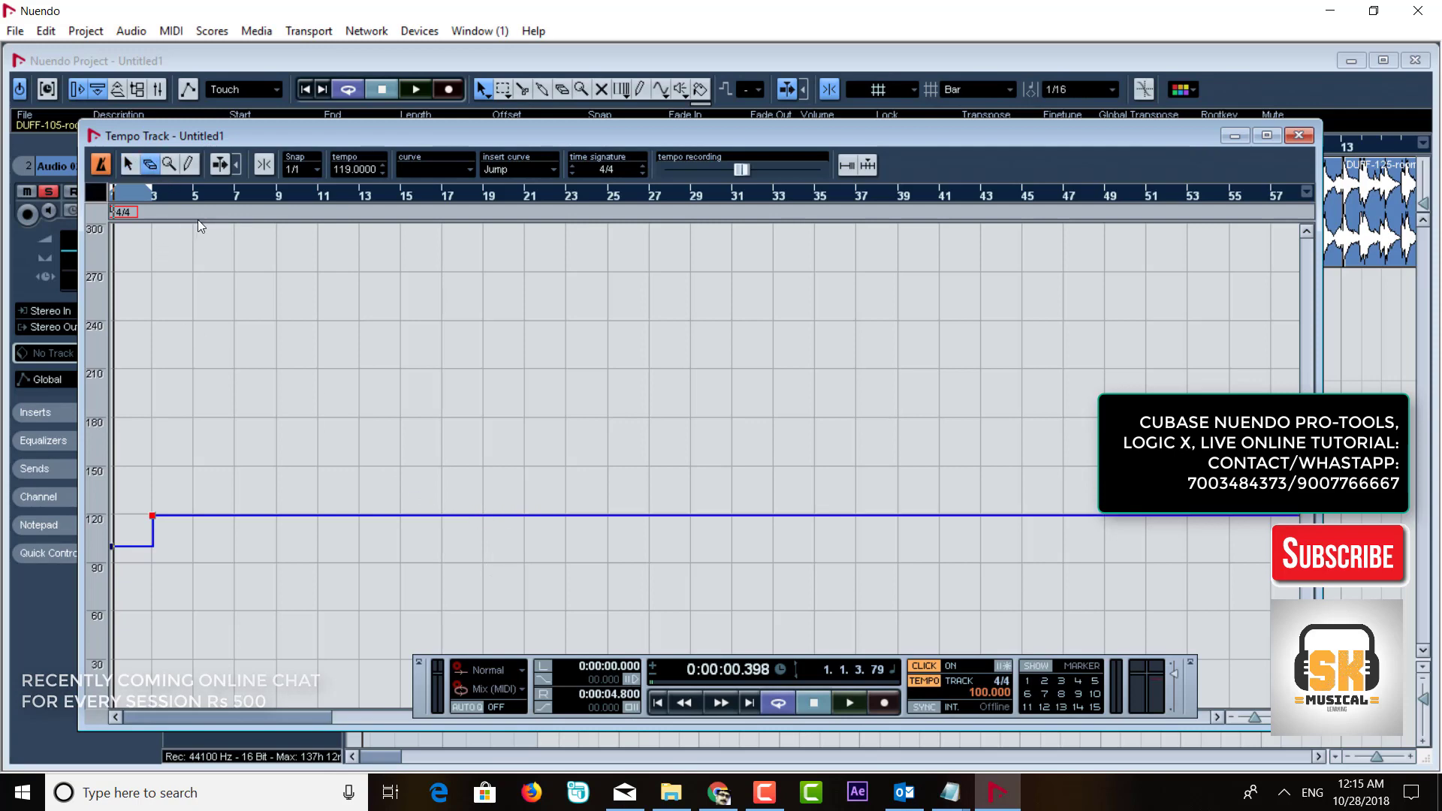
Step: Set the bar 3 tempo point to 110 BPM and close the Tempo Track
{"action": "left_click", "coordinate": [348, 169]}
{"action": "type", "text": "110"}
{"action": "key", "text": "Return"}
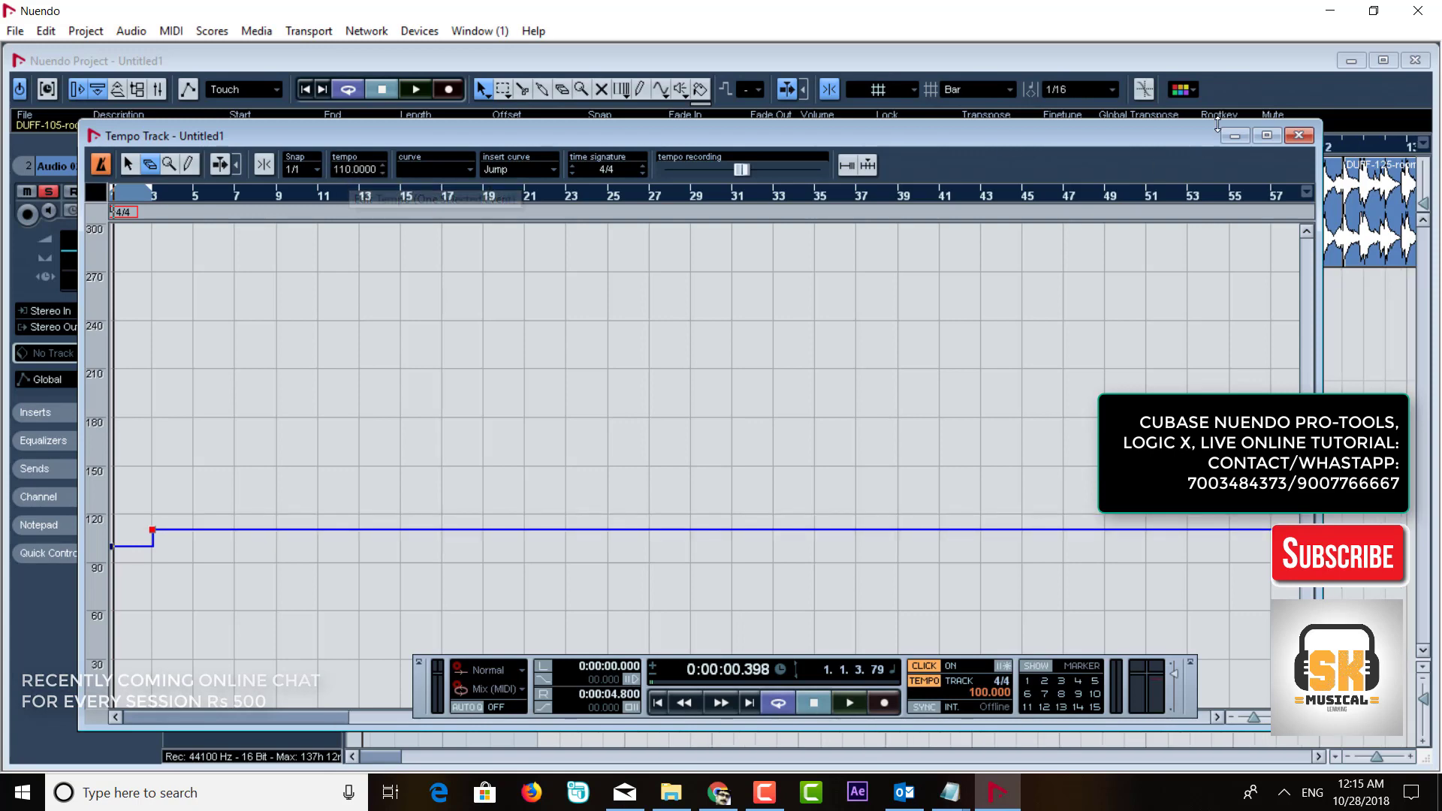
{"action": "left_click", "coordinate": [1301, 136]}
Step: Set the locators around both Audio 02 clips, play across the bar 3 tempo change, and stop playback
{"action": "left_click_drag", "start_coordinate": [786, 412], "coordinate": [454, 299]}
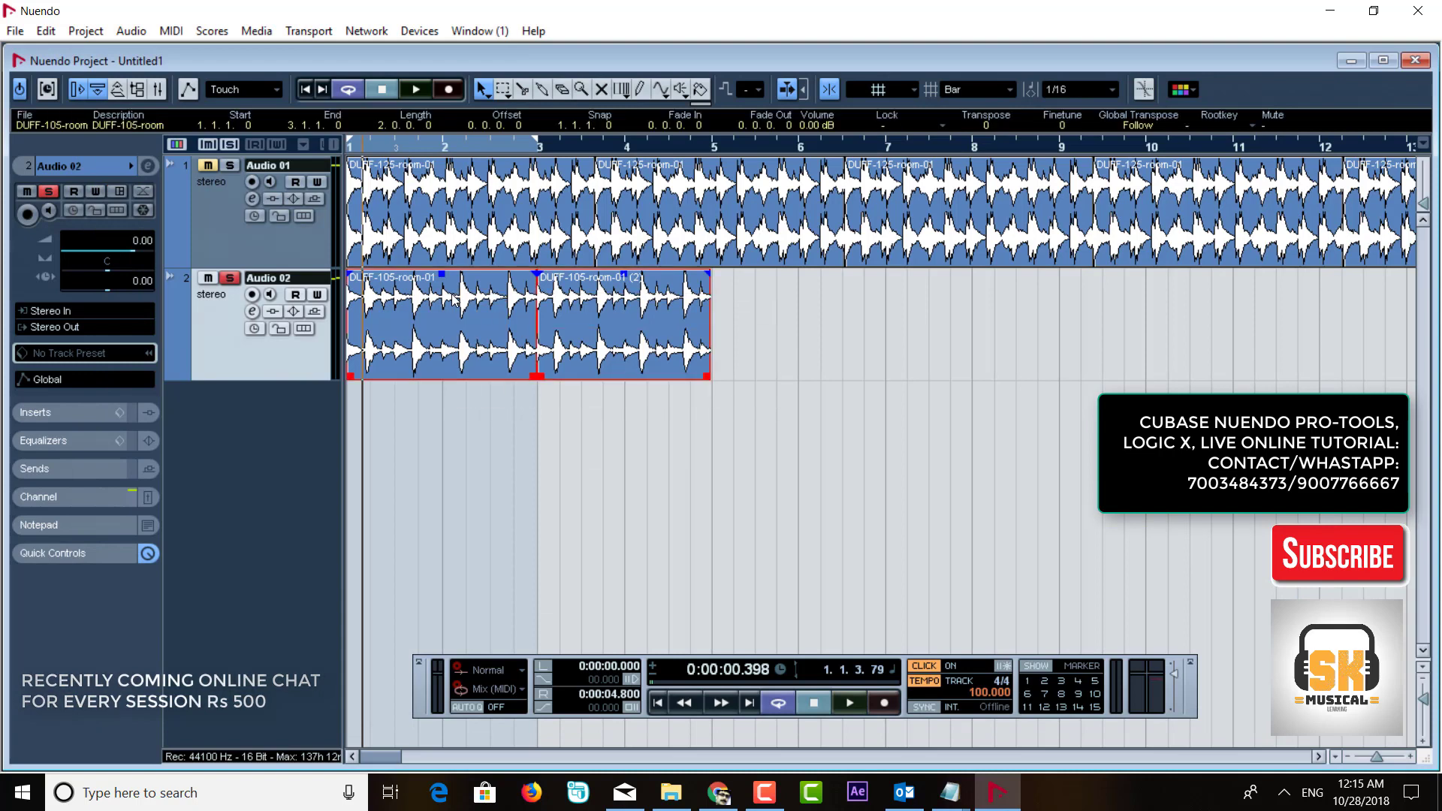
{"action": "key", "text": "p"}
{"action": "key", "text": "space"}
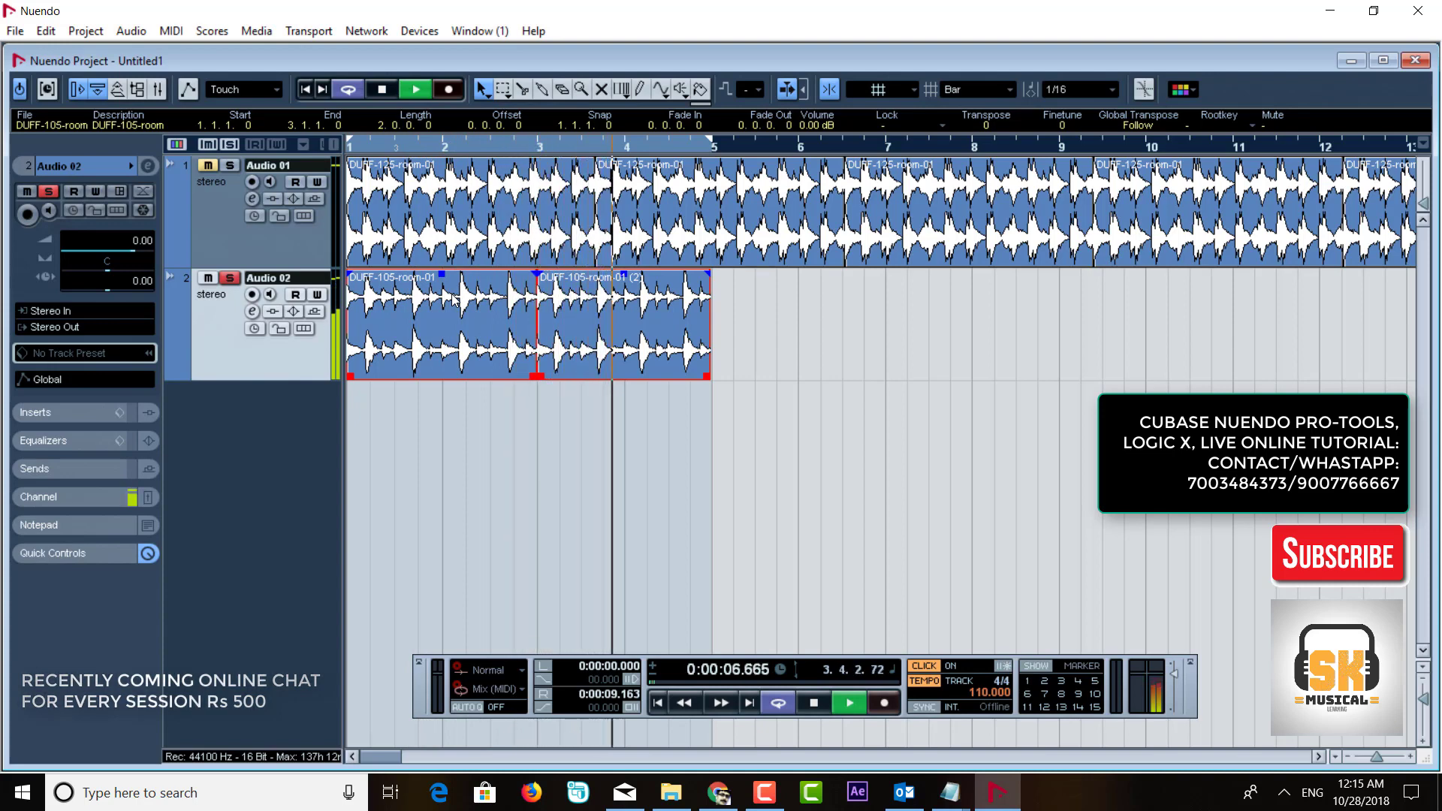
{"action": "key", "text": "space"}
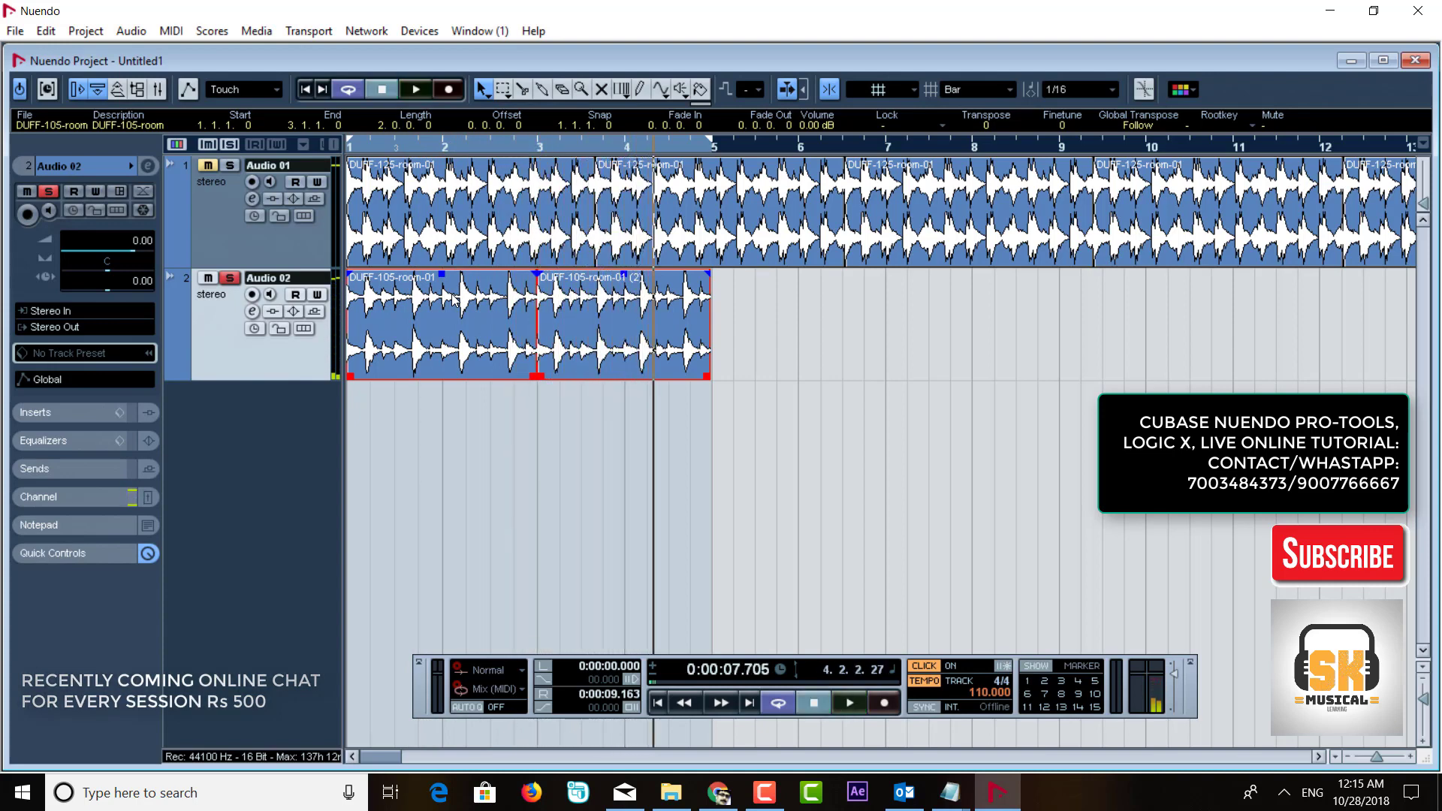